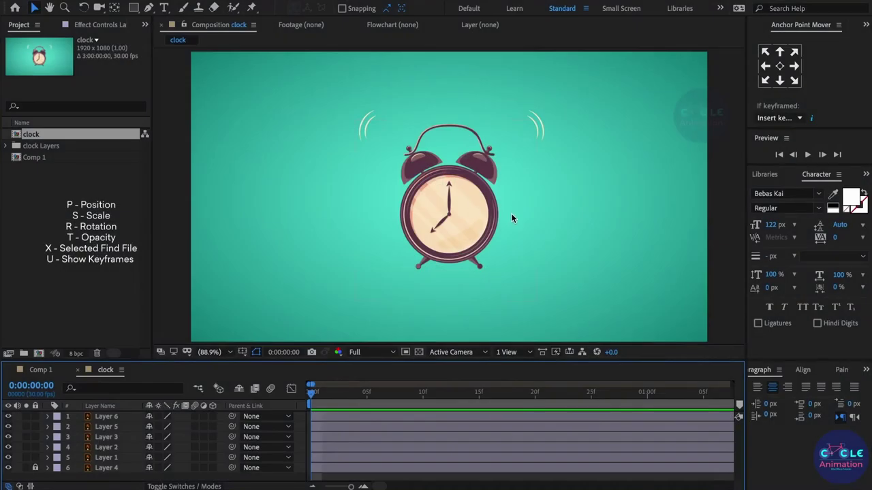
Step: Inspect the anchor points of the clock body and both bells, undoing an accidental body move
left_click(354, 456)
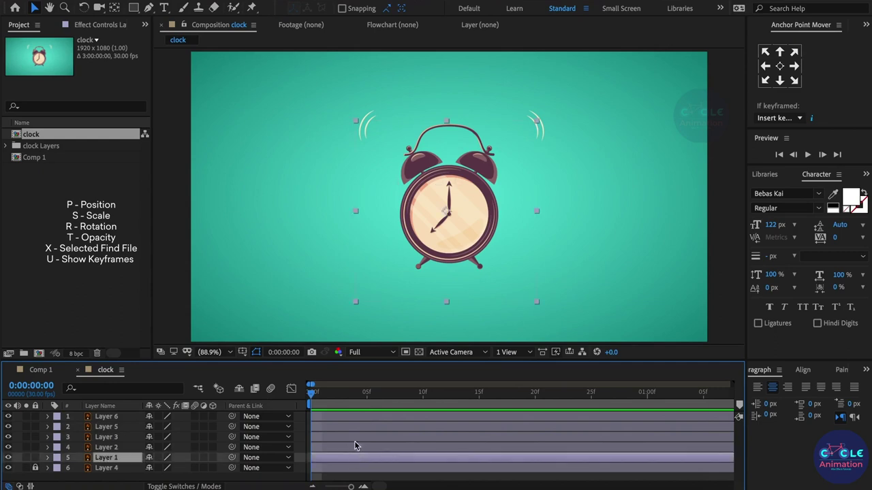
left_click_drag(496, 222, 595, 241)
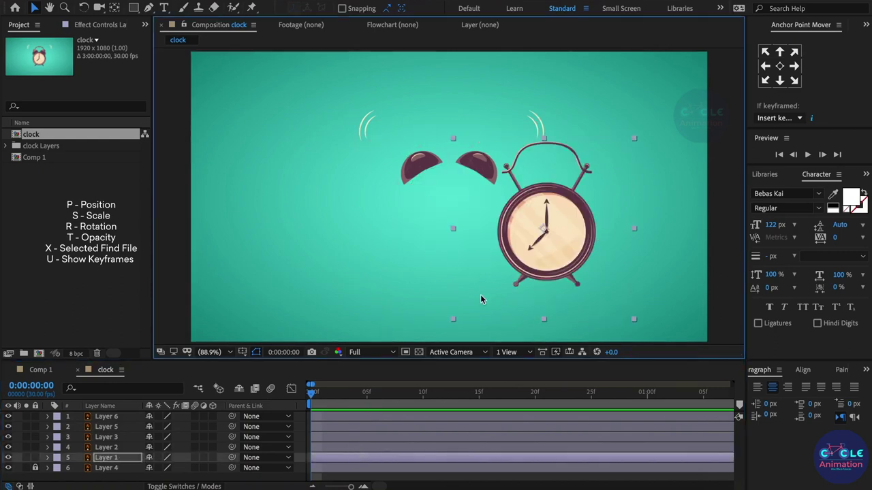
key("ctrl+z")
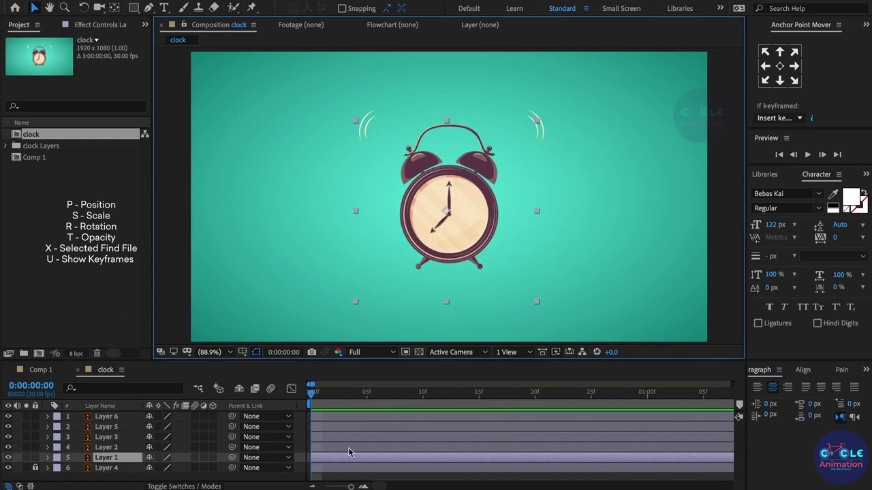
left_click(348, 448)
left_click(487, 174)
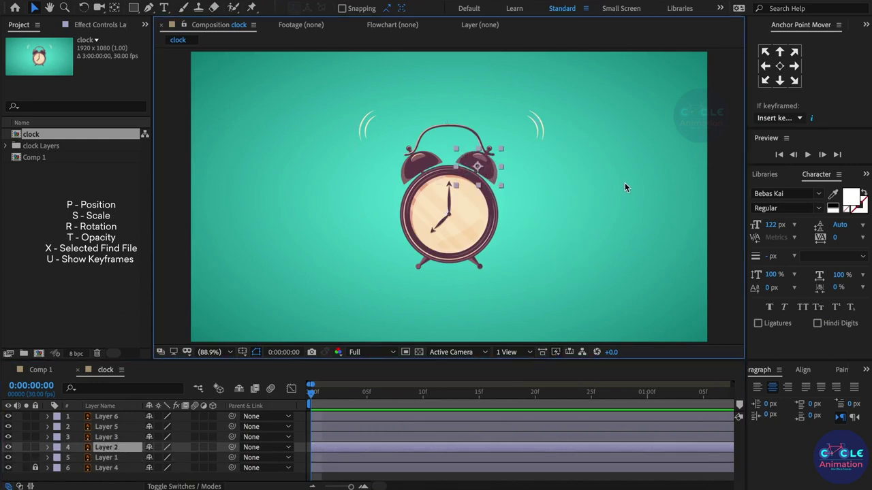
left_click(342, 438)
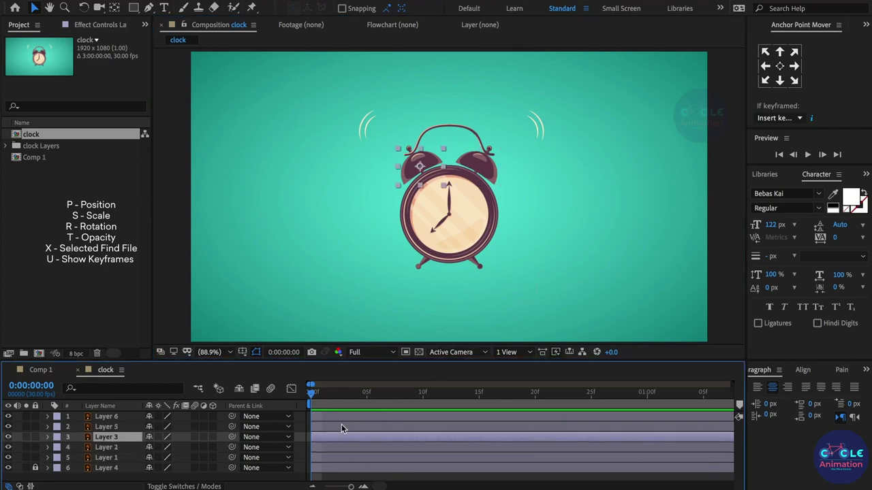
left_click(413, 171)
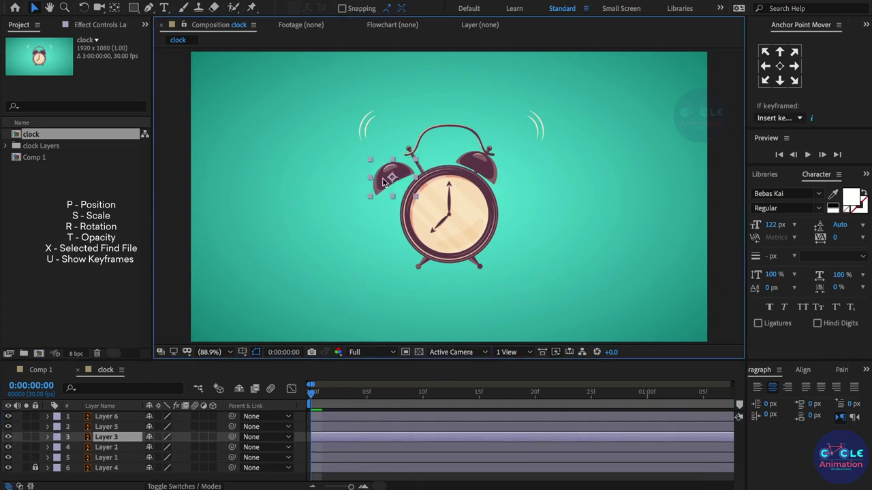
Step: Hide Layer 6 and Layer 5, the two sound-wave arcs
left_click(382, 426)
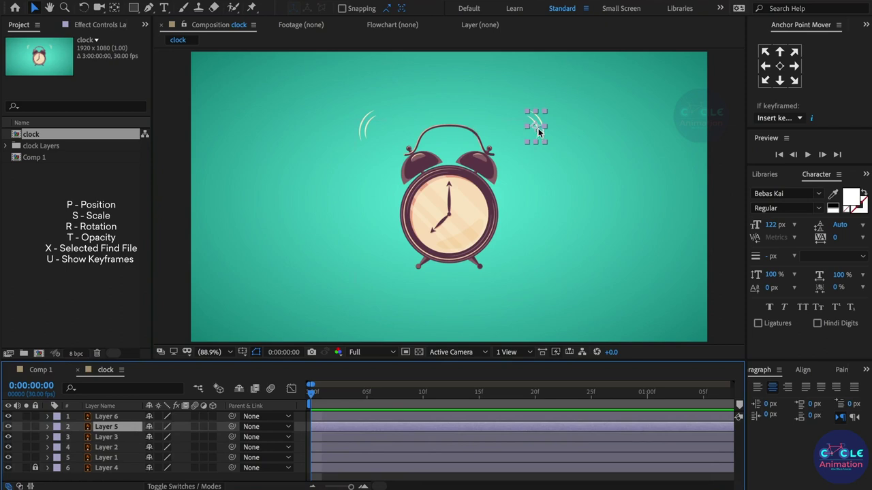
left_click(361, 128)
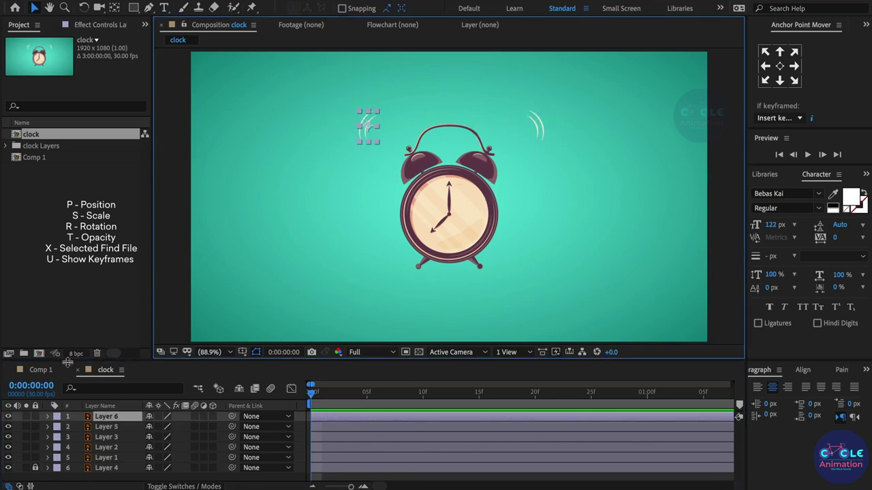
left_click_drag(8, 426, 8, 416)
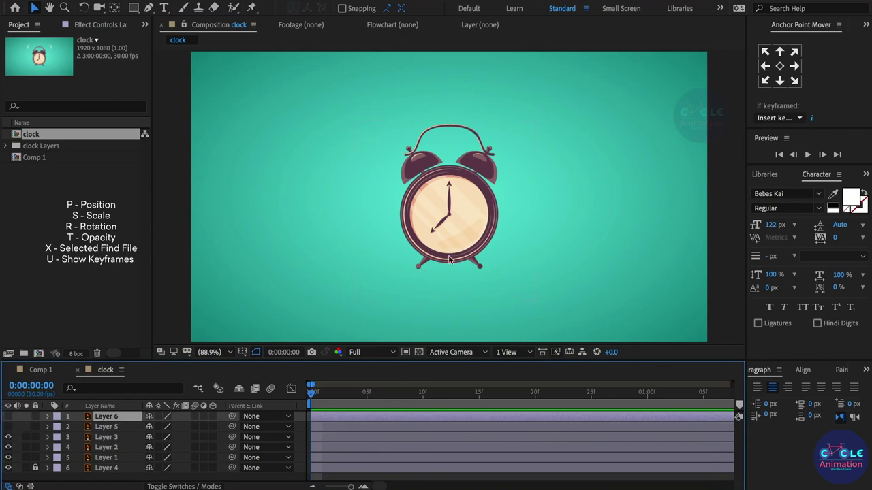
Step: Parent both bell layers (Layers 2 and 3) to the clock body, Layer 1
left_click(104, 458)
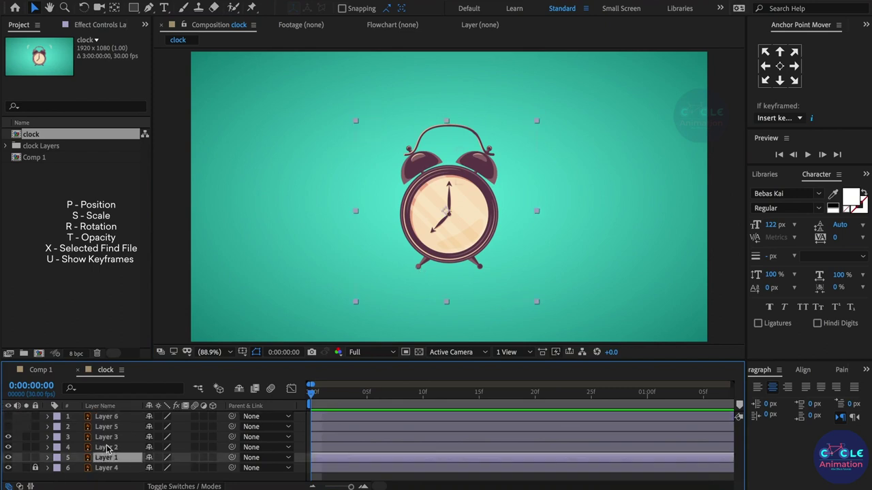
left_click(106, 448)
left_click(118, 420, "shift")
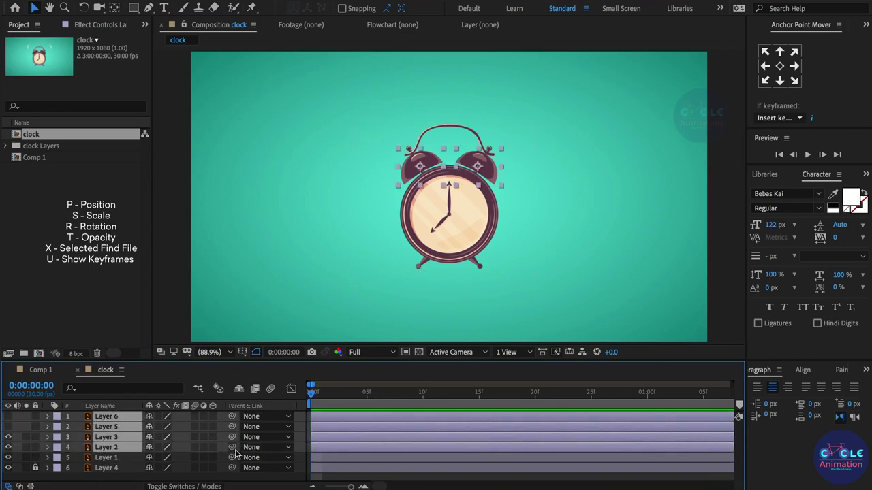
left_click(109, 458)
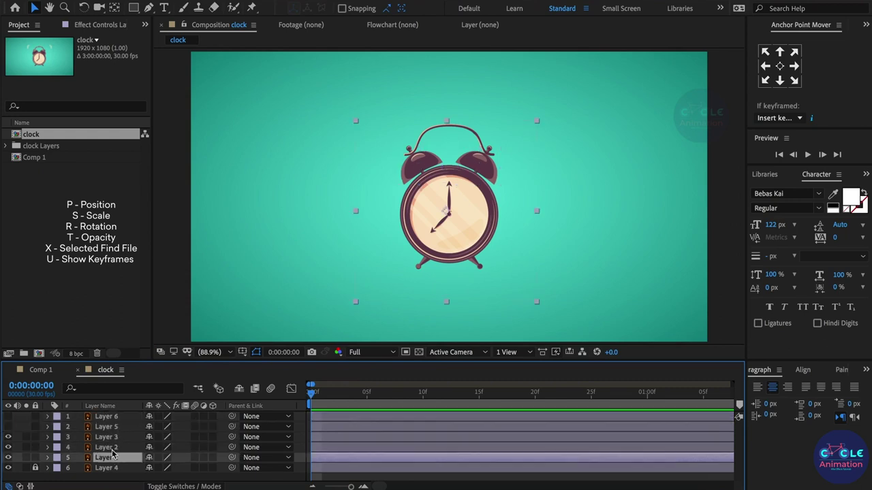
left_click(107, 448)
left_click(108, 437, "shift")
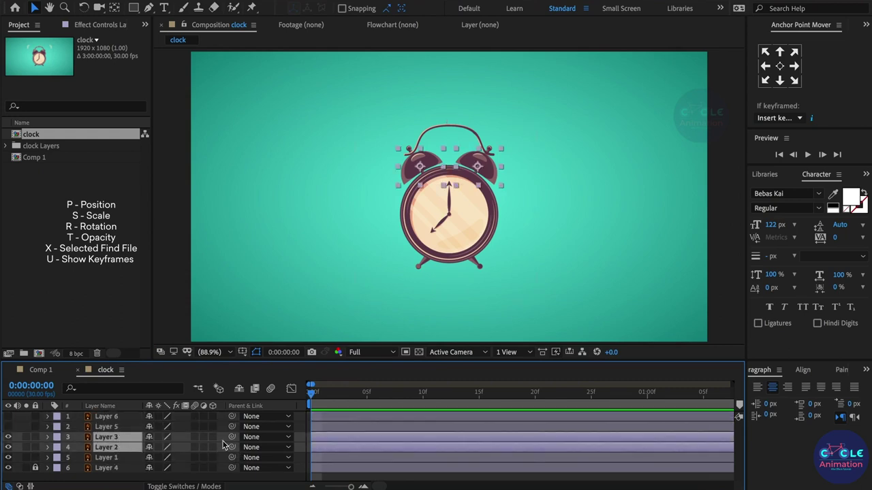
left_click_drag(231, 447, 106, 458)
left_click(106, 458)
Step: Move the clock body's anchor point down to its base with the Pan Behind tool
mouse_move(459, 257)
left_mouse_down()
mouse_move(458, 272)
mouse_move(461, 255)
left_mouse_up()
left_click(115, 8)
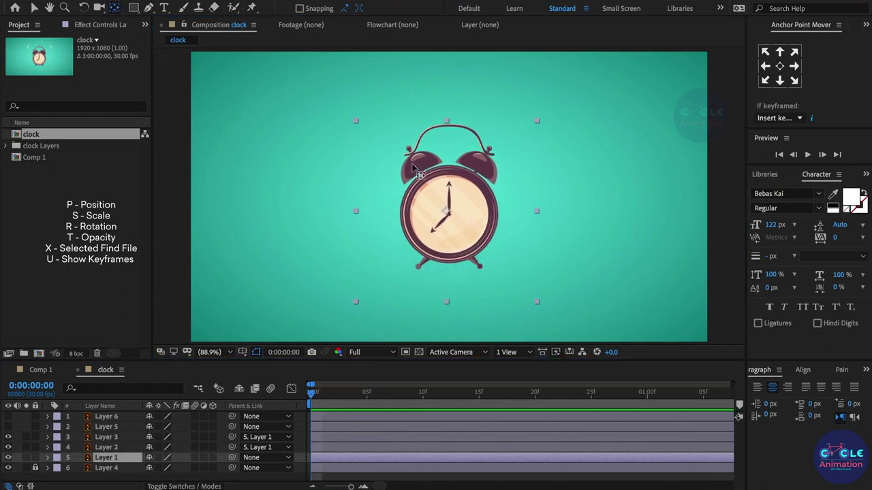
left_click_drag(448, 215, 448, 274)
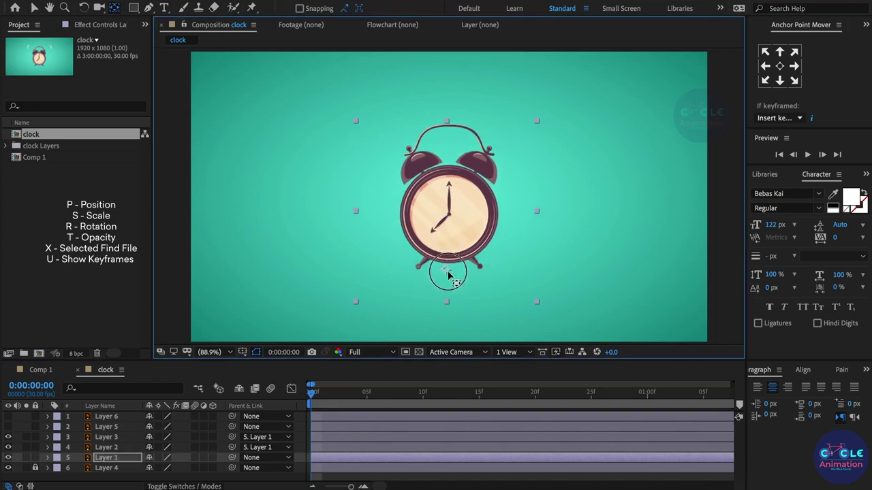
Step: Lower the clock body by setting its Position Y to about 909.5
left_click(348, 455)
key("p")
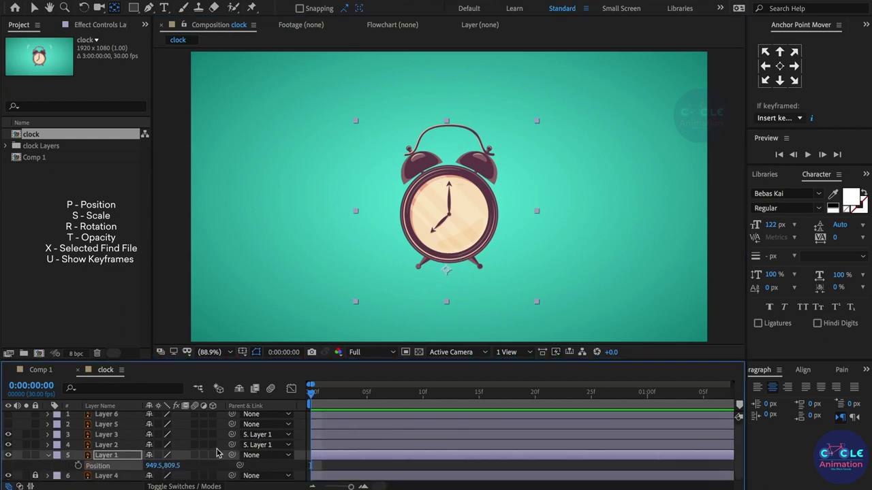
key("v")
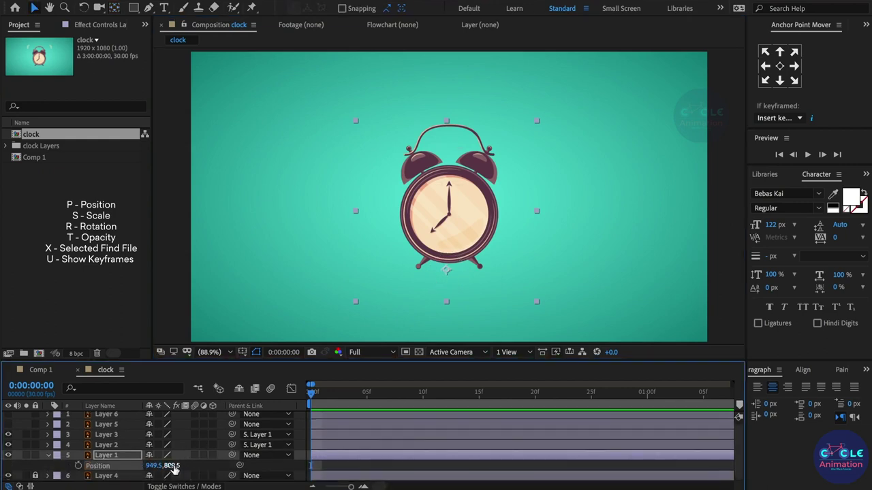
left_click_drag(171, 466, 261, 453)
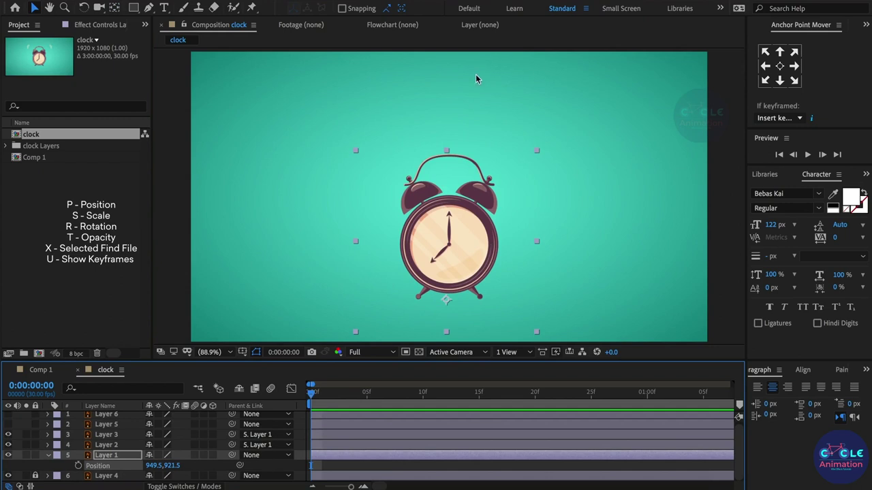
Step: Add a horizontal ruler guide along the clock's base and lock the guides
key("ctrl+r")
left_click_drag(475, 58, 468, 301)
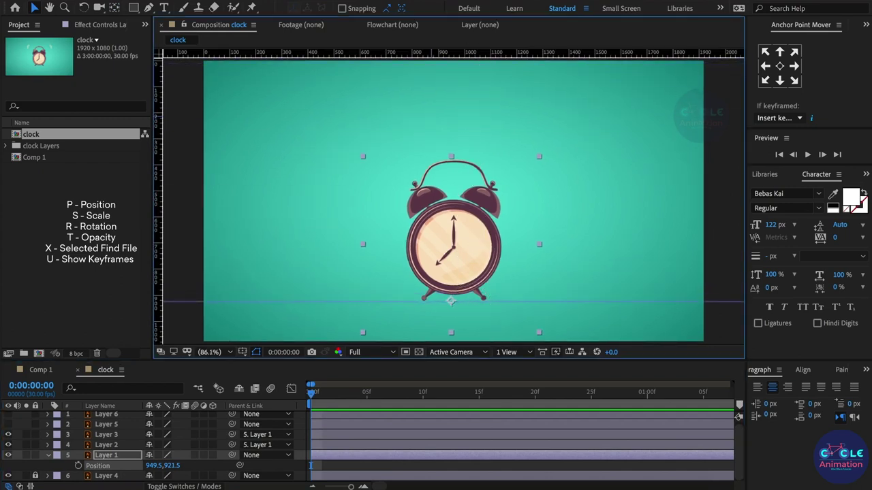
left_click(331, 2)
left_click(357, 136)
Step: Keyframe the clock's Position at 0:00:00:10, then return the time to 0:00:00:05
left_click(336, 468)
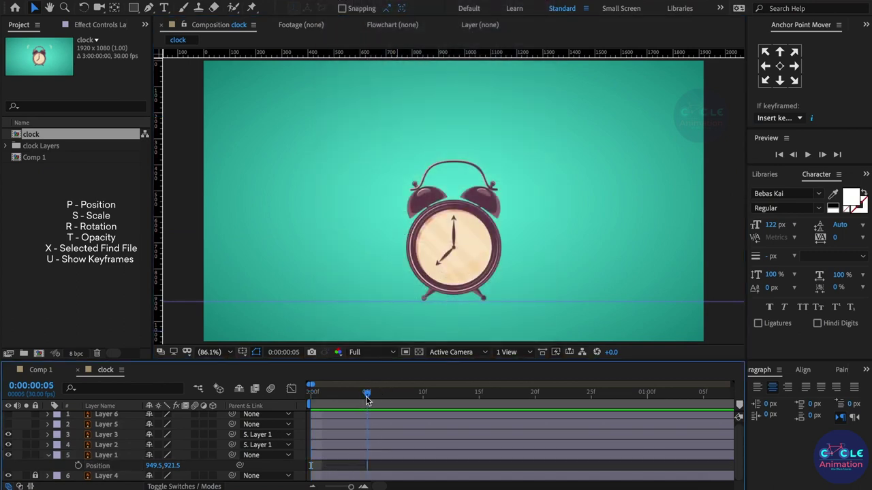
left_click(366, 457)
left_click(79, 465)
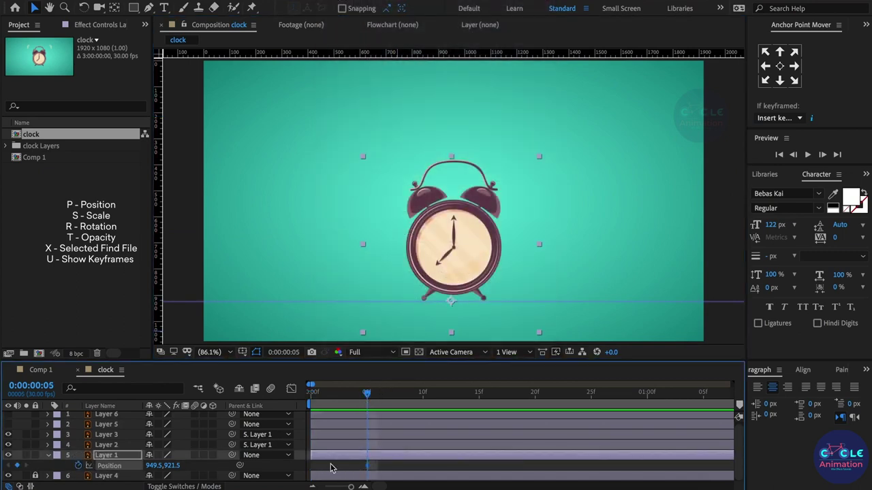
left_click(423, 393)
left_click_drag(367, 466, 423, 465)
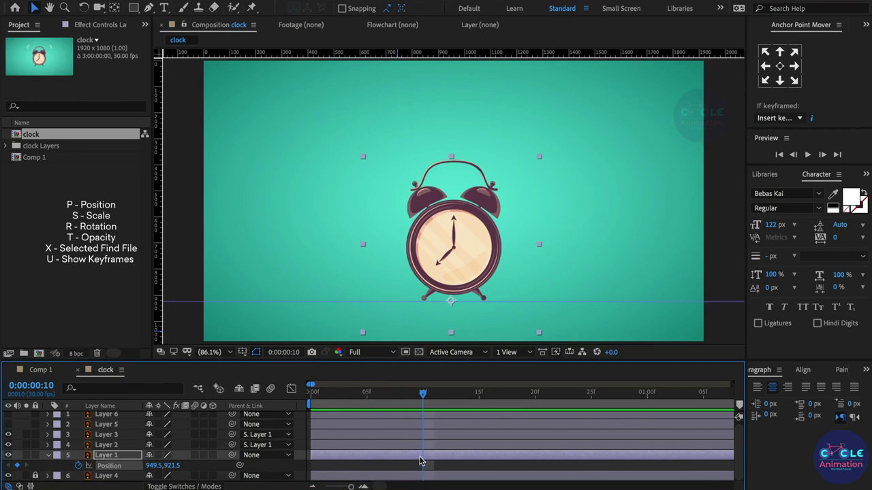
left_click(366, 394)
Step: Add a Scale keyframe at frame 5, show Position too, and move to frame 15
key("s")
left_click(78, 467)
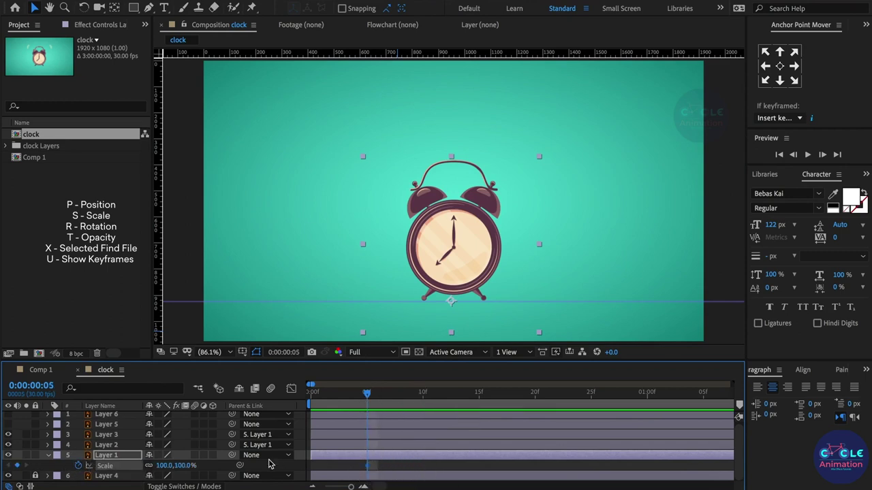
key("shift+p")
left_click_drag(367, 395, 333, 396)
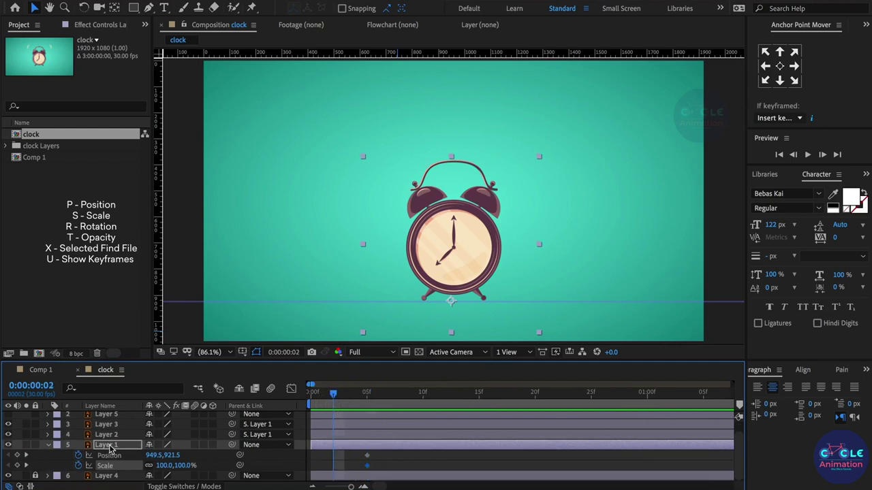
left_click(366, 394)
key("minus")
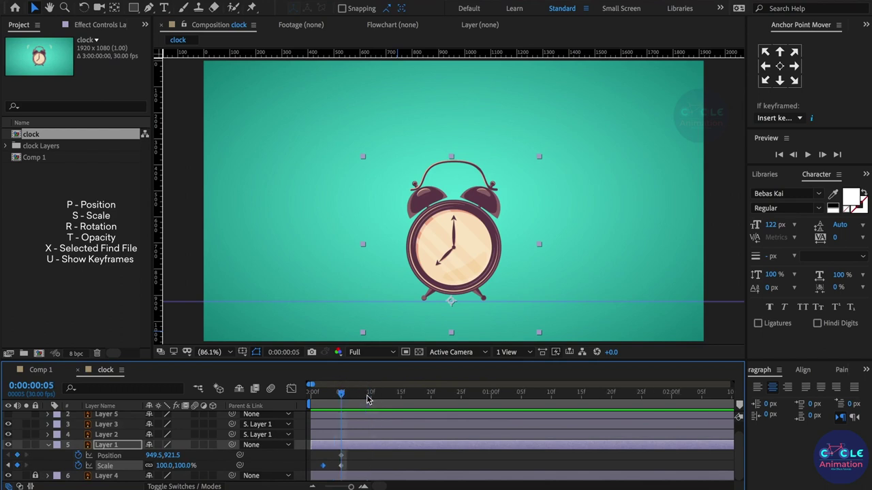
left_click_drag(399, 394, 401, 409)
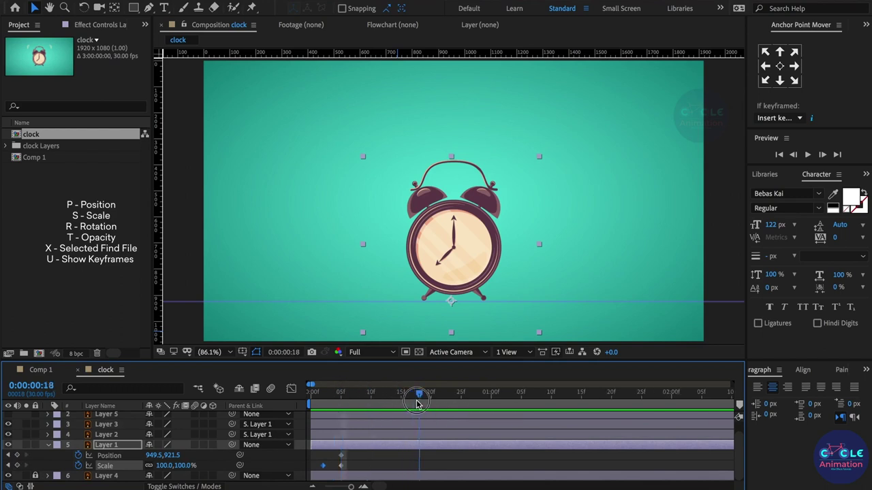
key("minus")
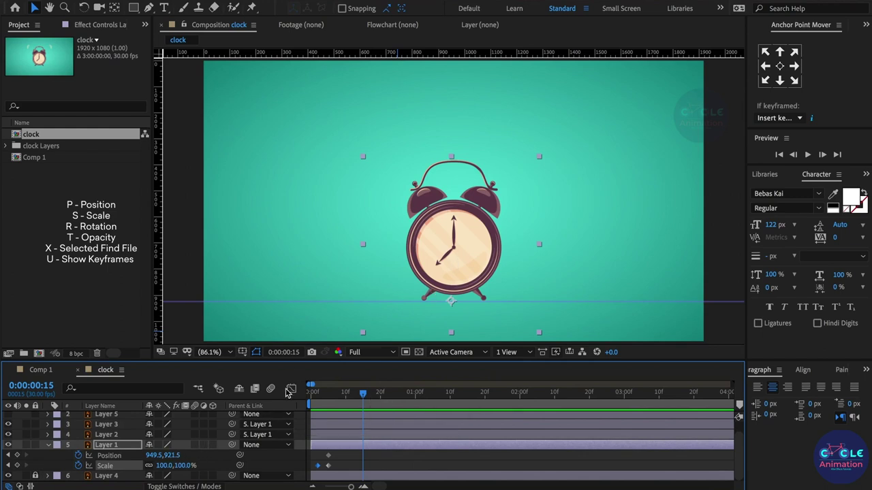
Step: Raise the clock to a high keyframe at frame 12, settling at Position 949.5, 571.5 at frame 15
left_click_drag(170, 461, 4, 425)
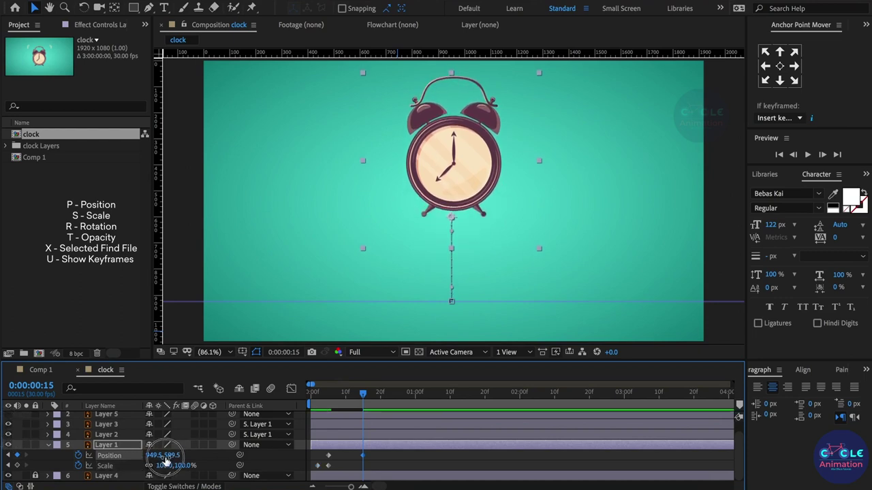
mouse_move(168, 452)
left_mouse_down()
mouse_move(124, 462)
mouse_move(144, 459)
left_mouse_up()
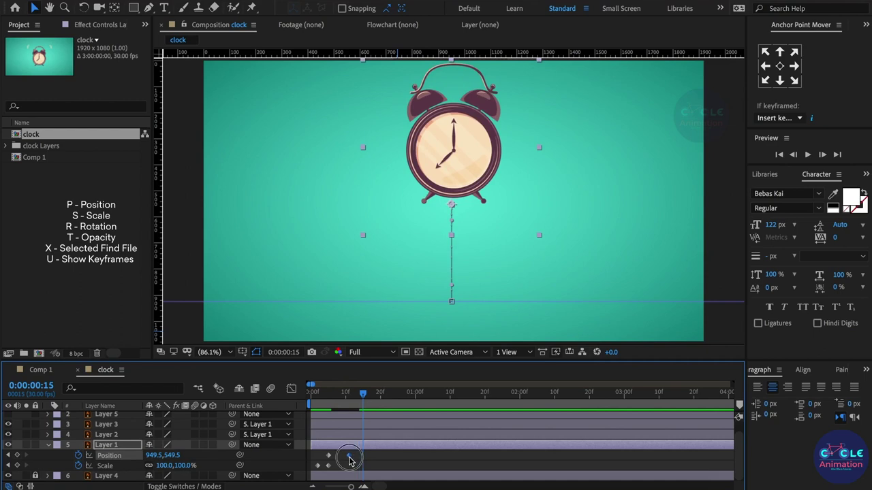
left_click_drag(362, 455, 351, 455)
left_click_drag(171, 456, 185, 456)
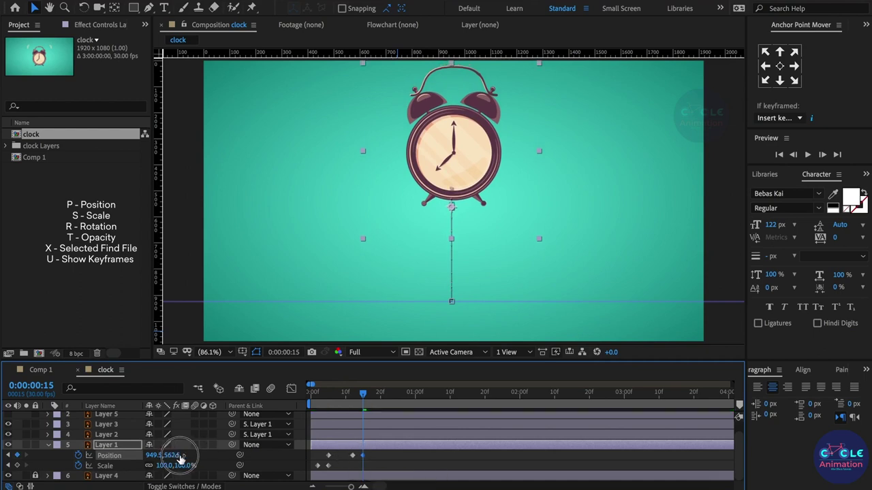
scroll(449, 209, "up", 3)
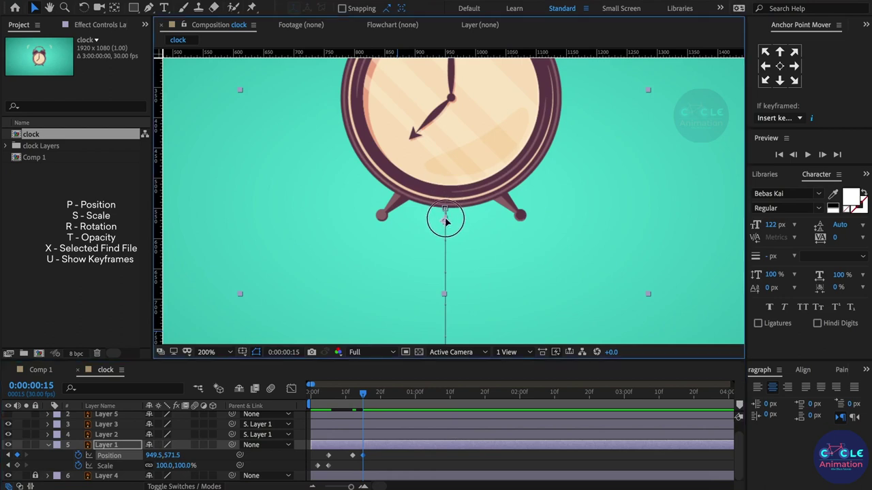
scroll(457, 229, "down", 4)
scroll(459, 227, "up", 2)
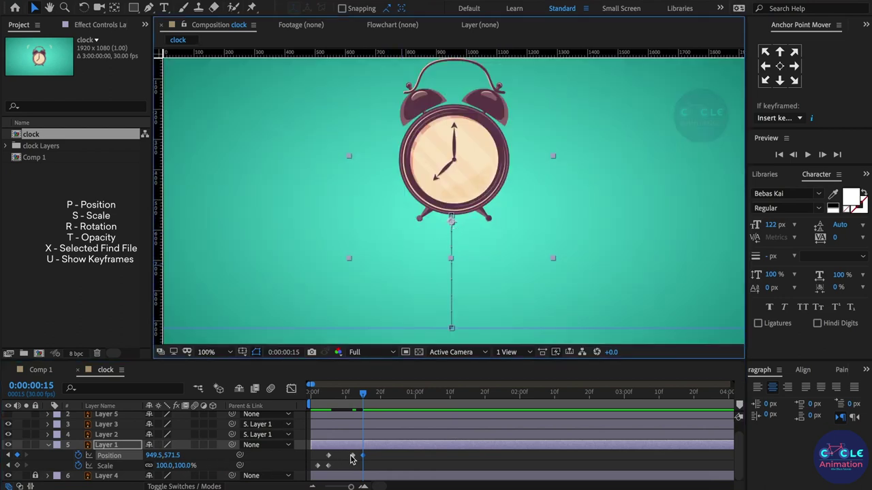
Step: Preview the jump with the viewer resolution set to Quarter
mouse_move(352, 461)
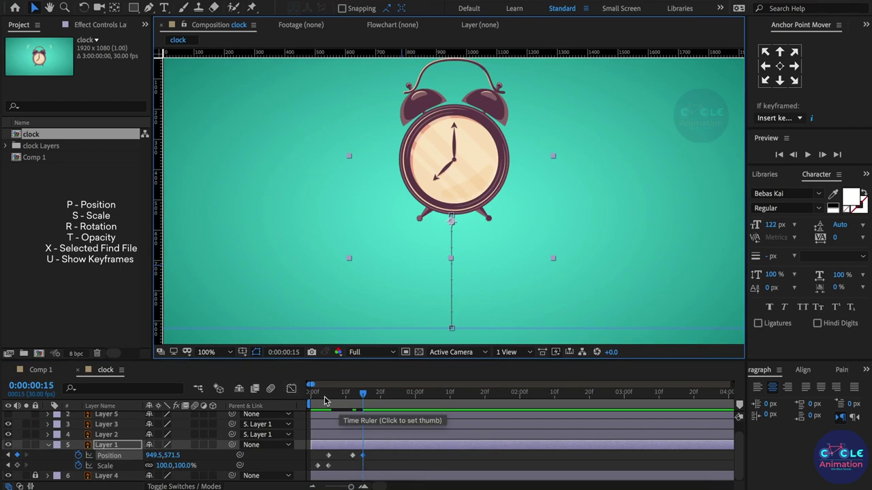
left_click_drag(334, 395, 376, 400)
key("space")
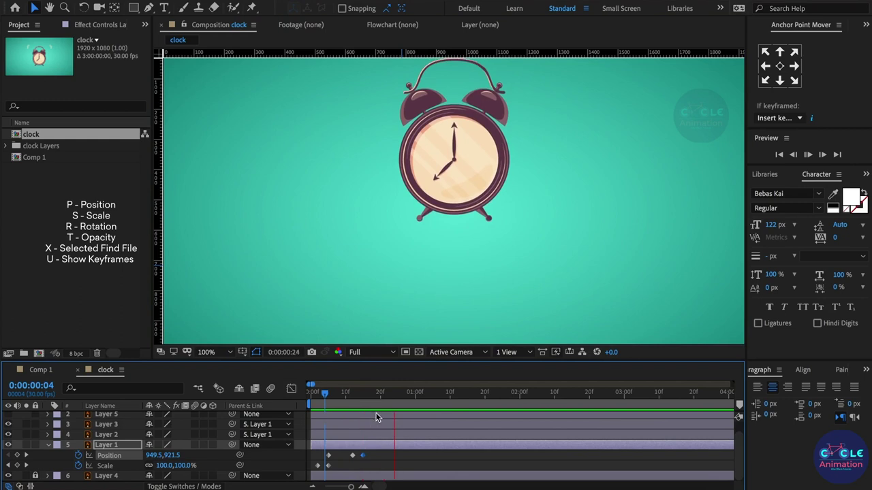
left_click(376, 354)
left_click(369, 420)
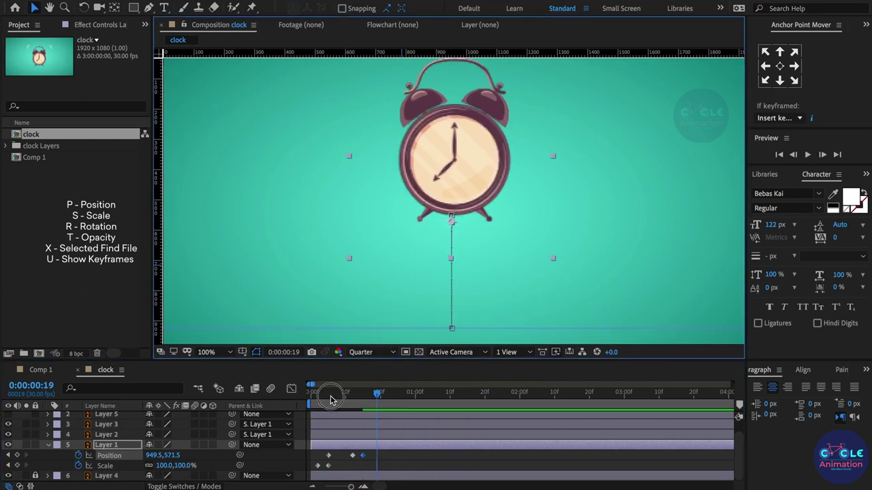
key("space")
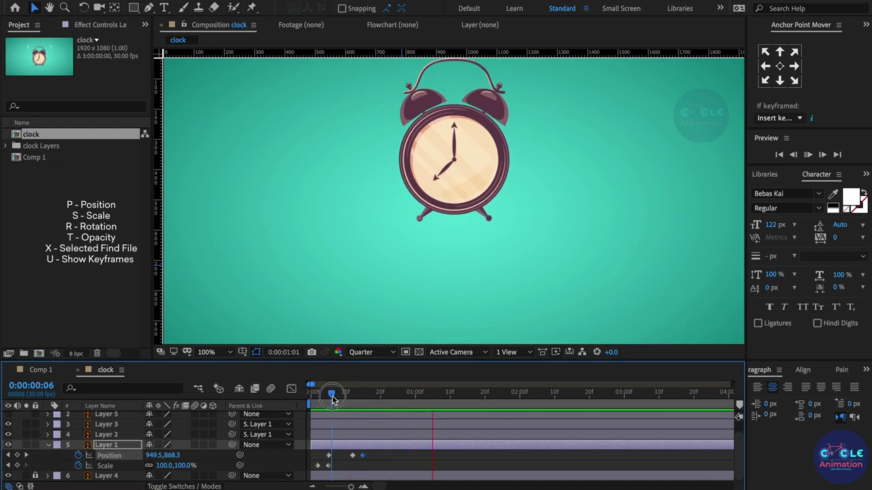
Step: Move the peak Position keyframe to frame 15 and select it
left_click_drag(334, 393, 363, 406)
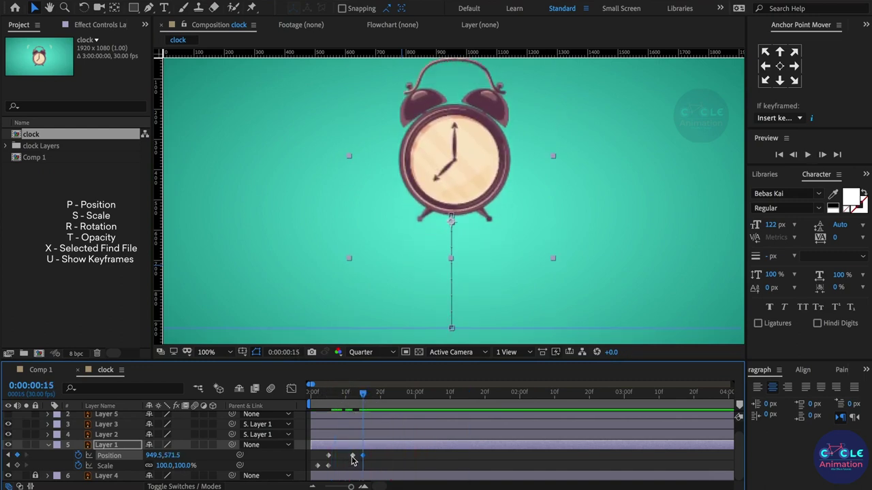
left_click_drag(352, 455, 362, 455)
left_click(362, 455)
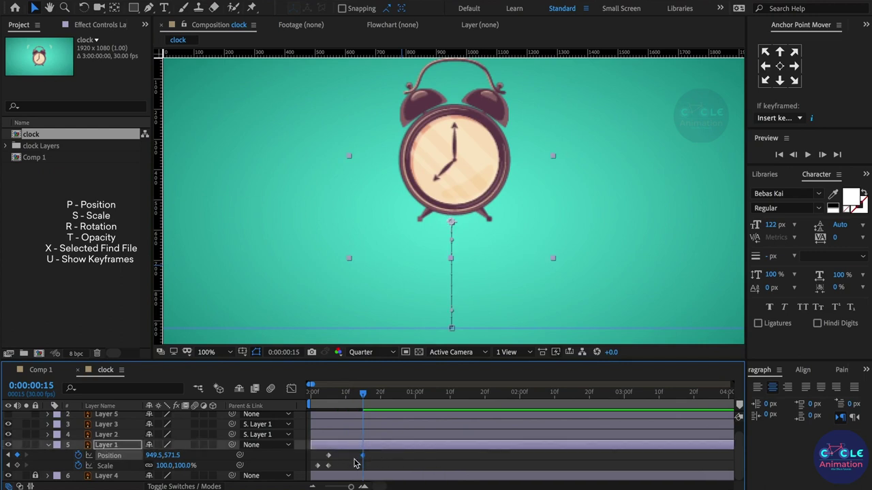
Step: Give the frame-15 Position keyframe 100% ease-in influence in the Graph Editor and preview
left_click(292, 388)
left_click_drag(360, 460, 334, 460)
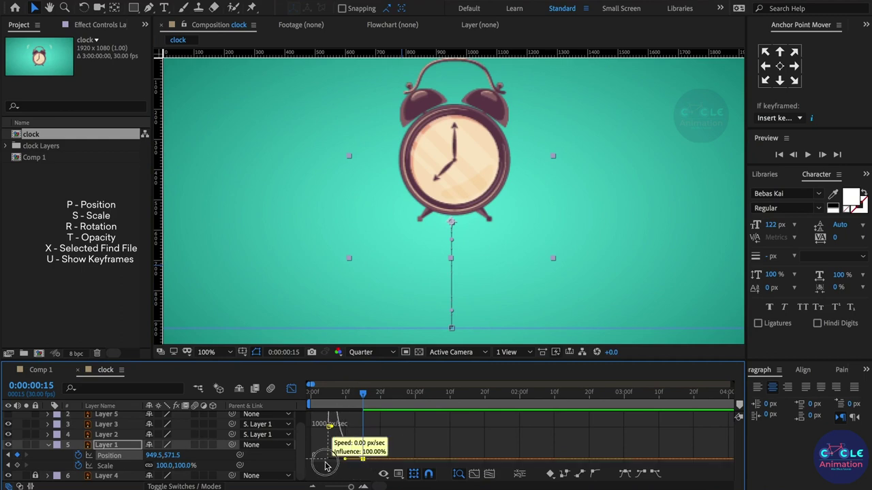
left_click(292, 389)
key("space")
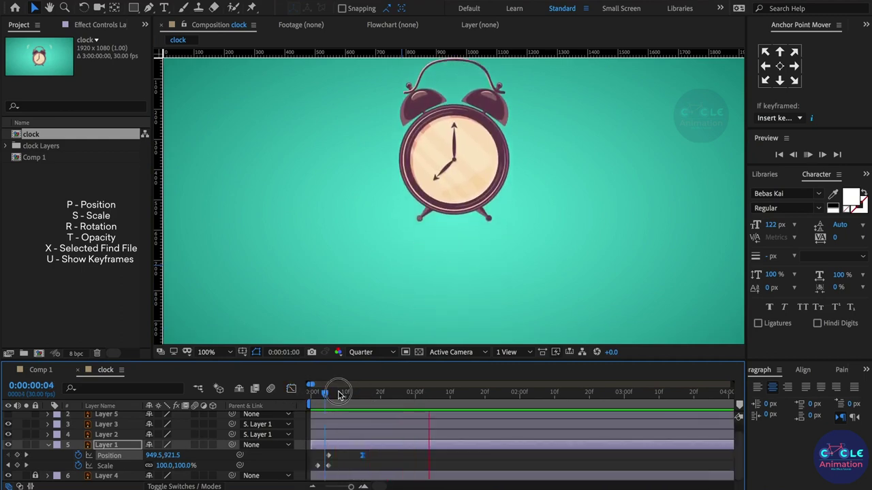
mouse_move(334, 395)
left_mouse_down()
mouse_move(378, 395)
mouse_move(326, 417)
mouse_move(362, 406)
left_mouse_up()
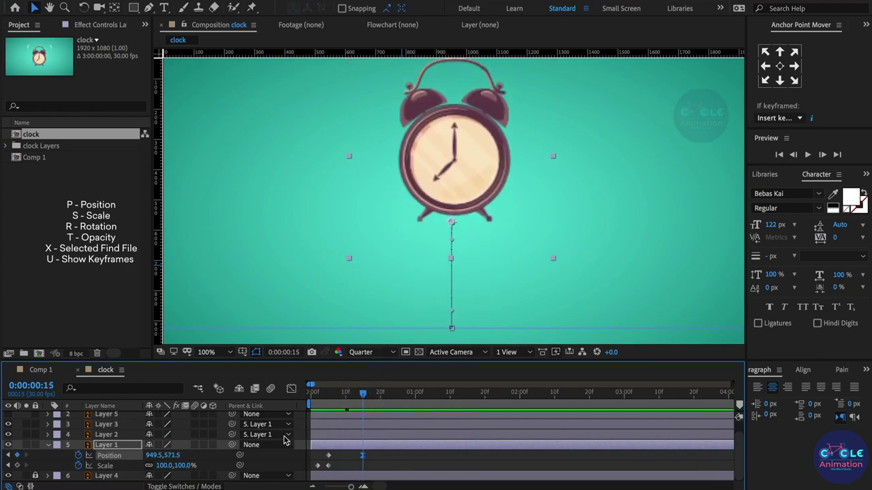
Step: Add Scale keyframes squashing the clock to about 108, 90% at frame 5 and 100% at frame 19
left_click(17, 465)
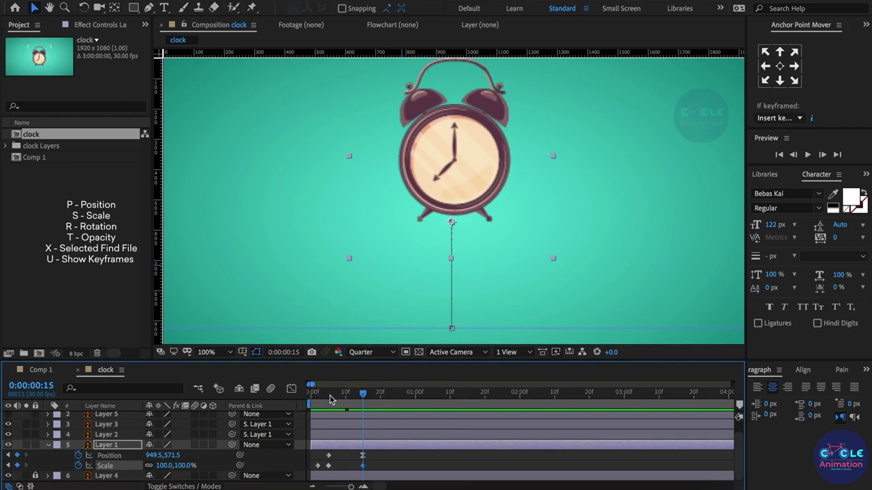
left_click_drag(330, 399, 329, 402)
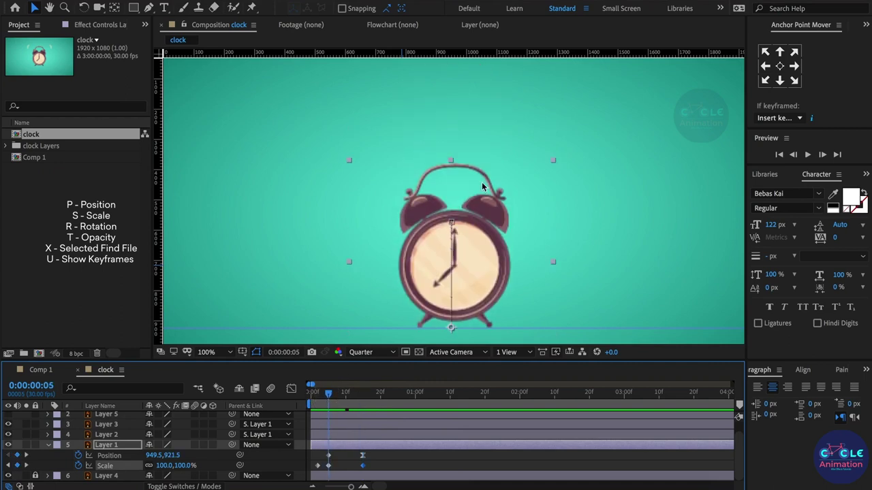
left_click_drag(450, 160, 450, 178)
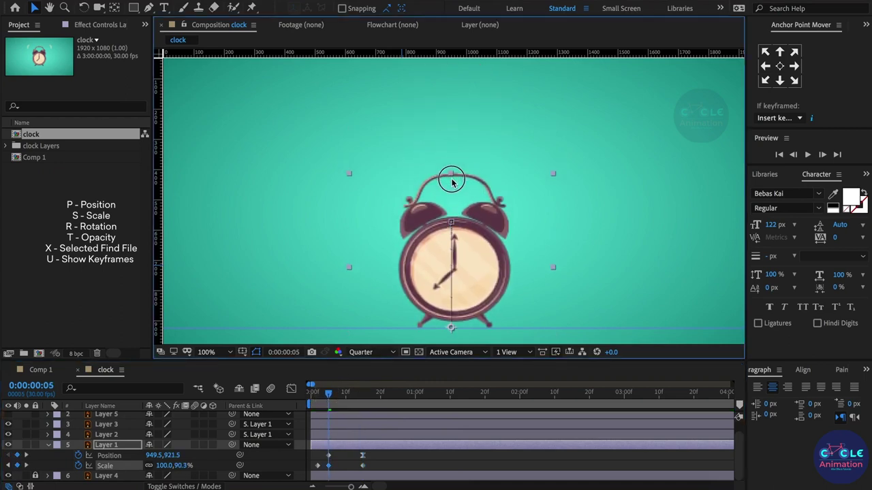
left_click_drag(556, 272, 565, 272)
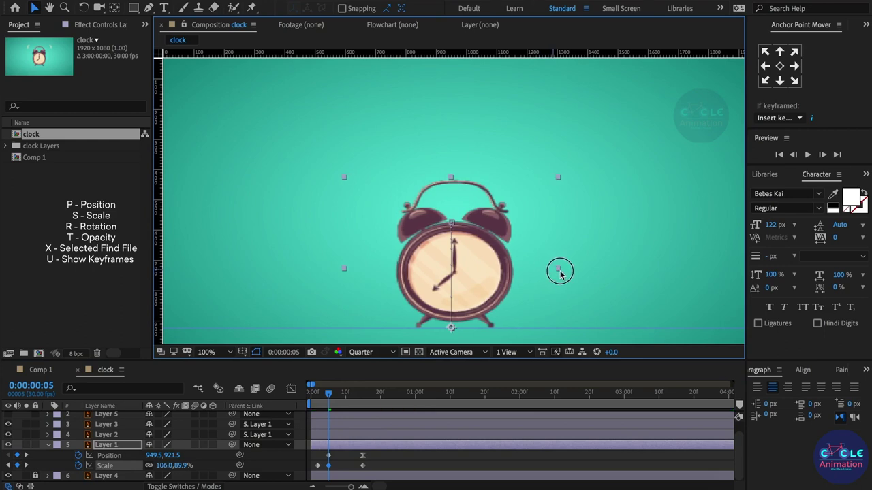
left_click_drag(317, 398, 295, 397)
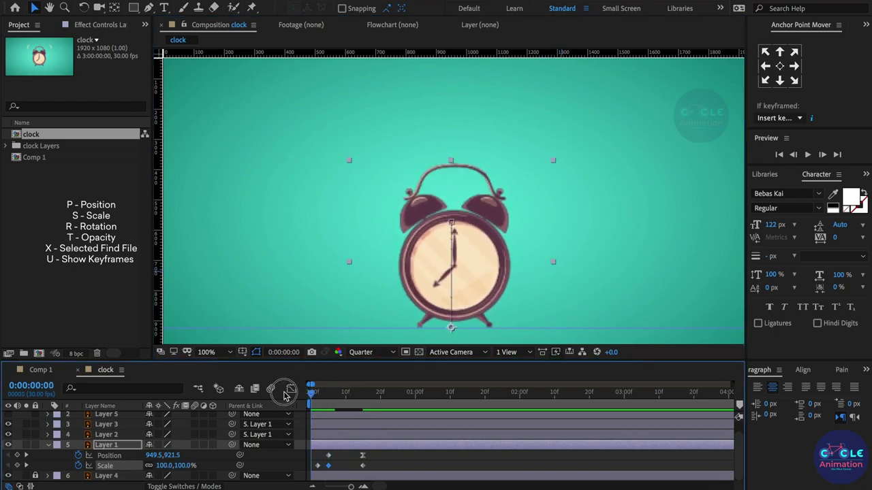
mouse_move(331, 397)
left_mouse_down()
mouse_move(381, 409)
mouse_move(371, 410)
left_mouse_up()
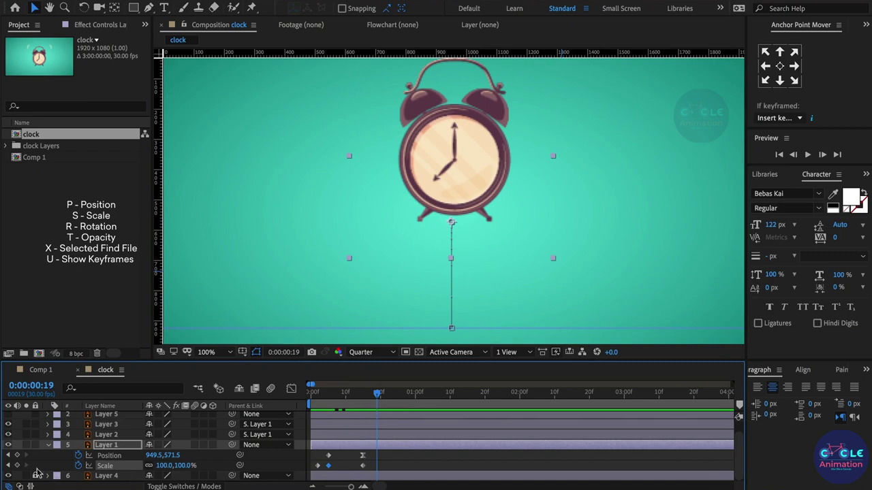
left_click(17, 465)
Step: Stretch the clock to Scale 100, 103.2% at frame 15 and view the composition at 100%
left_click(361, 399)
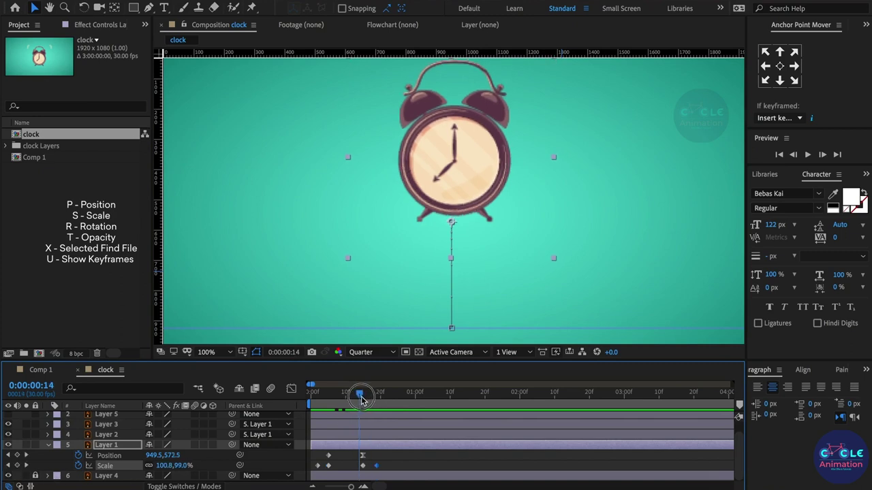
left_click_drag(362, 400, 363, 400)
scroll(450, 171, "up", 2)
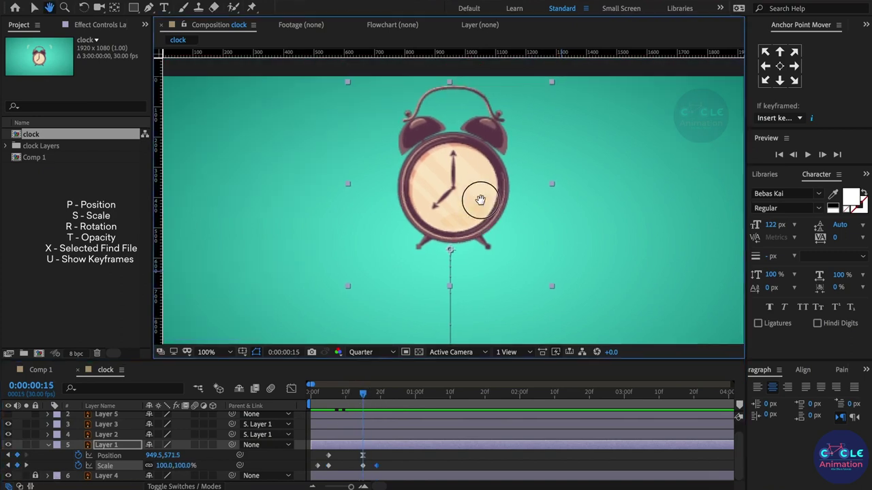
left_click_drag(450, 85, 450, 79)
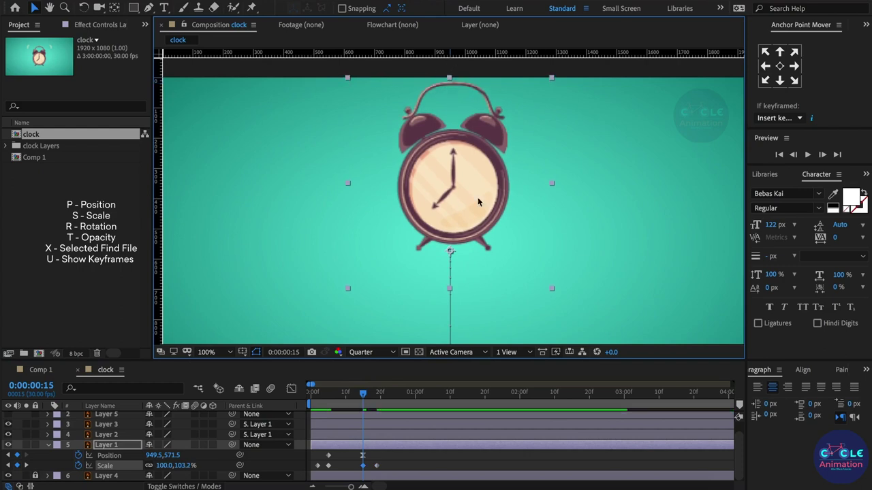
scroll(488, 205, "down", 2)
left_click_drag(509, 229, 499, 235)
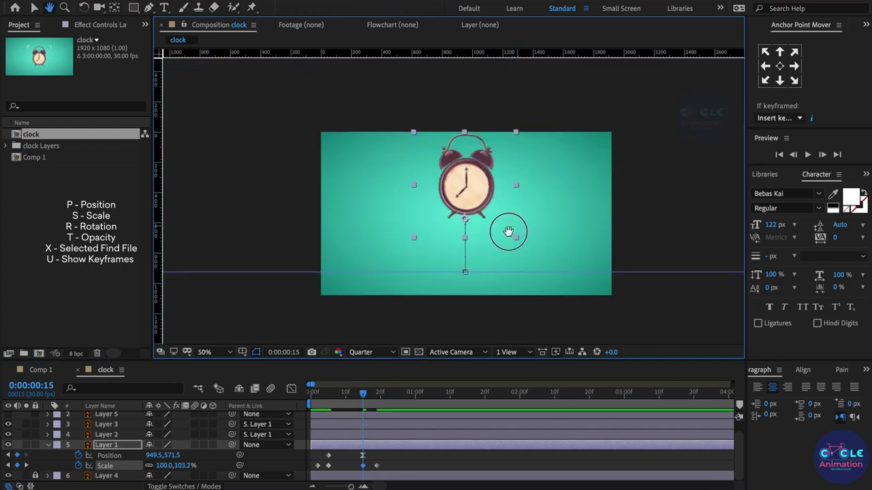
left_click(205, 352)
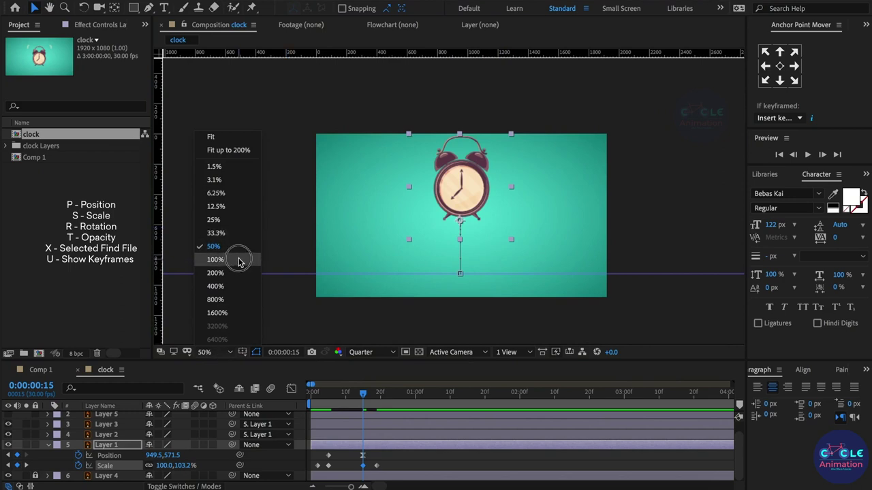
left_click(215, 260)
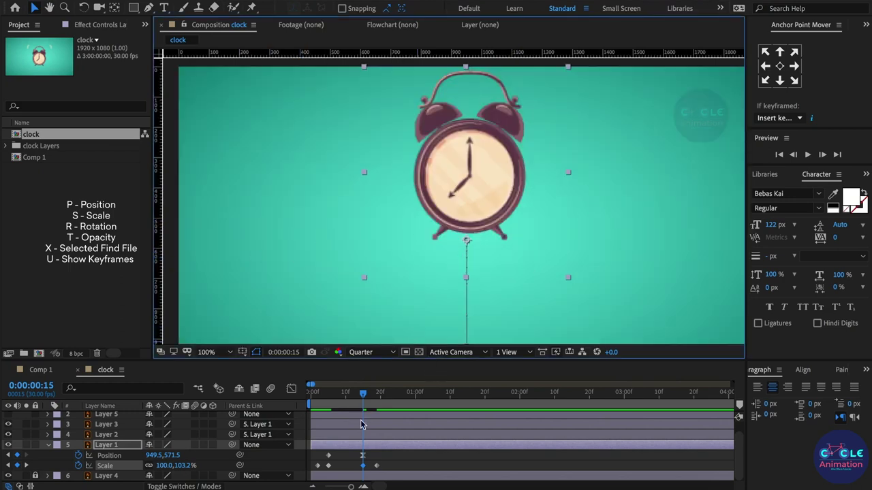
left_click(324, 395)
scroll(484, 221, "down", 2)
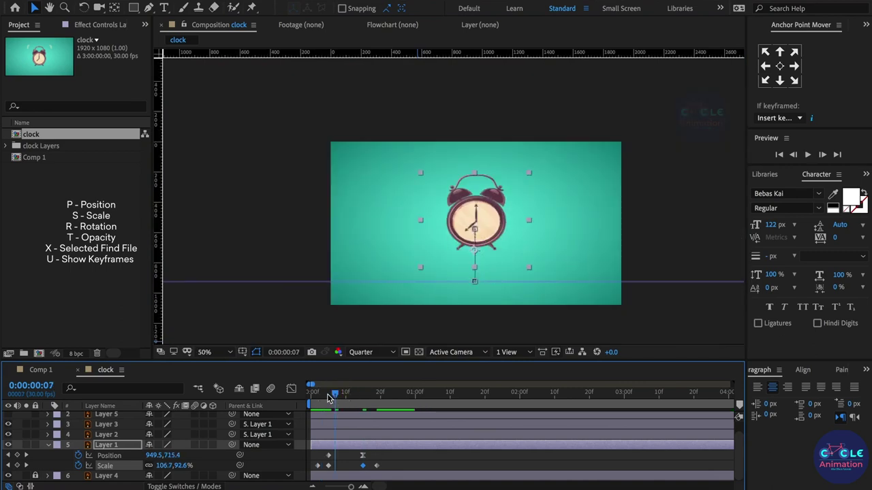
Step: Preview the squash and jump from near the start
left_click_drag(325, 395, 317, 395)
key("space")
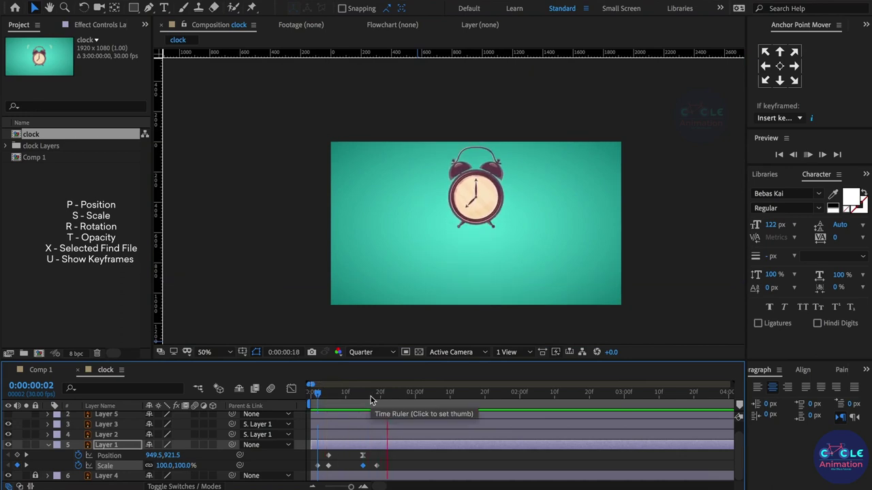
key("space")
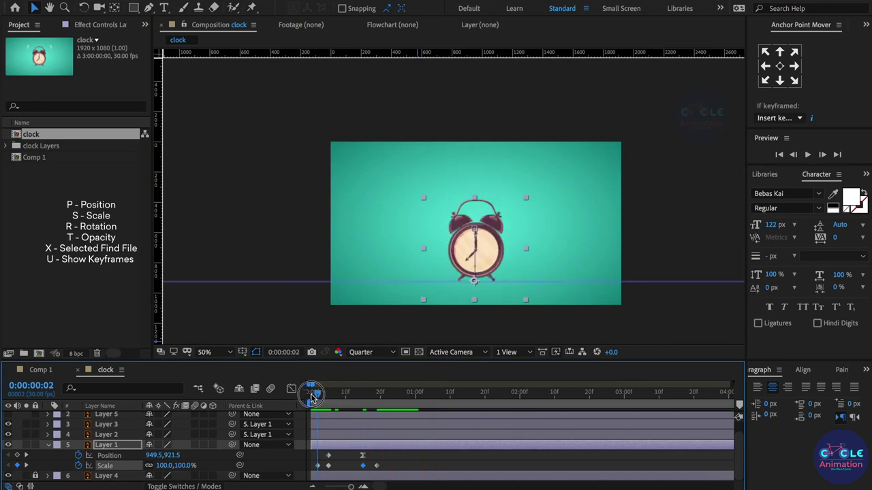
Step: Add a hold Position keyframe at frame 19 at 949.5, 571.5
left_click(380, 395)
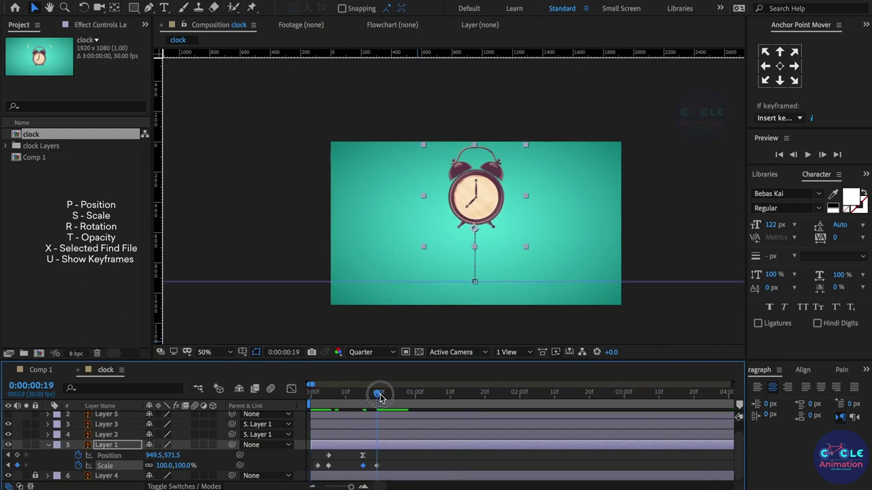
left_click(17, 455)
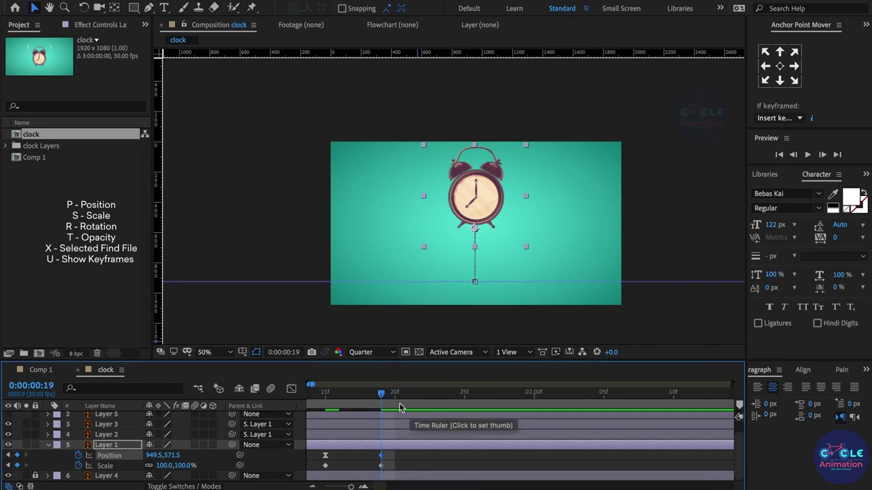
left_click(383, 395)
key("equal")
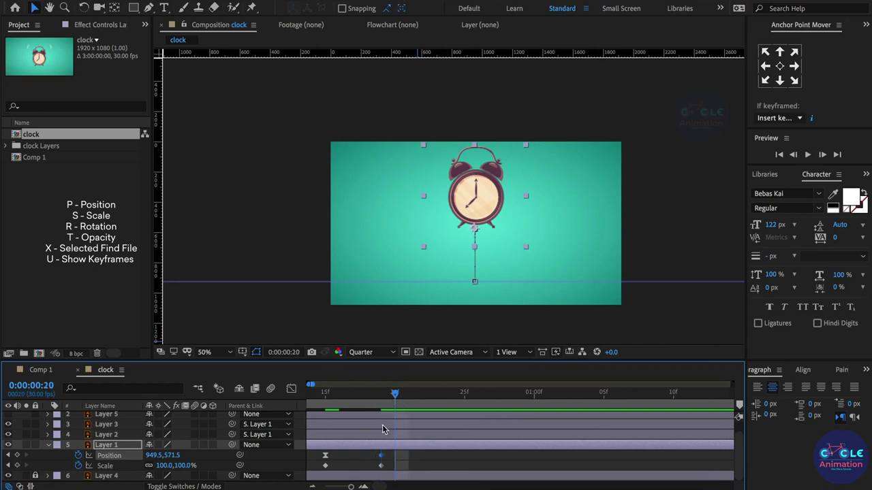
left_click_drag(395, 393, 451, 424)
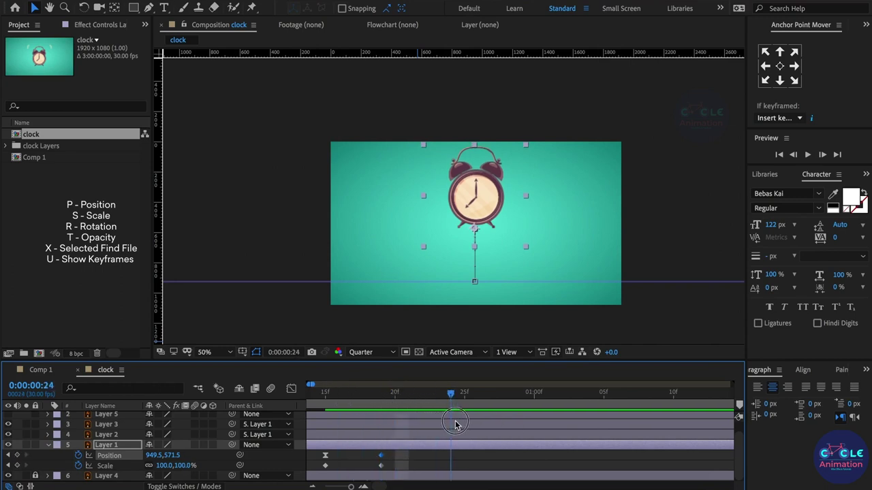
left_click(380, 393)
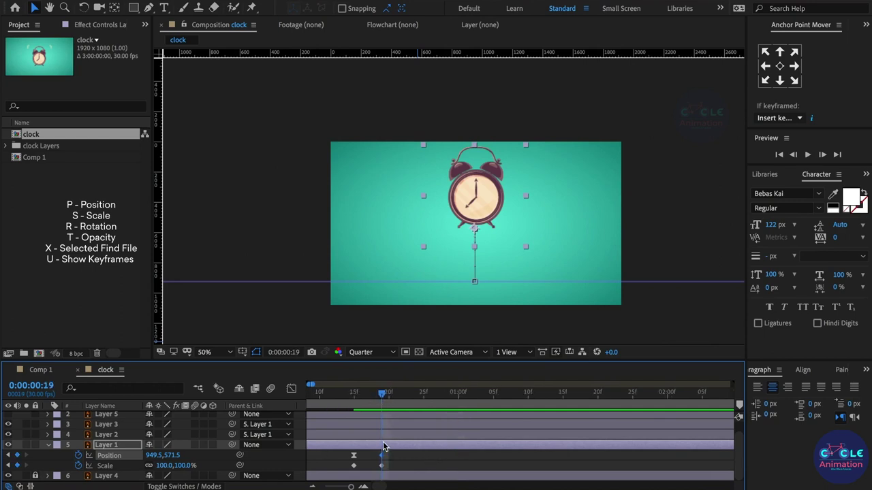
Step: Keyframe the clock's Rotation at frame 19 and tilt it to +14° at frame 22
key("r")
key("minus")
left_click(78, 466)
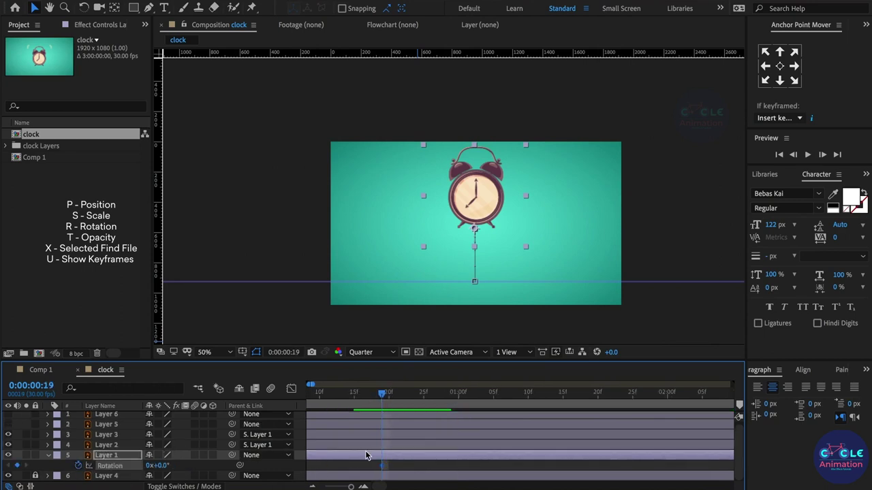
key("u")
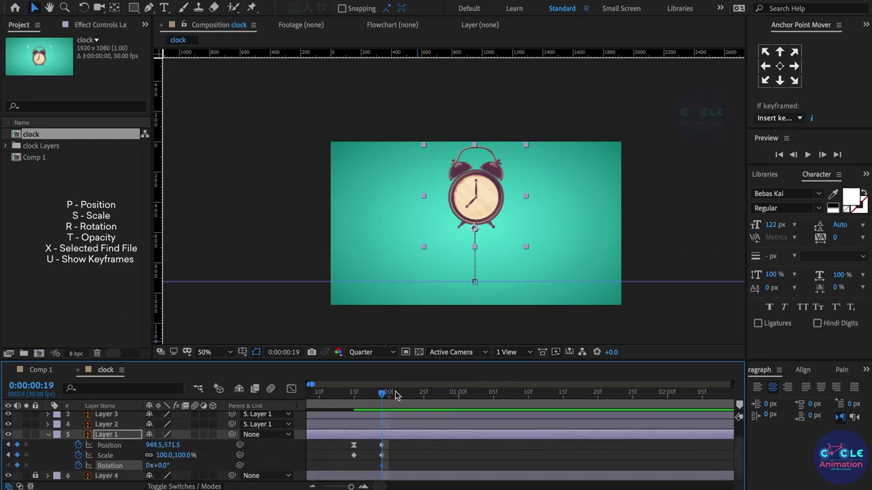
left_click_drag(397, 395, 422, 414)
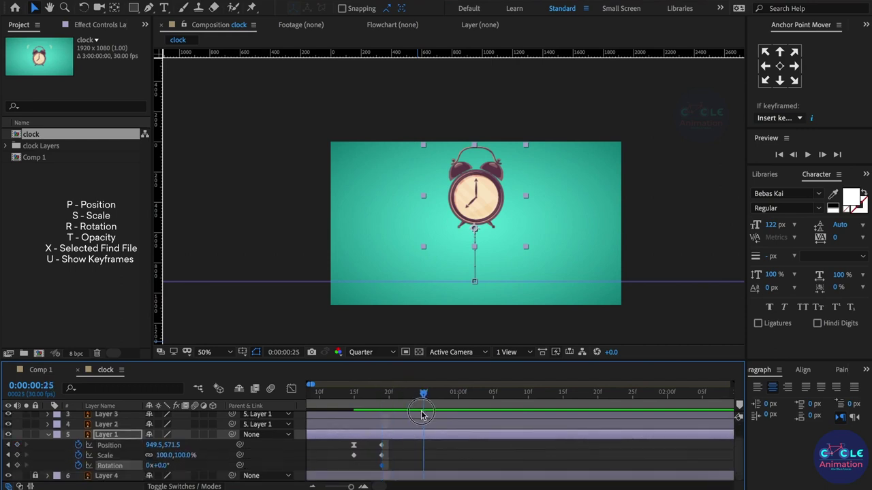
key("equal")
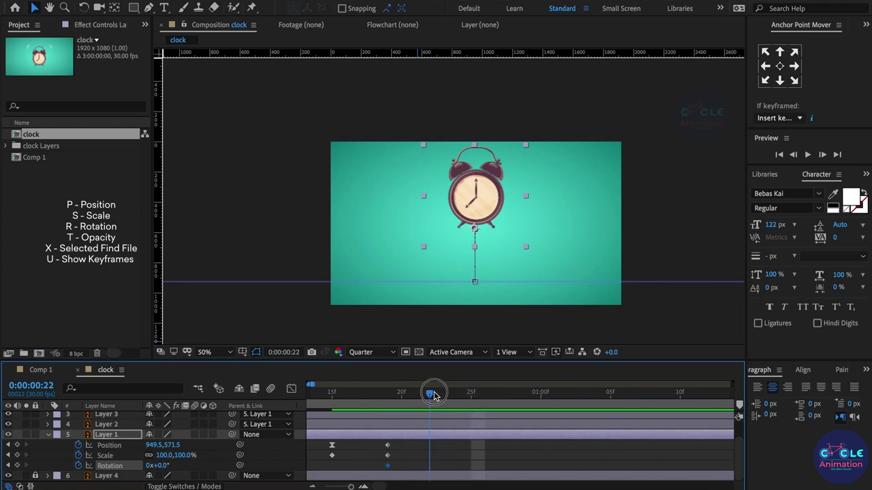
left_click_drag(443, 393, 429, 394)
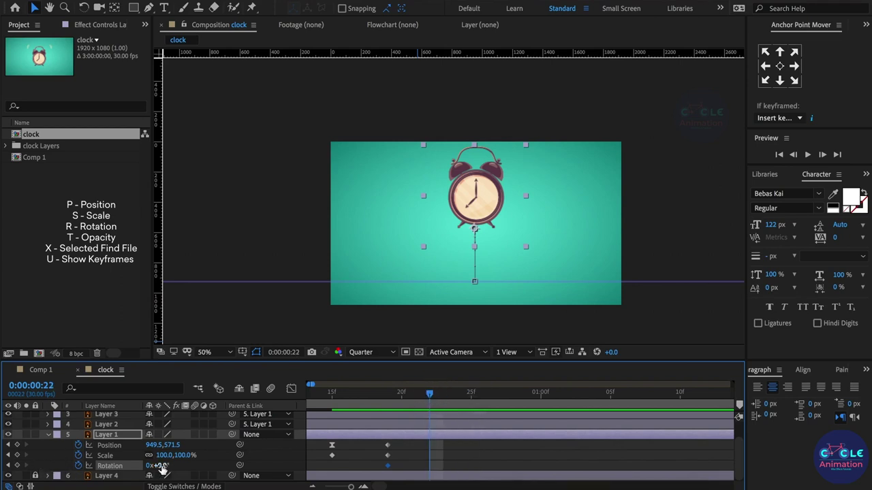
left_click_drag(161, 469, 173, 474)
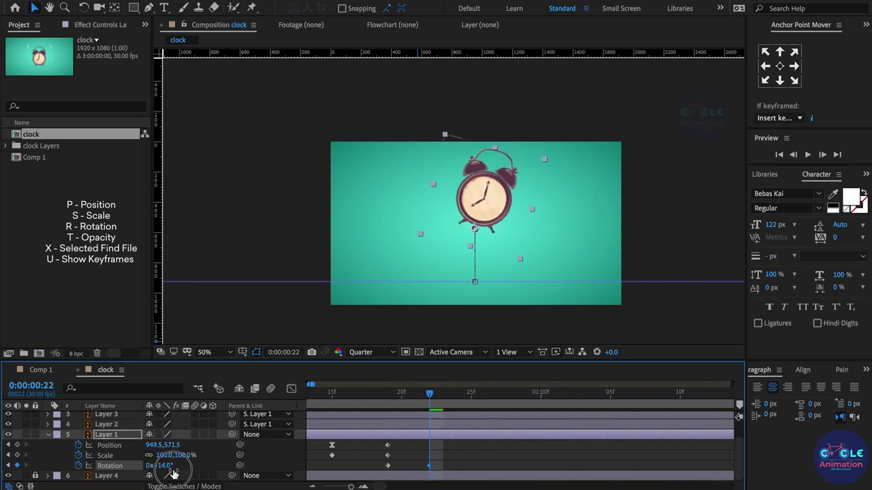
Step: Set the clock's Rotation to -14° at frame 25 and review the shake
left_click(470, 458)
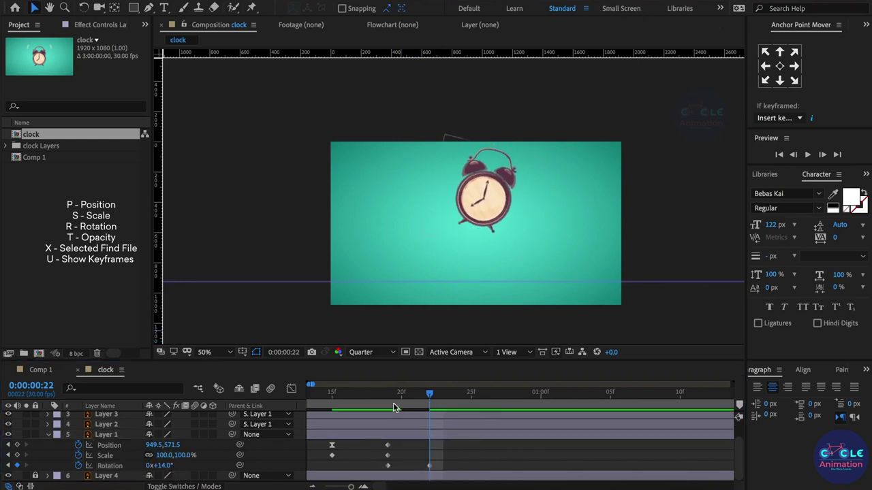
mouse_move(375, 398)
left_mouse_down()
mouse_move(472, 414)
mouse_move(473, 422)
left_mouse_up()
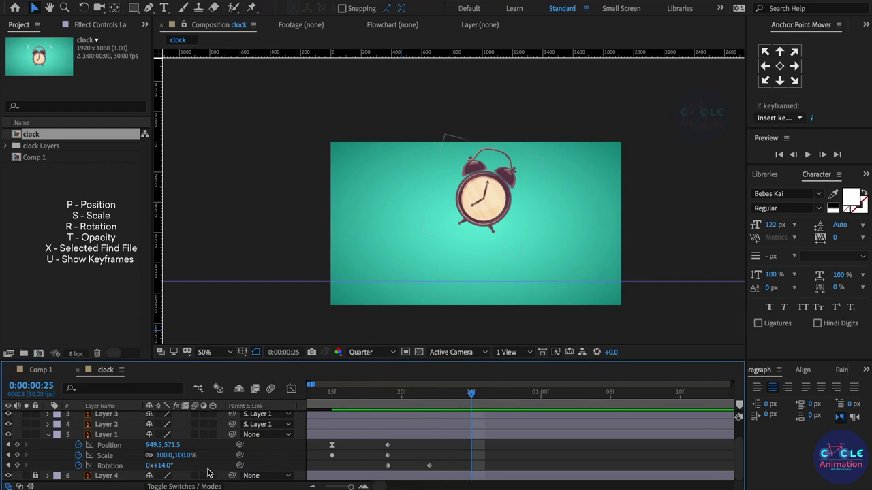
left_click(162, 466)
type("-")
key("Return")
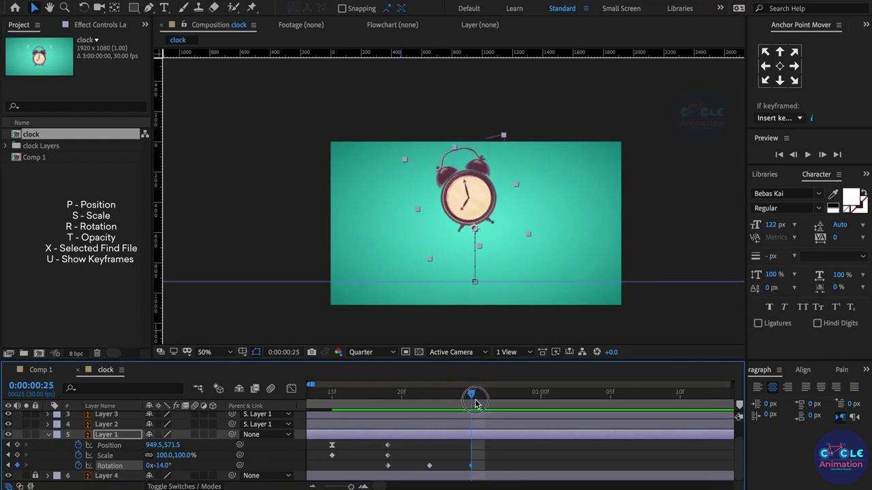
mouse_move(472, 395)
left_mouse_down()
mouse_move(365, 400)
mouse_move(538, 418)
mouse_move(526, 429)
left_mouse_up()
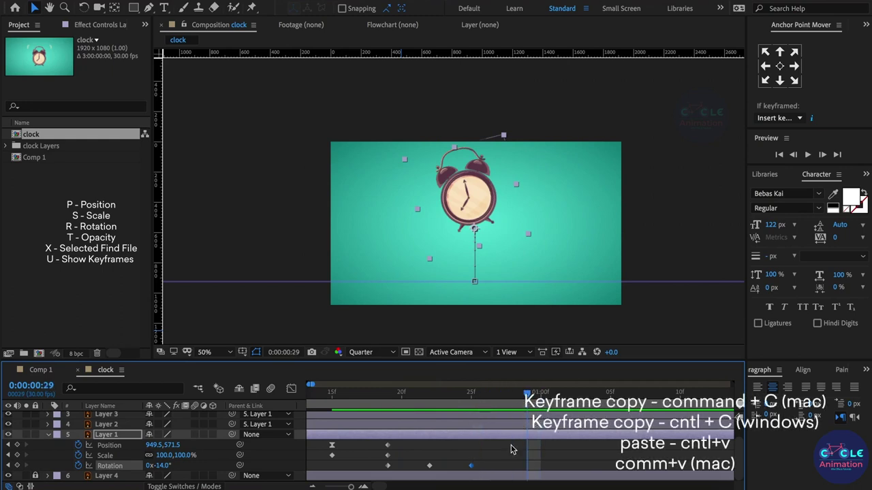
Step: Copy the recent ±14° Rotation keyframes and paste them at the current frame
left_click_drag(526, 395, 513, 395)
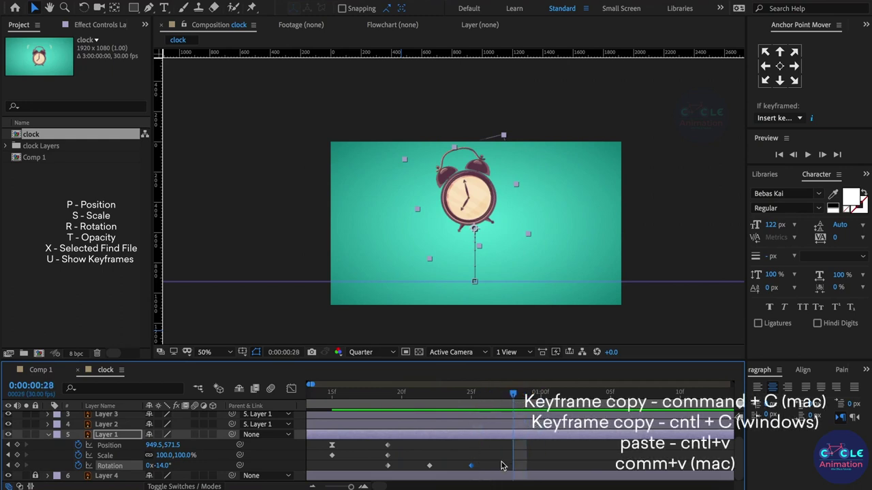
left_click_drag(496, 462, 418, 469)
key("ctrl+c")
key("ctrl+v")
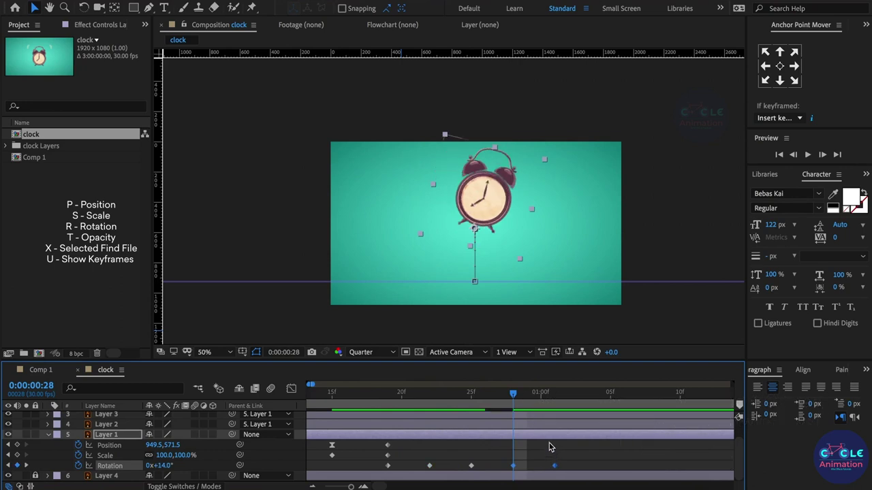
Step: Select three more shake keyframes and review the repeated swing out to about 0:01:23
left_click_drag(535, 395, 555, 394)
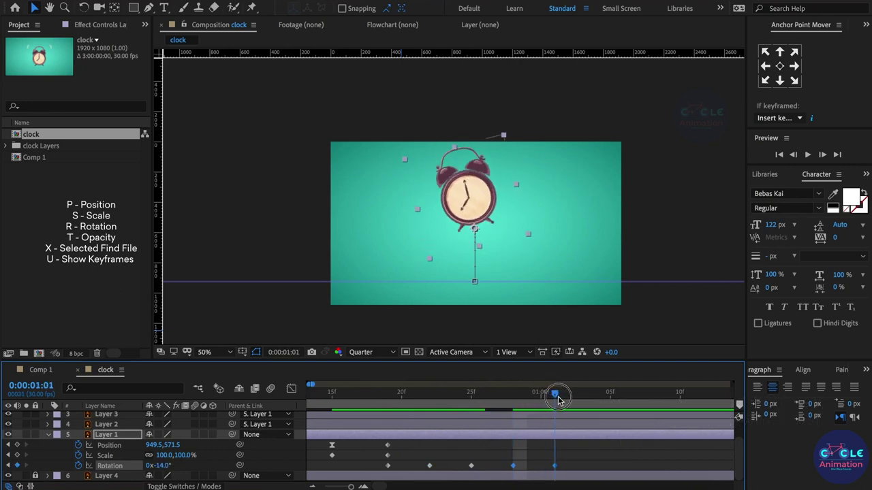
left_click(513, 393)
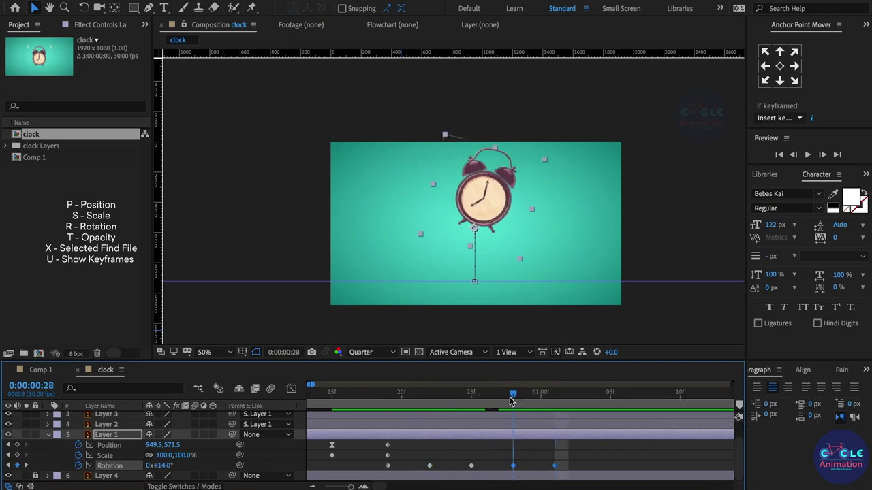
left_click(428, 394)
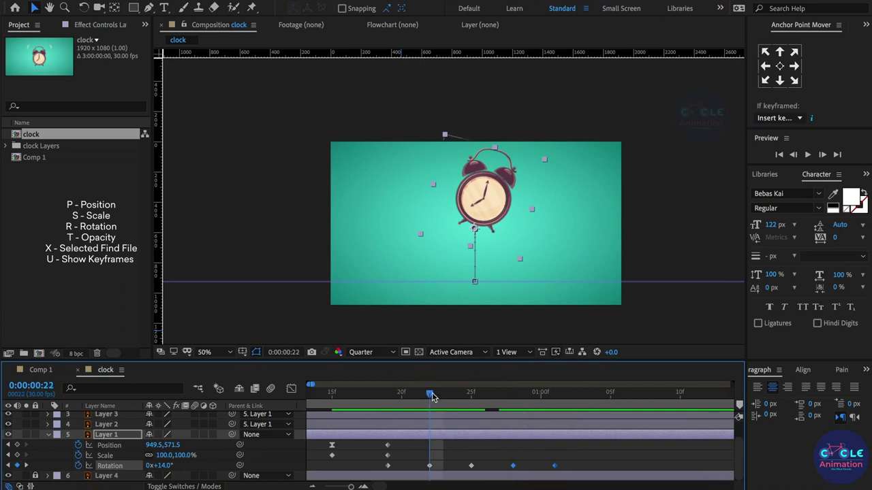
left_click_drag(432, 395, 513, 395)
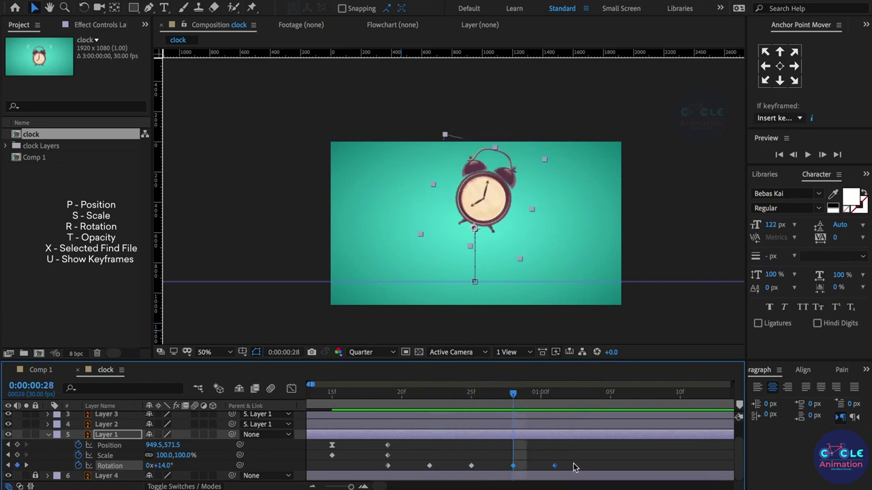
left_click_drag(538, 479, 406, 453)
left_click(596, 393)
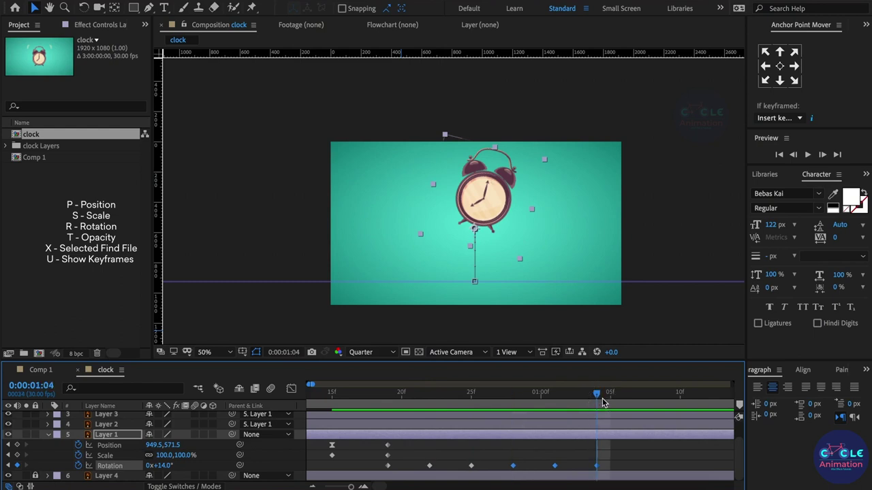
left_click_drag(619, 403, 680, 402)
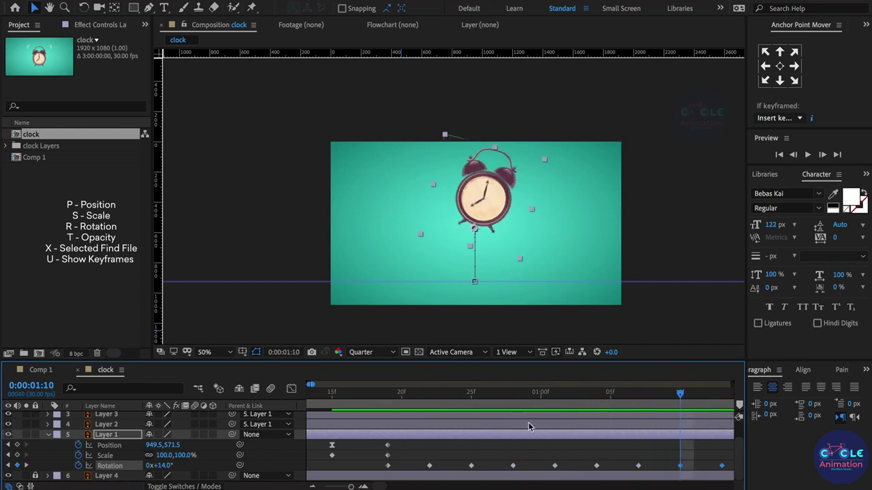
key("minus")
mouse_move(502, 399)
left_mouse_down()
mouse_move(512, 399)
mouse_move(487, 398)
mouse_move(540, 412)
left_mouse_up()
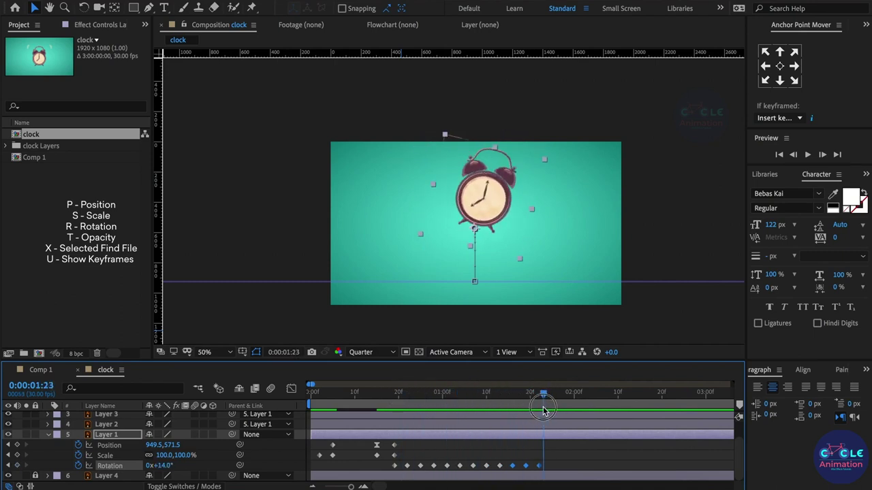
left_click_drag(540, 412, 319, 409)
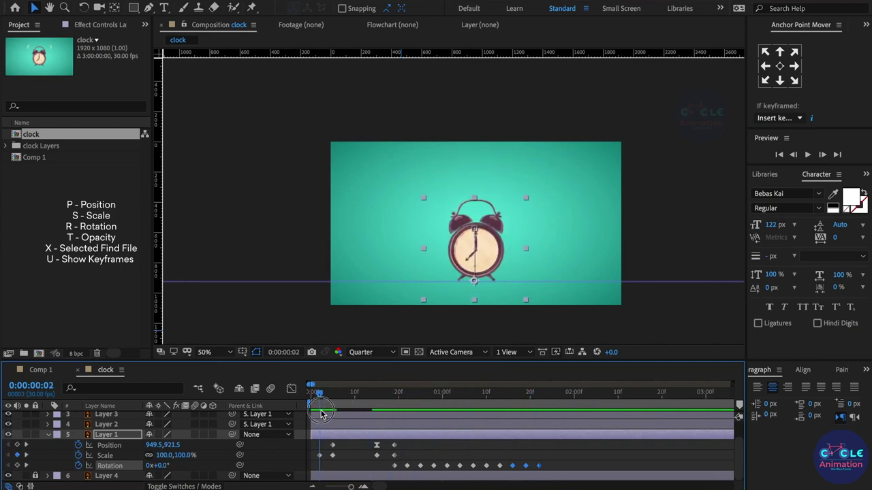
key("space")
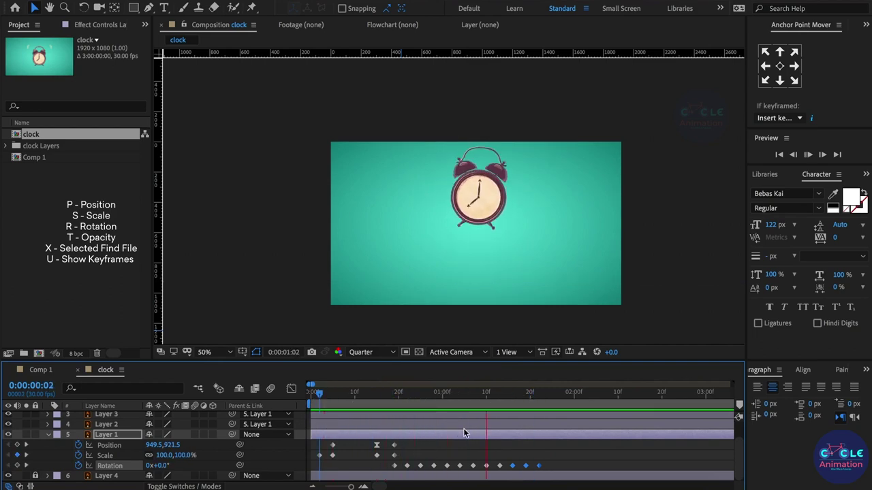
left_click(541, 394)
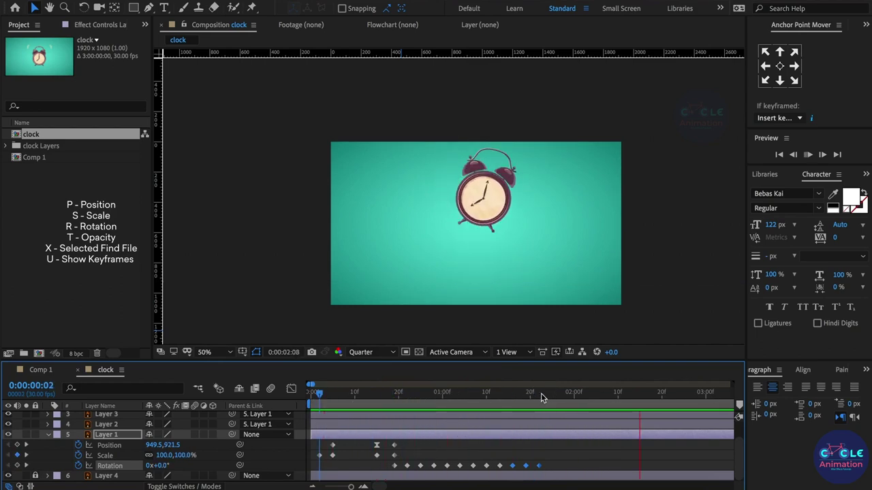
left_click_drag(541, 395, 565, 403)
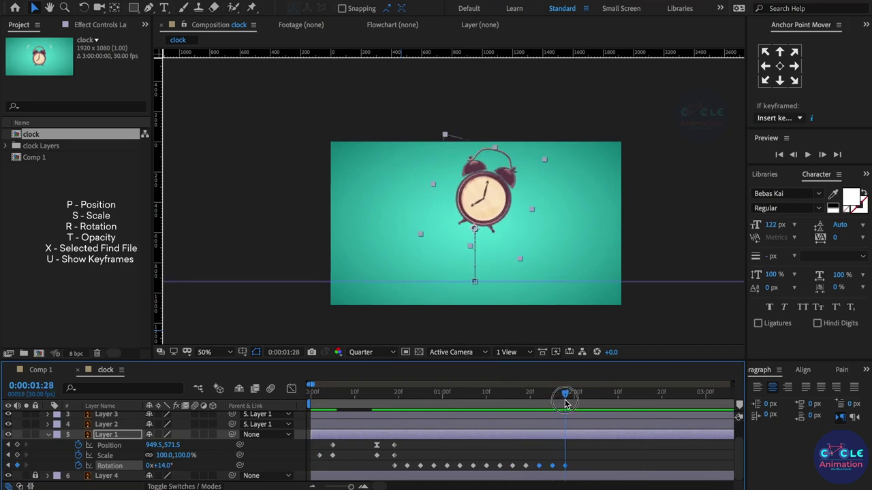
left_click_drag(565, 402, 395, 417)
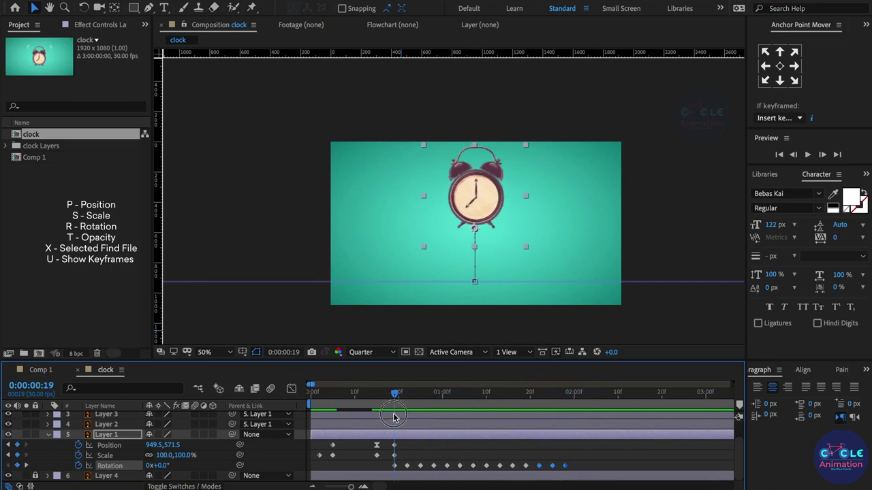
key("ctrl+Up")
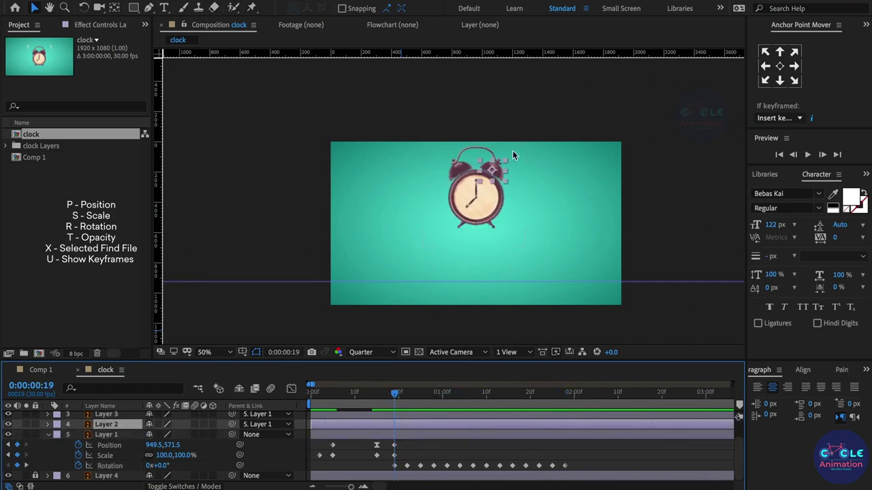
Step: Move the right and left bells' anchor points to the tops of the bells
scroll(494, 160, "up", 1)
scroll(488, 174, "up", 1)
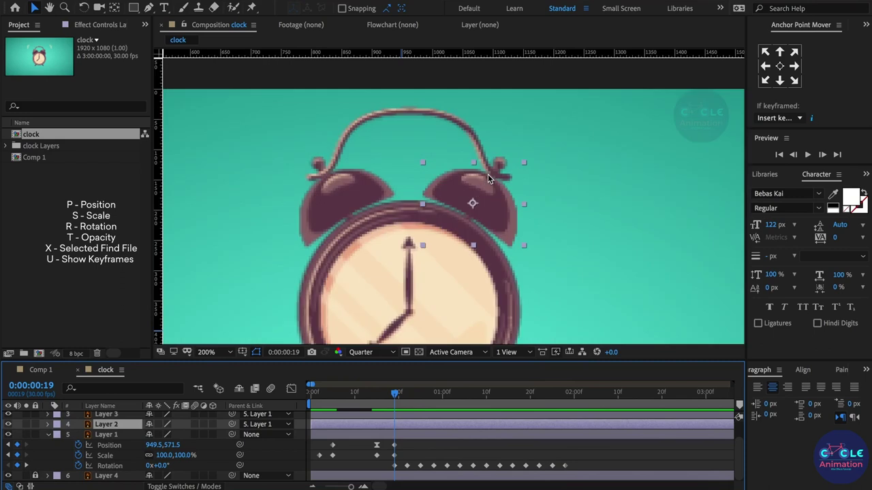
left_click(115, 8)
left_click_drag(472, 203, 490, 179)
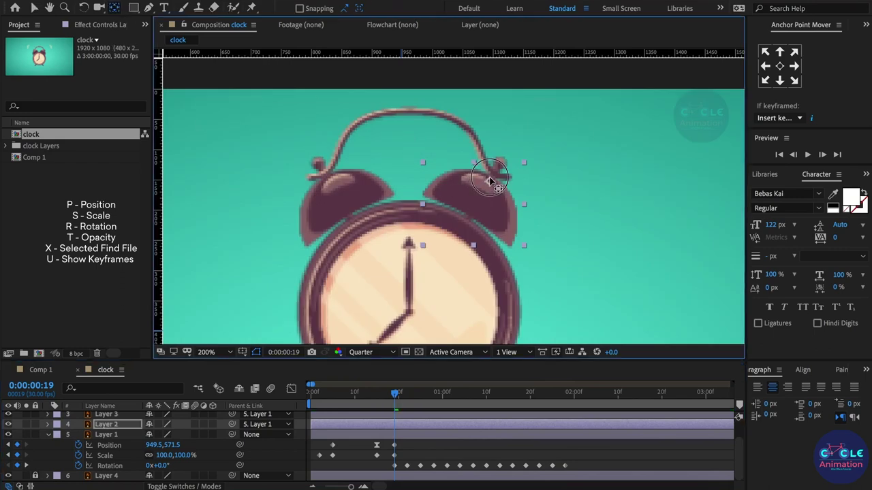
left_click(347, 202)
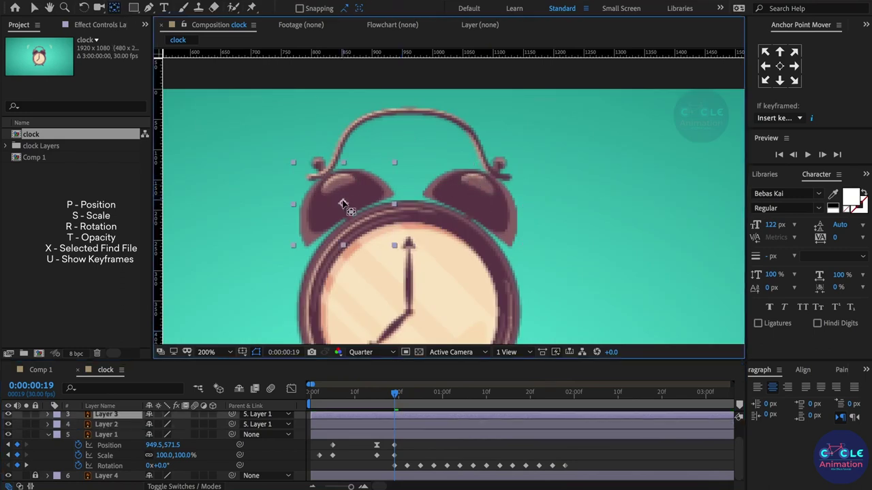
left_click(327, 178)
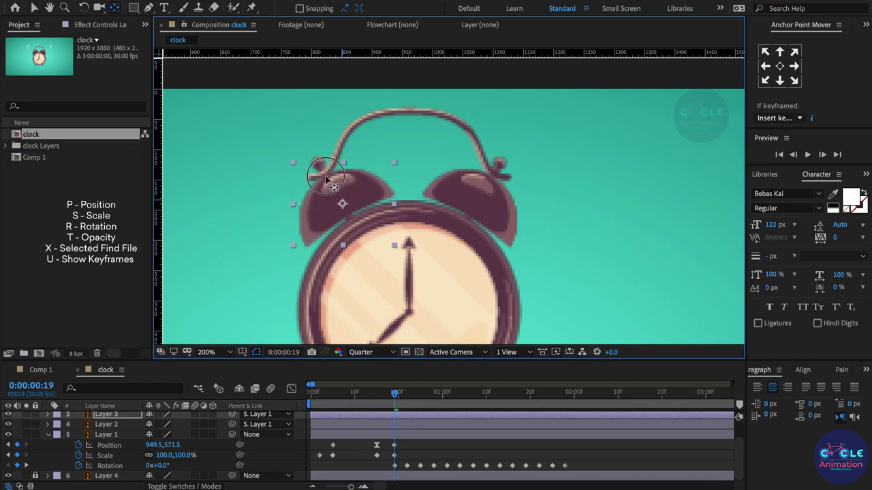
Step: Start Rotation keyframes on the right bell and tilt it to -8° around frame 25
left_click(399, 423)
key("r")
left_click(79, 434)
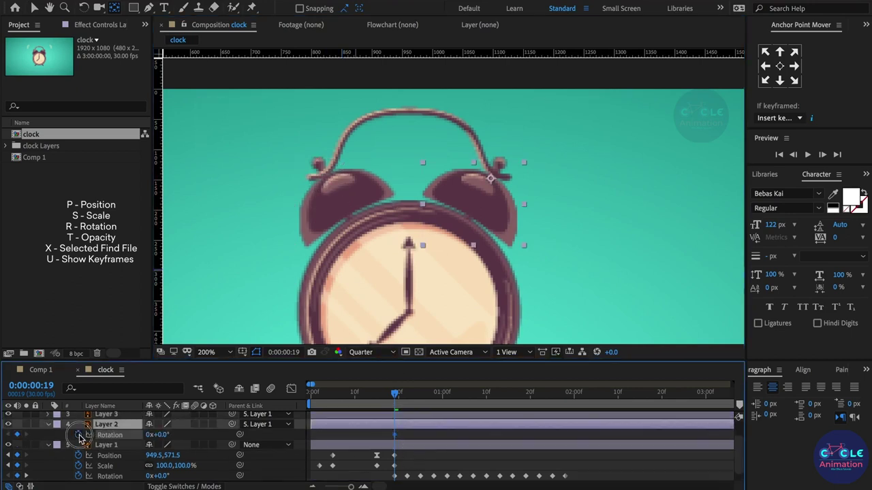
scroll(400, 398, "down", 1)
key("equal")
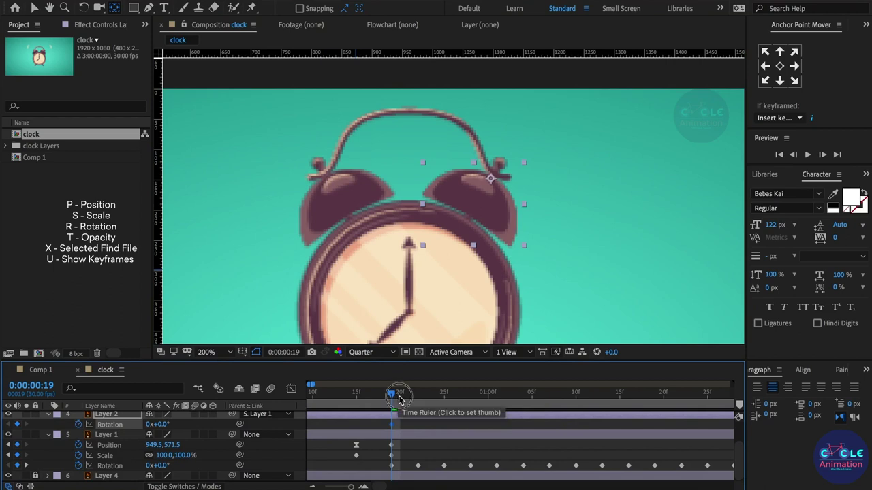
left_click_drag(398, 399, 418, 406)
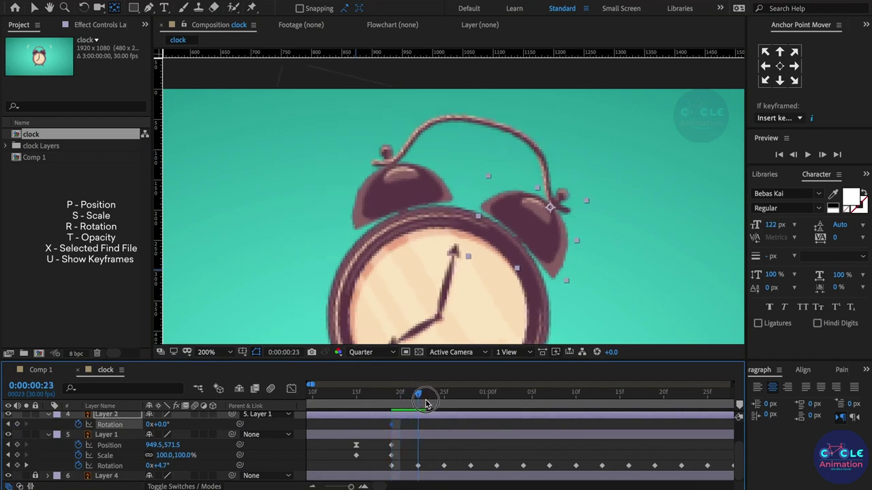
left_click(393, 423)
left_click_drag(397, 400, 415, 404)
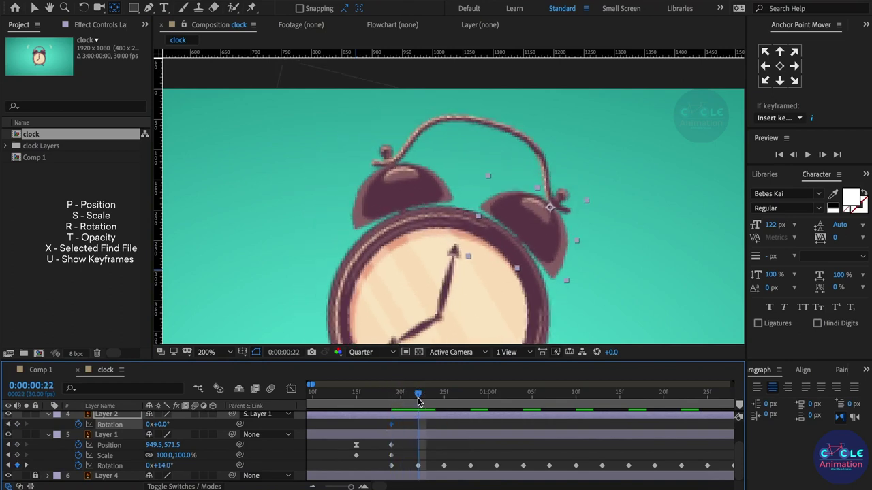
key("Page_Down")
key("Page_Down")
key("Page_Down")
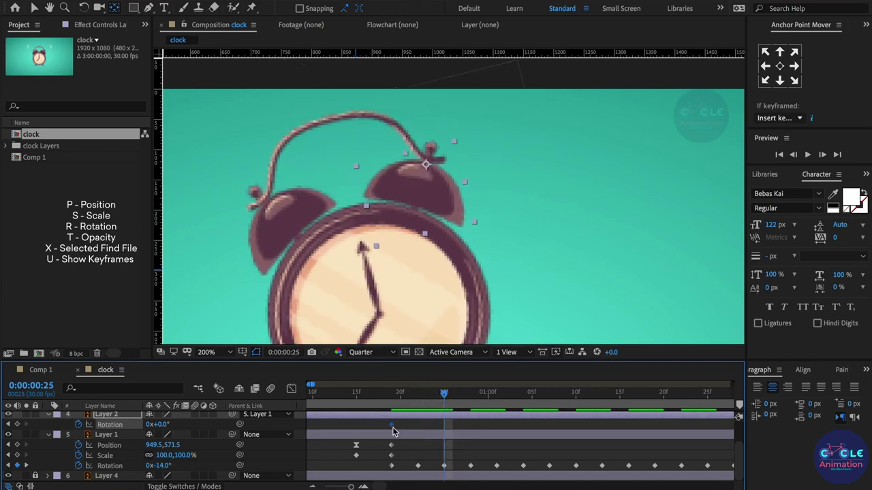
left_click_drag(392, 424, 417, 424)
left_click_drag(161, 425, 156, 425)
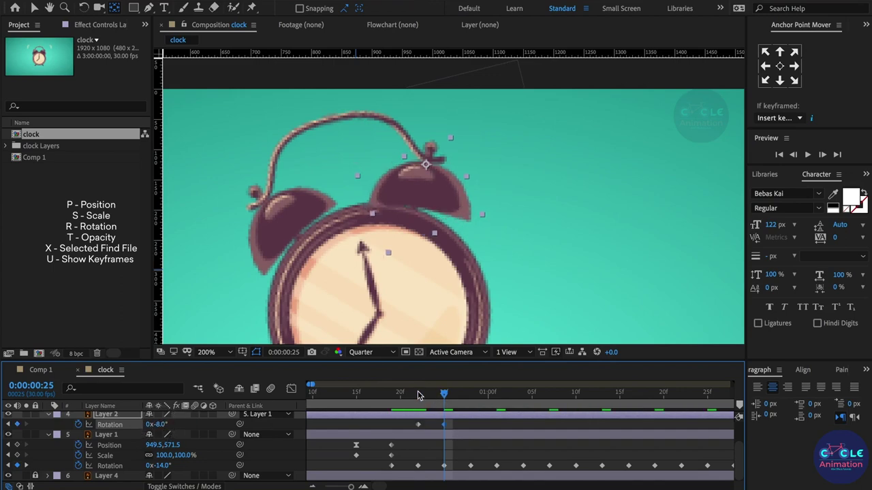
Step: Key the right bell at +8° a few frames later, then -8° near one second
left_click_drag(418, 395, 469, 407)
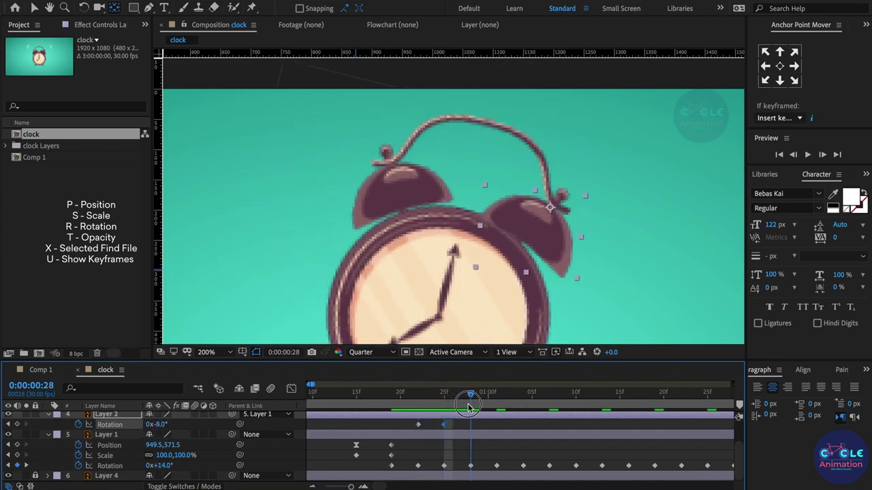
left_click(162, 425)
type("8")
key("Return")
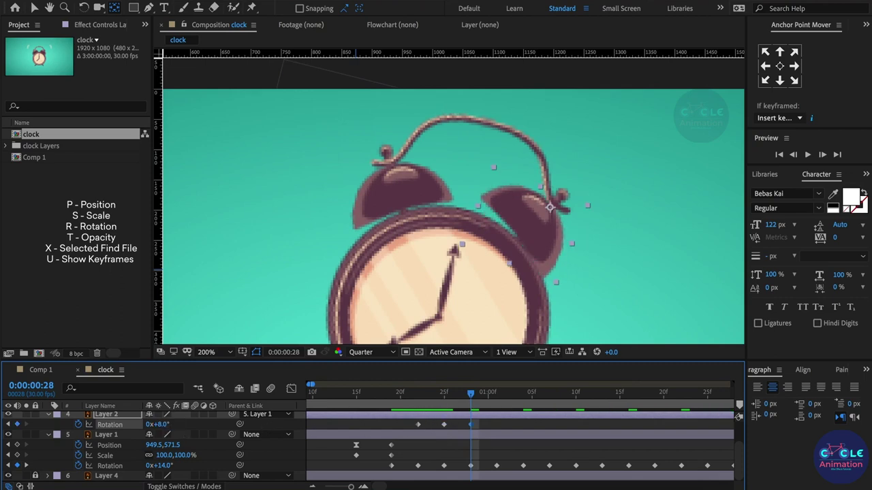
mouse_move(426, 396)
left_mouse_down()
mouse_move(490, 407)
mouse_move(449, 415)
mouse_move(467, 421)
mouse_move(495, 408)
left_mouse_up()
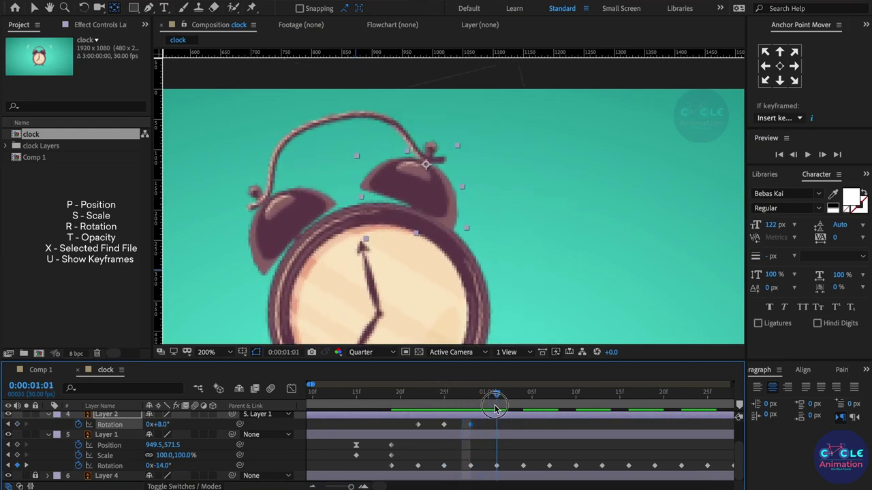
left_click(444, 424)
key("ctrl+c")
key("ctrl+v")
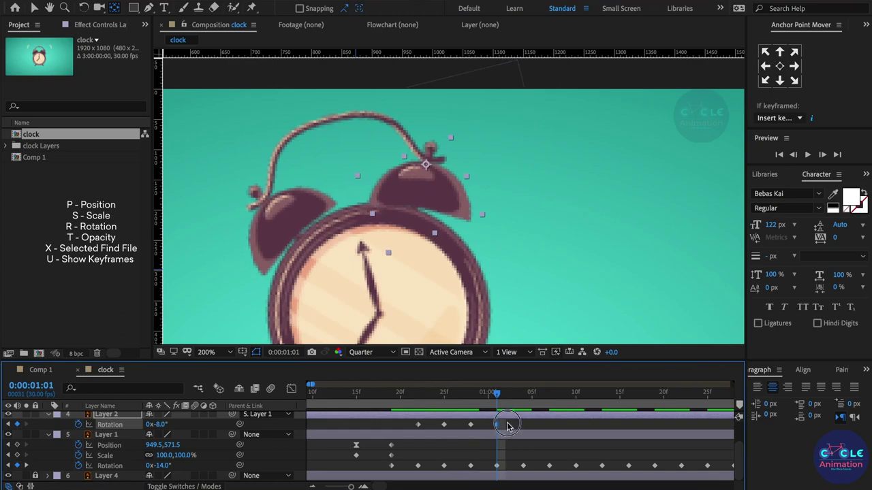
Step: Paste the last three rotation keyframes at 1:07 to continue the swing toward 1:28
left_click_drag(508, 426, 433, 440)
left_click_drag(502, 403, 555, 407)
key("ctrl+v")
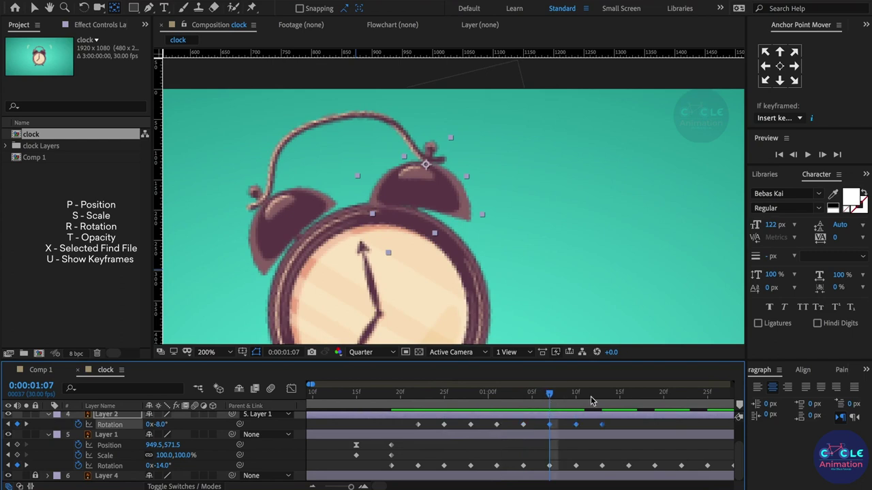
left_click(602, 395)
key("minus")
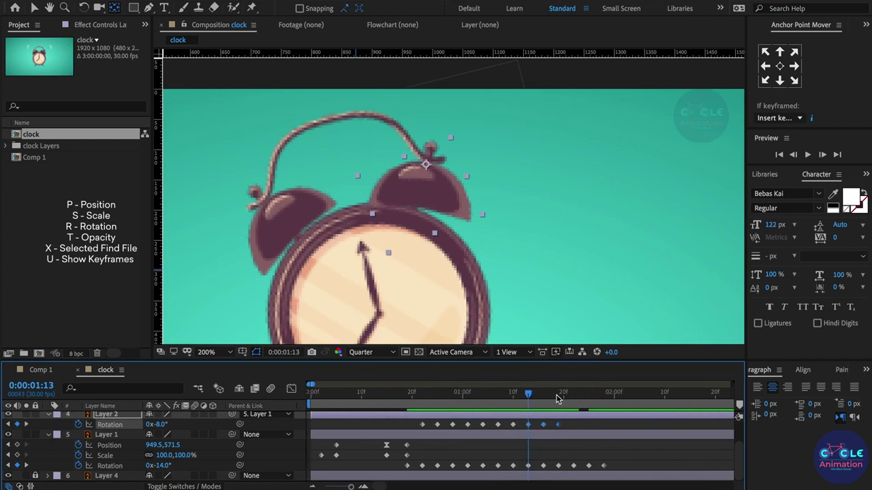
left_click(560, 395)
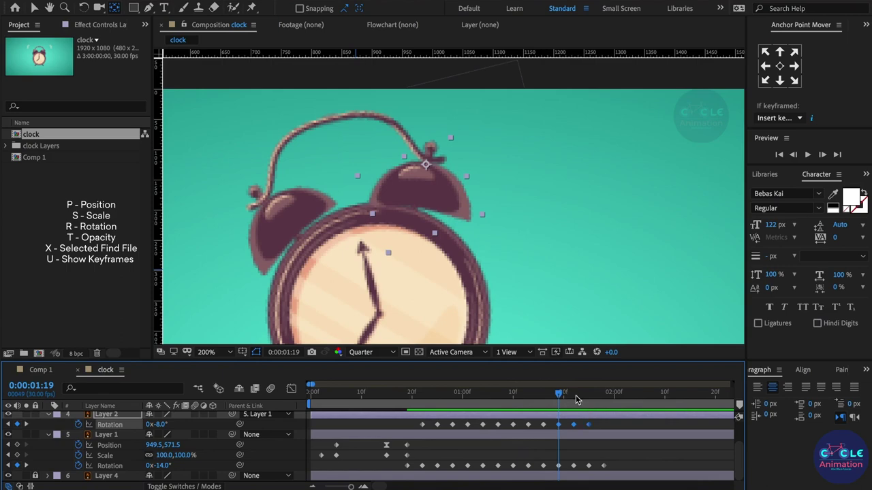
left_click_drag(575, 399, 590, 402)
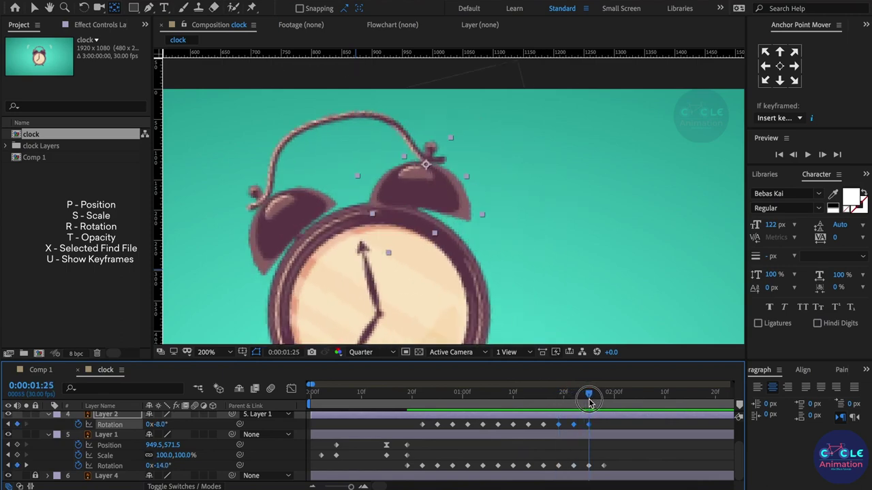
left_click_drag(591, 397, 607, 402)
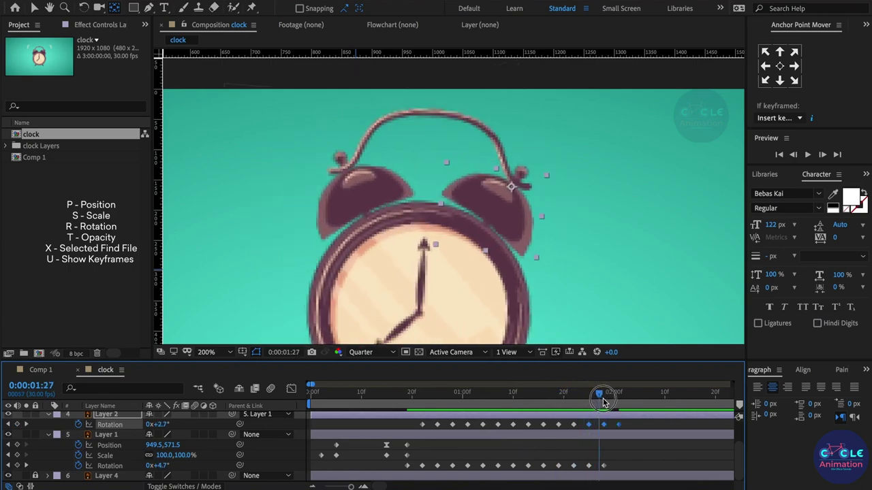
Step: Set the final right-bell rotation keyframe at about two seconds to 0°
left_click(619, 423)
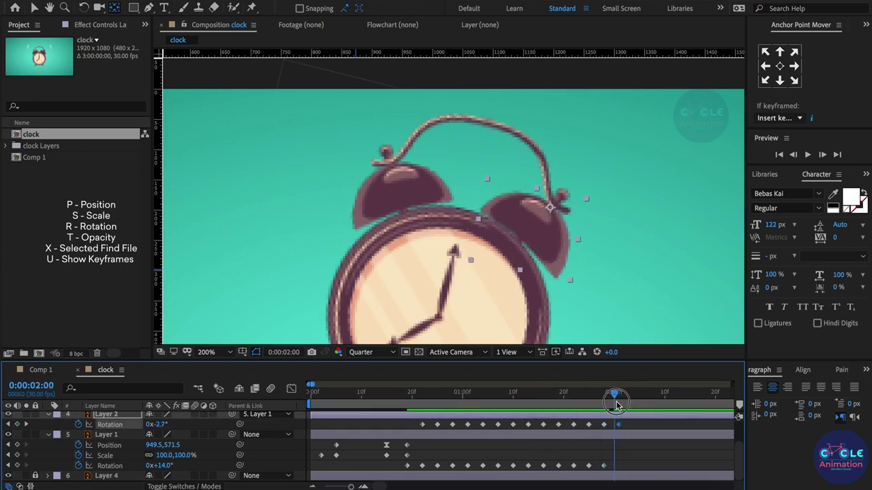
left_click_drag(610, 402, 618, 400)
left_click(162, 424)
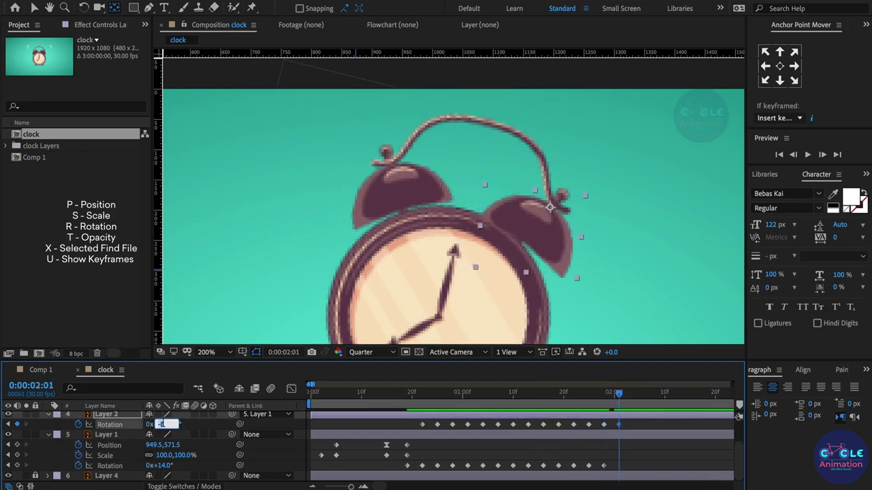
key("Return")
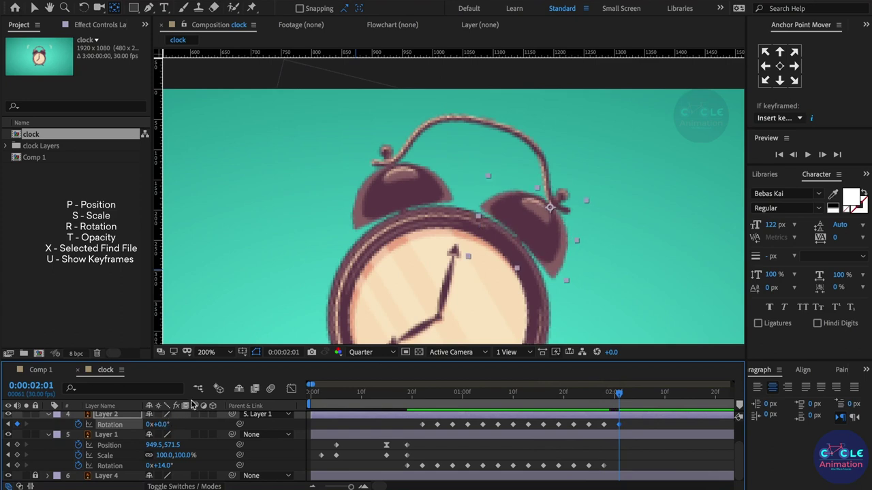
left_click(422, 404)
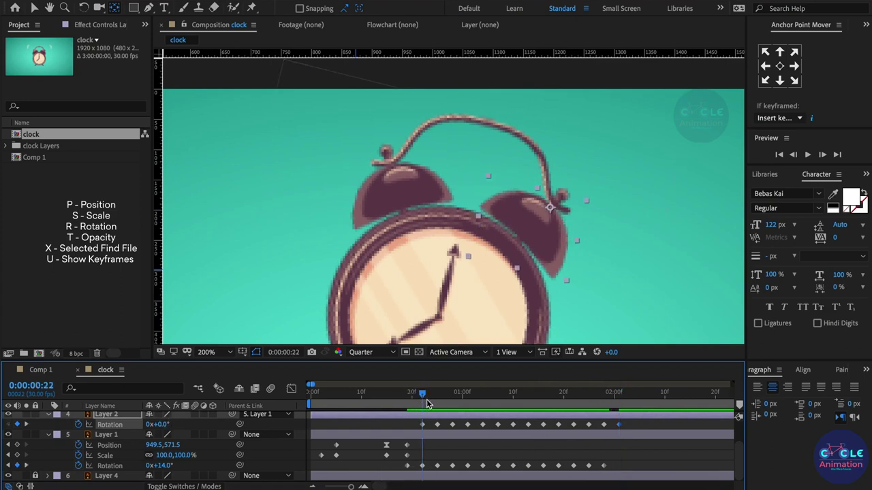
left_click(632, 427)
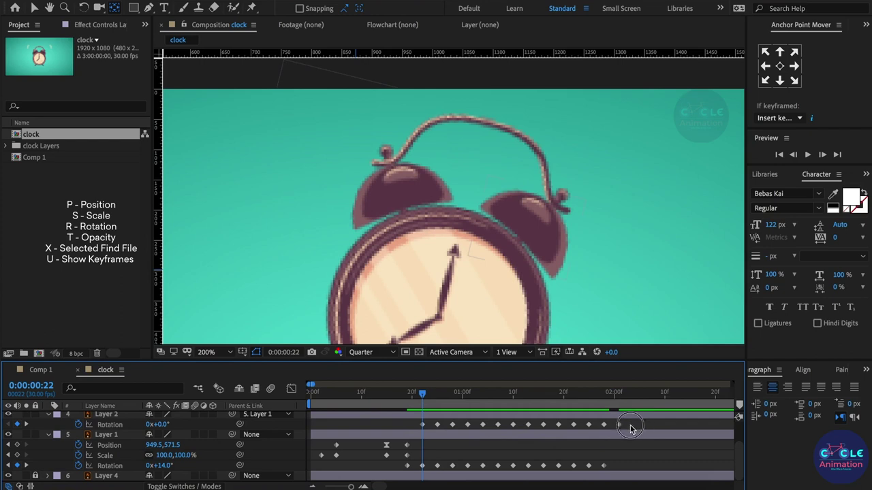
Step: Paste the right bell's copied Rotation keyframes onto the left bell's Rotation
left_click_drag(631, 427, 419, 430)
scroll(427, 427, "up", 1)
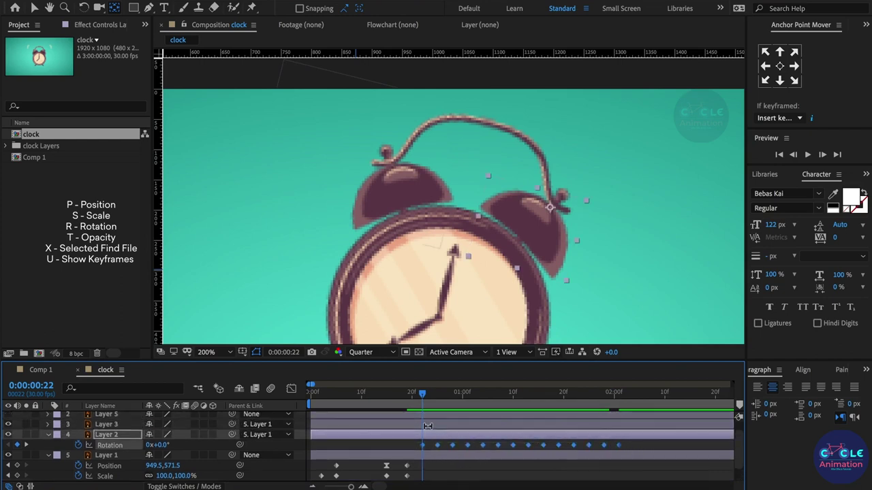
left_click(427, 425)
scroll(427, 425, "up", 1)
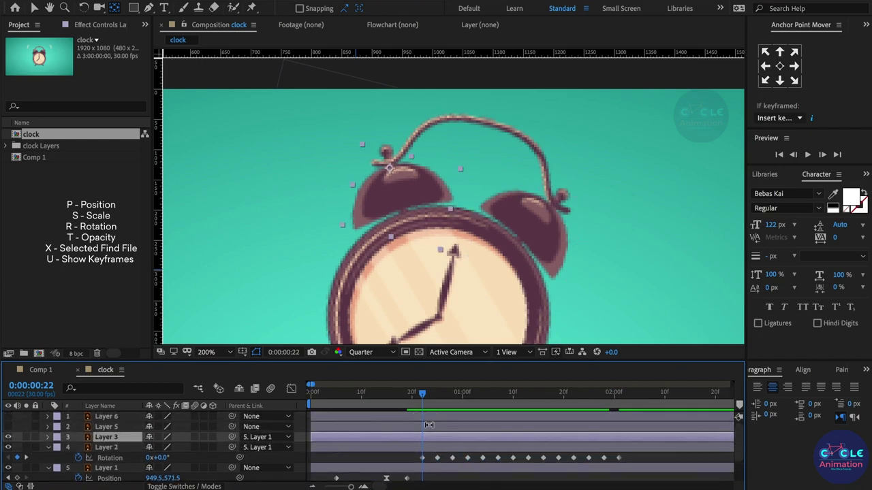
key("v")
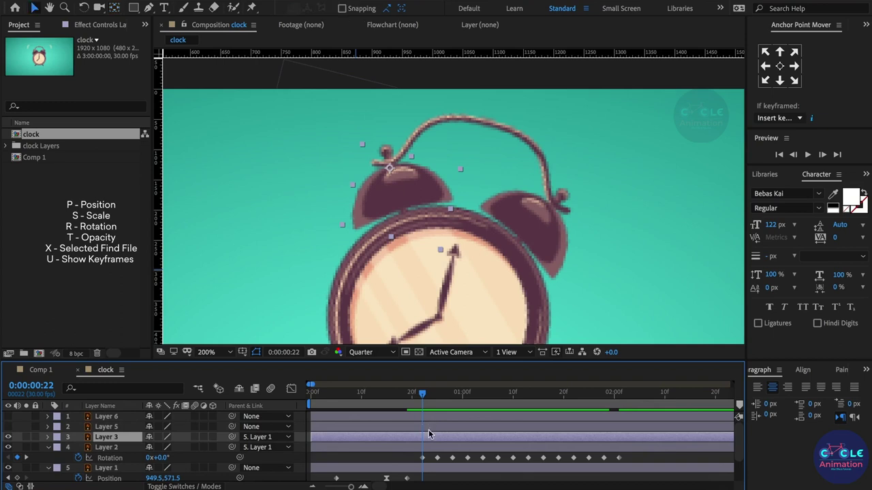
key("r")
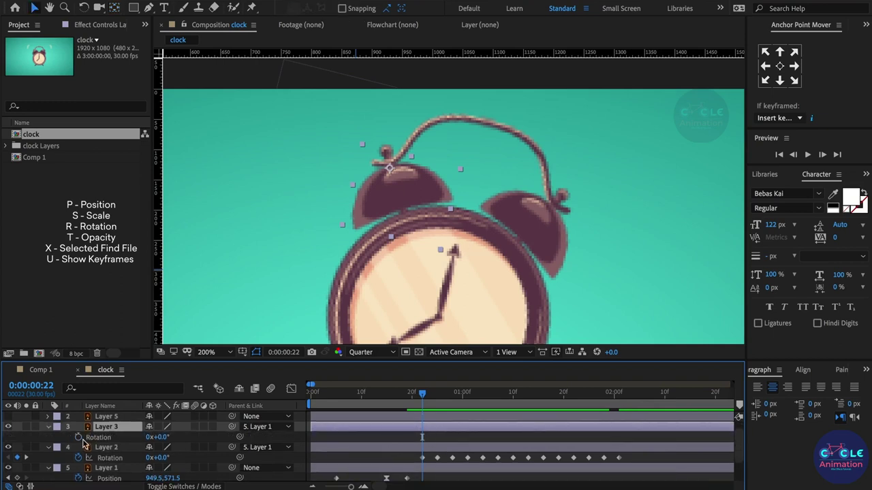
left_click(79, 437)
key("ctrl+v")
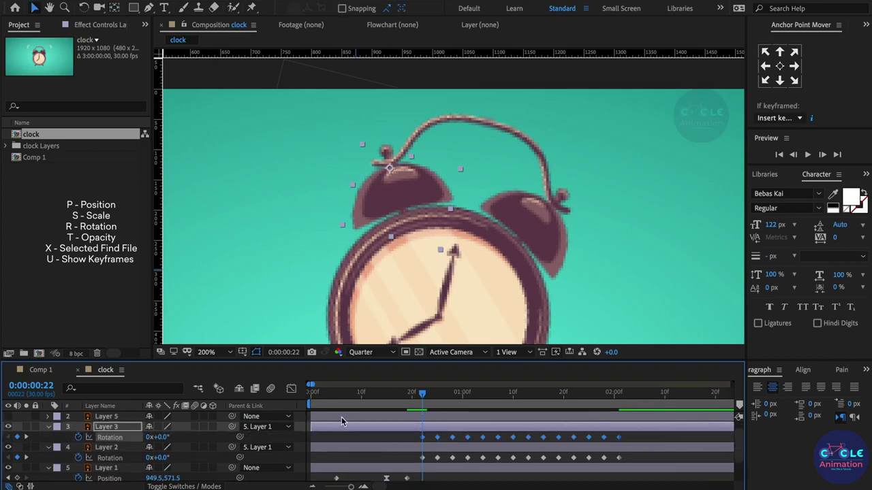
Step: Scrub from 0:25 to check both bells, then reselect the left bell's pasted keyframes
left_click_drag(429, 399, 438, 401)
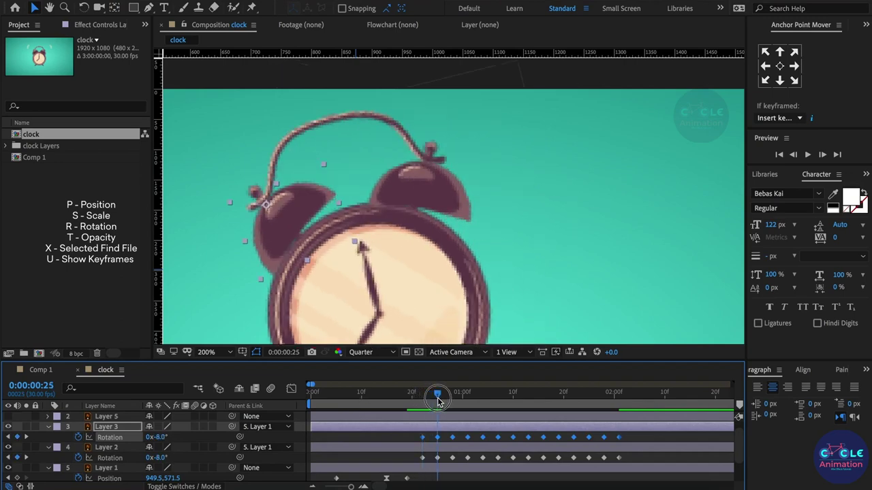
scroll(424, 212, "down", 1)
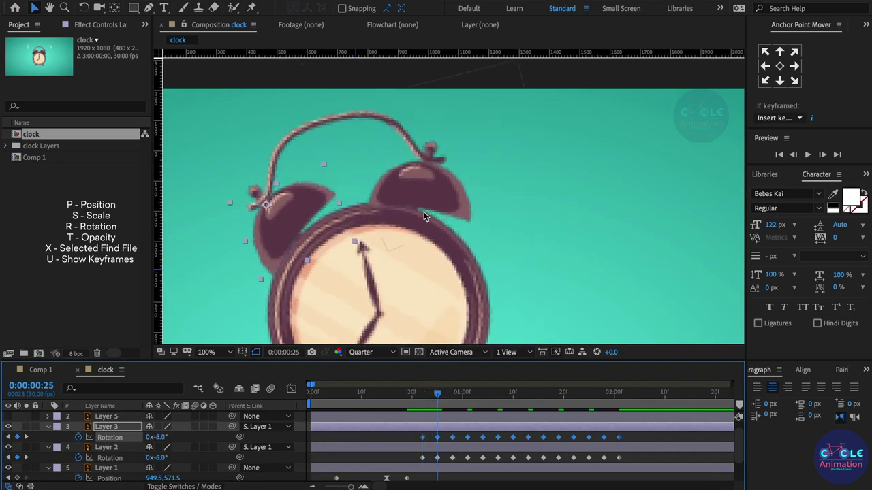
scroll(423, 212, "down", 1)
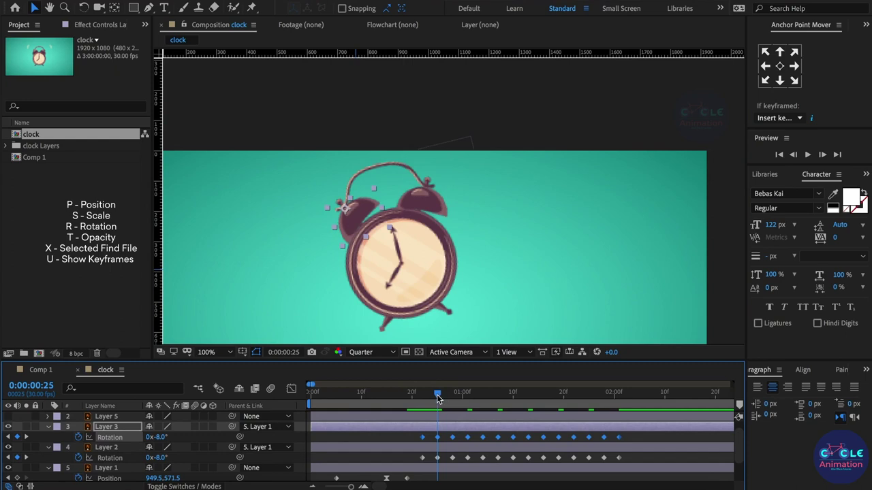
left_click_drag(437, 398, 437, 406)
left_click(481, 439)
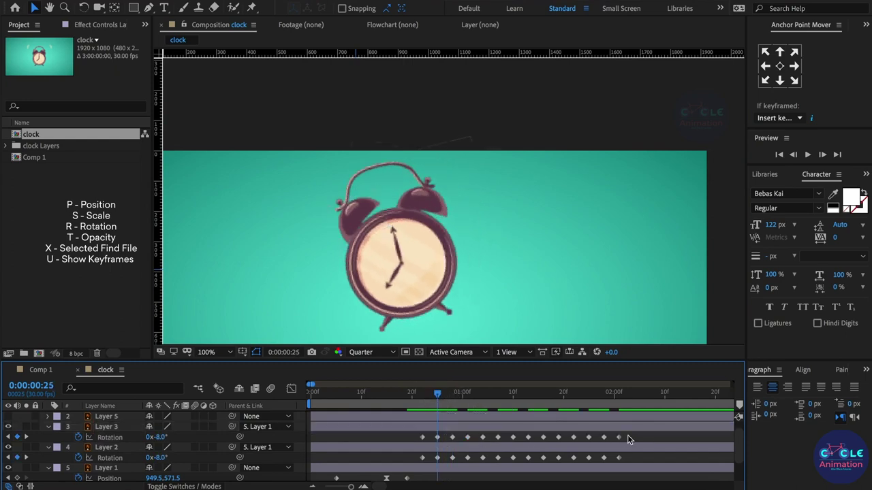
left_click_drag(628, 440, 436, 443)
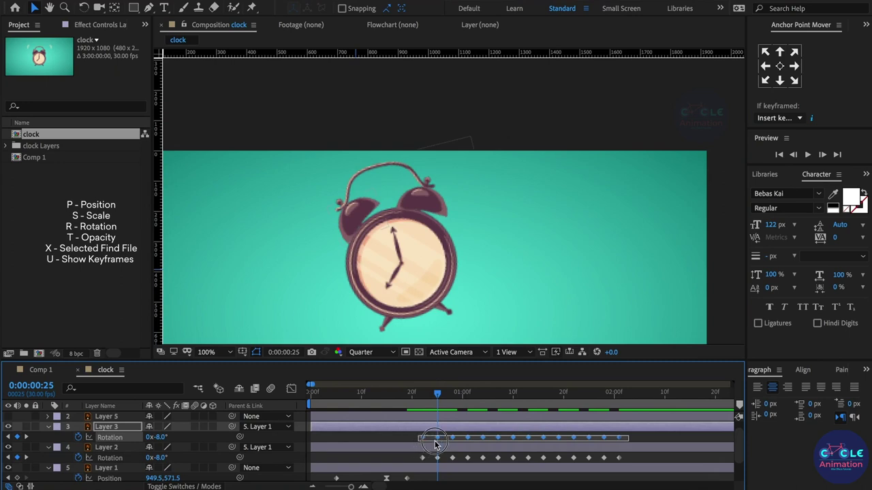
left_click(481, 439)
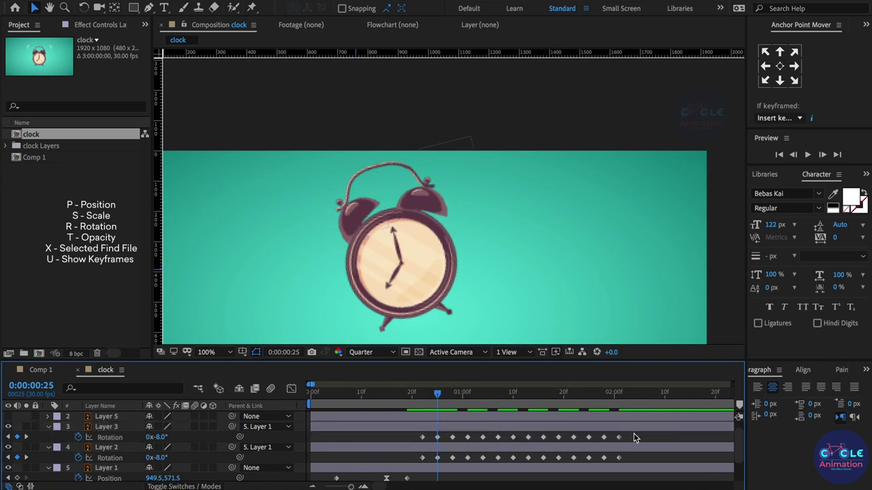
left_click_drag(634, 437, 438, 444)
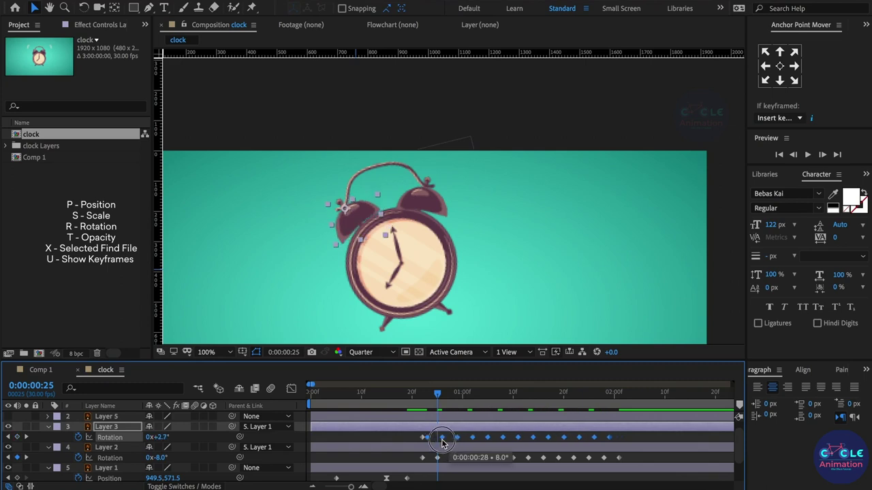
Step: Set the left bell's Rotation at frame 22 to 0° and preview both bells swinging
left_click(422, 393)
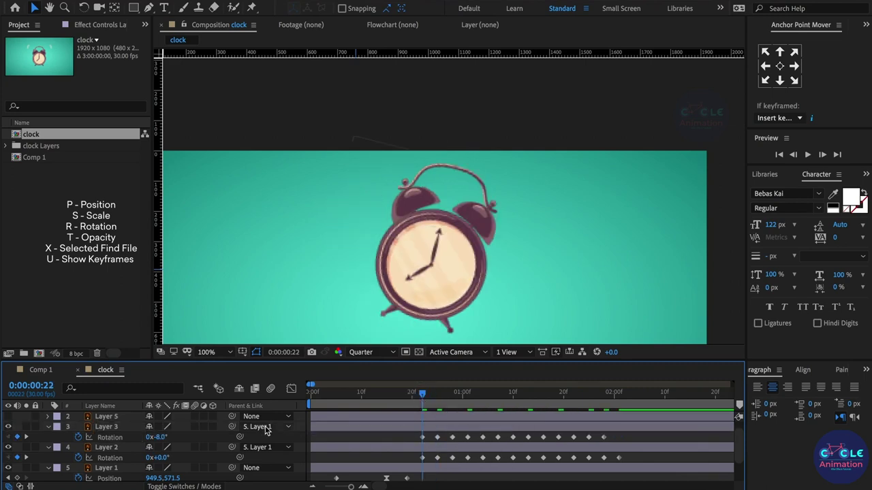
left_click(161, 438)
key("Return")
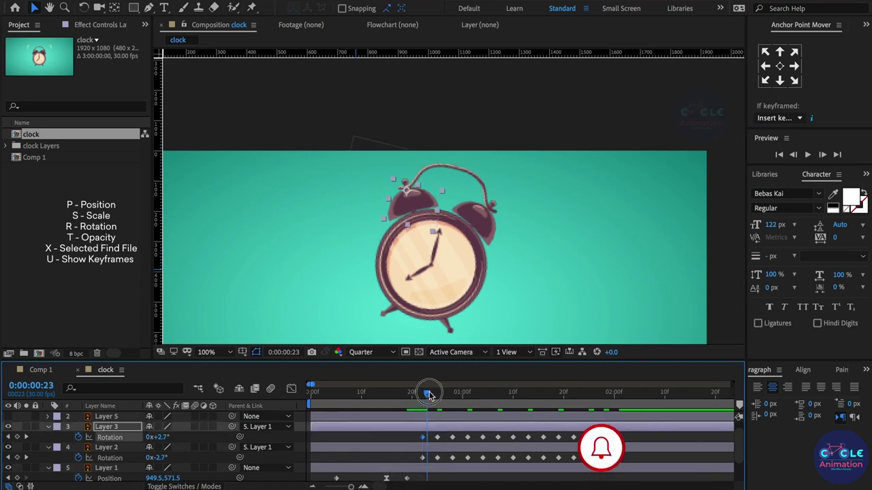
mouse_move(424, 394)
left_mouse_down()
mouse_move(549, 394)
mouse_move(417, 393)
left_mouse_up()
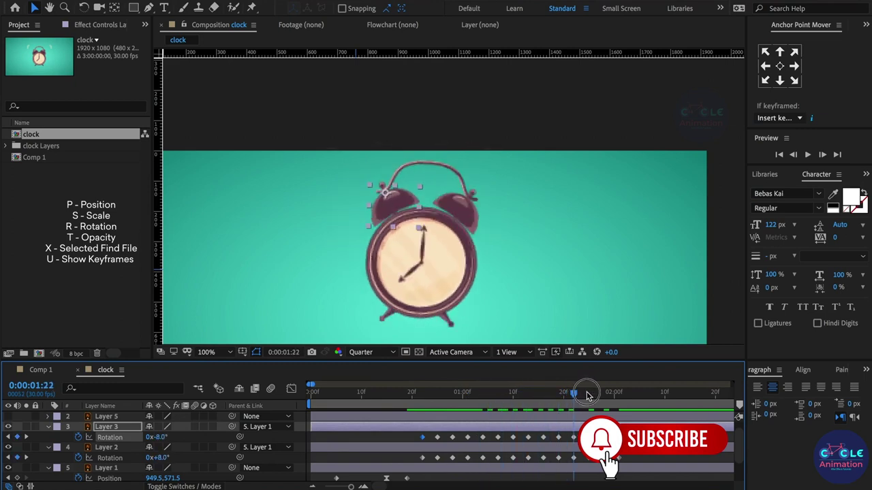
key("space")
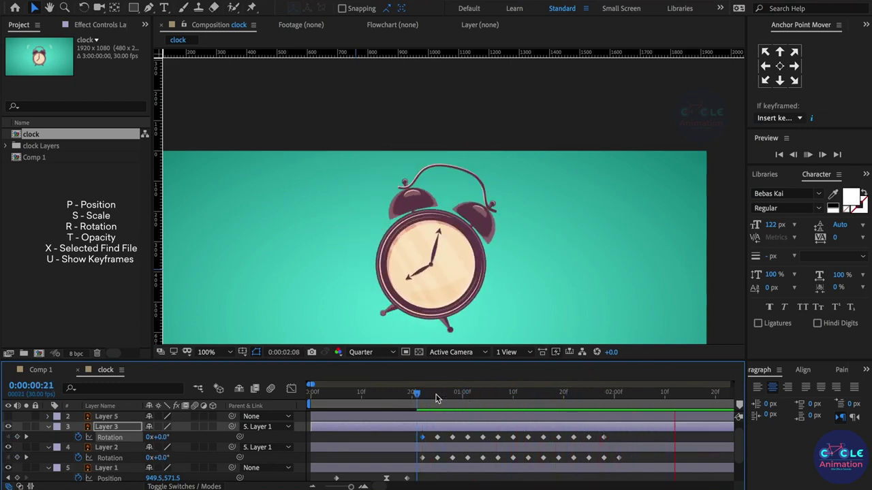
mouse_move(419, 397)
left_mouse_down()
mouse_move(608, 401)
mouse_move(421, 407)
mouse_move(452, 407)
left_mouse_up()
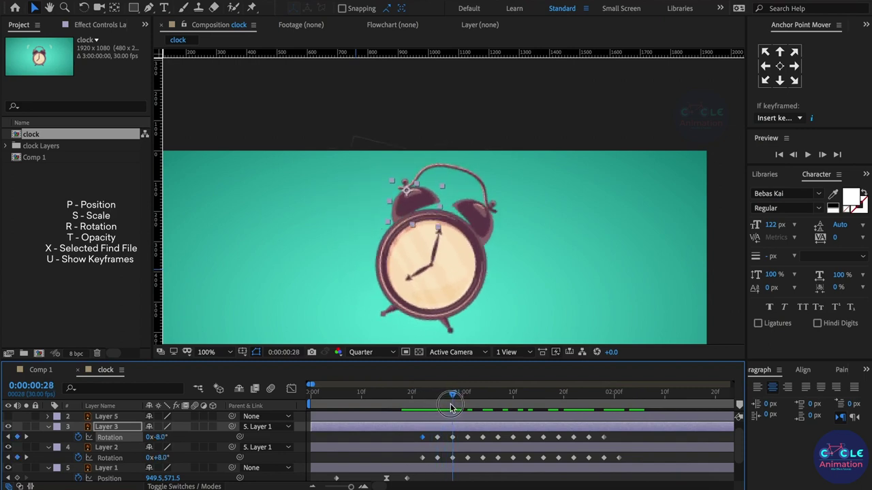
Step: Set the left bell's Rotation keyframe at frame 25 to 18°
left_click_drag(162, 441, 155, 443)
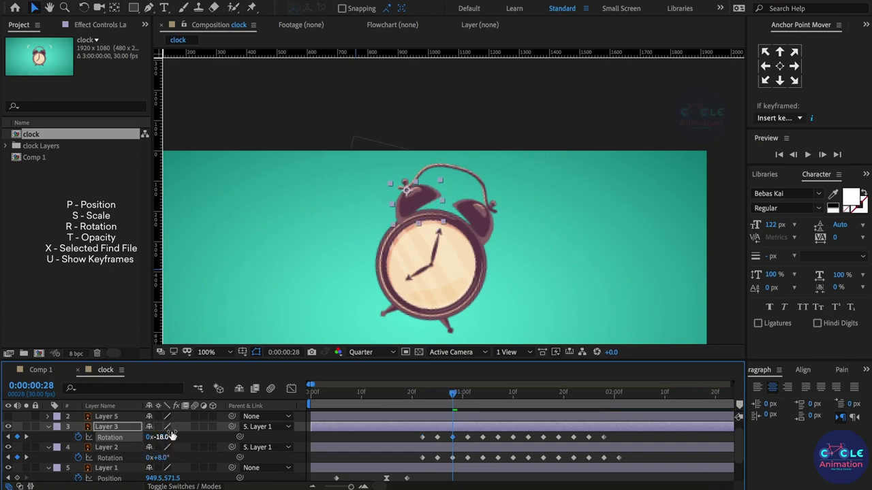
left_click_drag(446, 395, 437, 394)
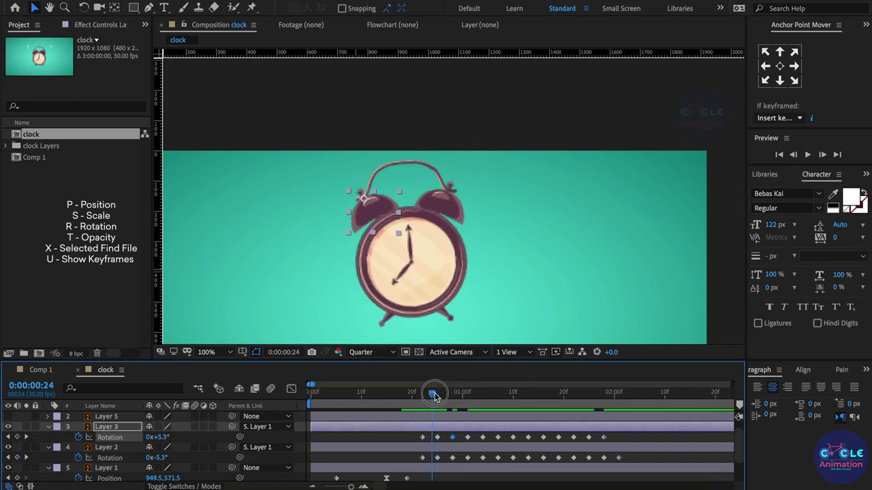
left_click(164, 437)
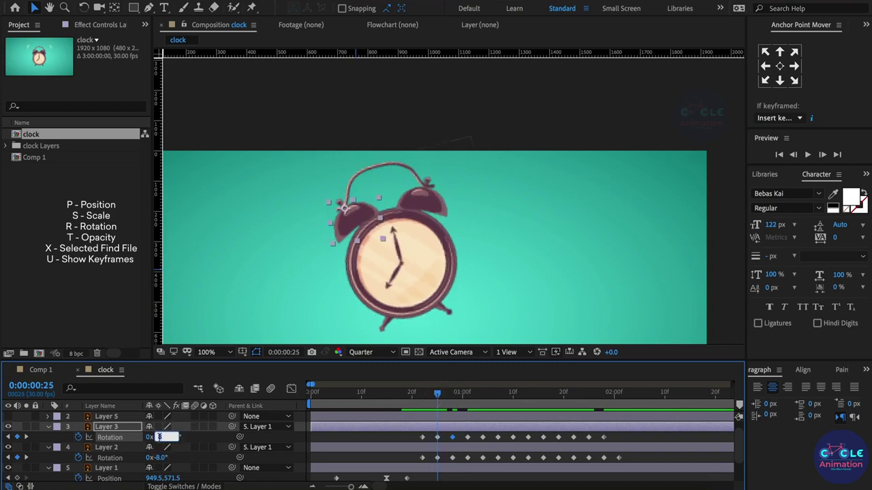
type("18")
key("Return")
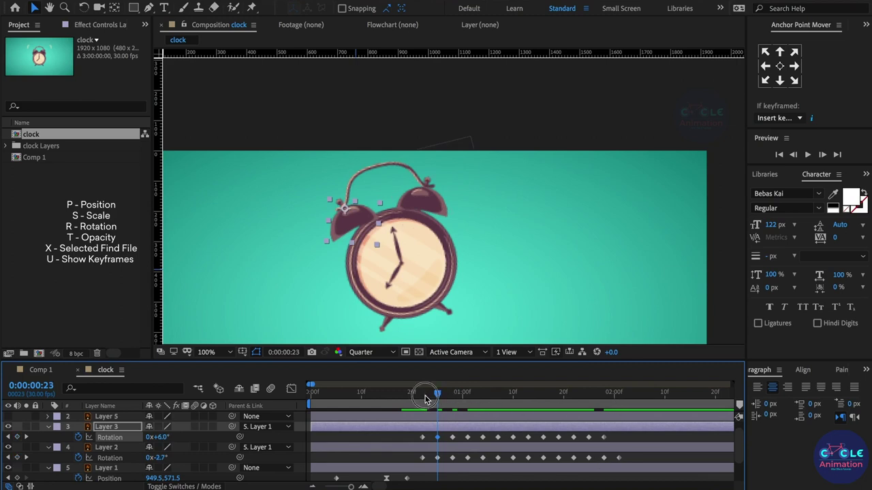
Step: Paste 18° onto the next left-bell keyframe and preview the wider swing
mouse_move(437, 395)
left_mouse_down()
mouse_move(475, 403)
mouse_move(417, 412)
mouse_move(467, 417)
left_mouse_up()
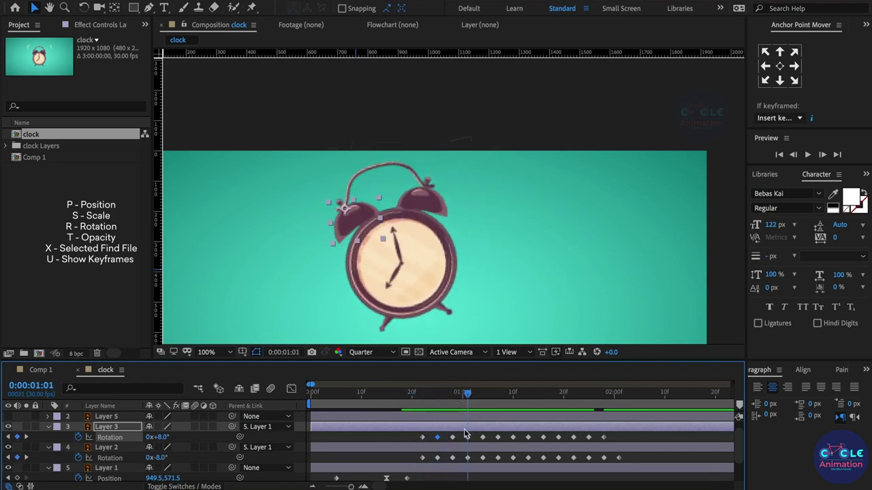
left_click(452, 437, "shift")
key("ctrl+v")
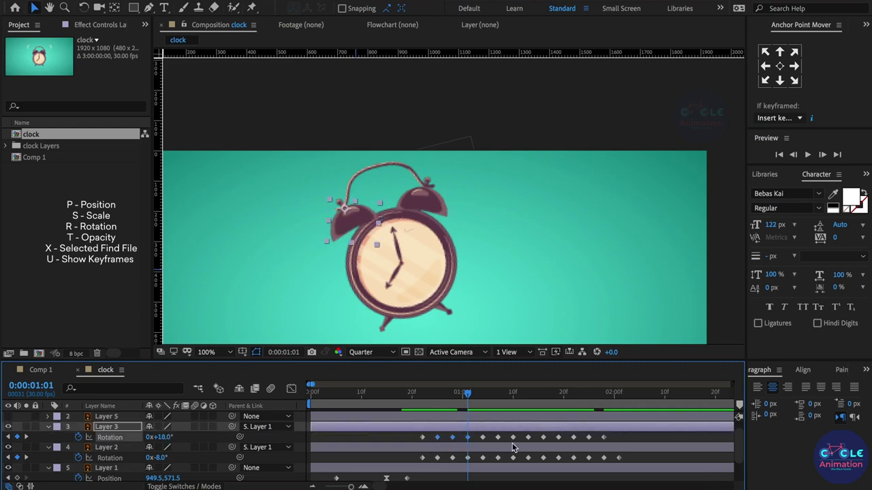
left_click(497, 395)
mouse_move(524, 400)
left_mouse_down()
mouse_move(588, 397)
mouse_move(418, 395)
left_mouse_up()
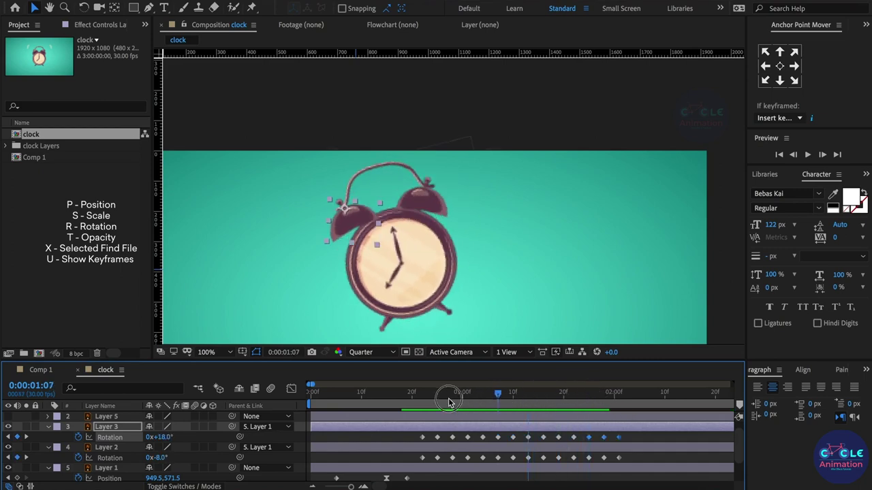
key("space")
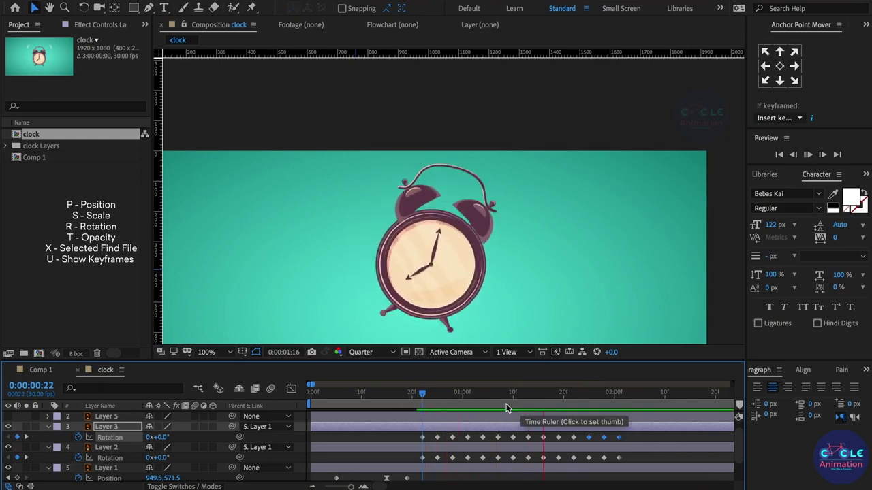
left_click_drag(426, 398, 639, 402)
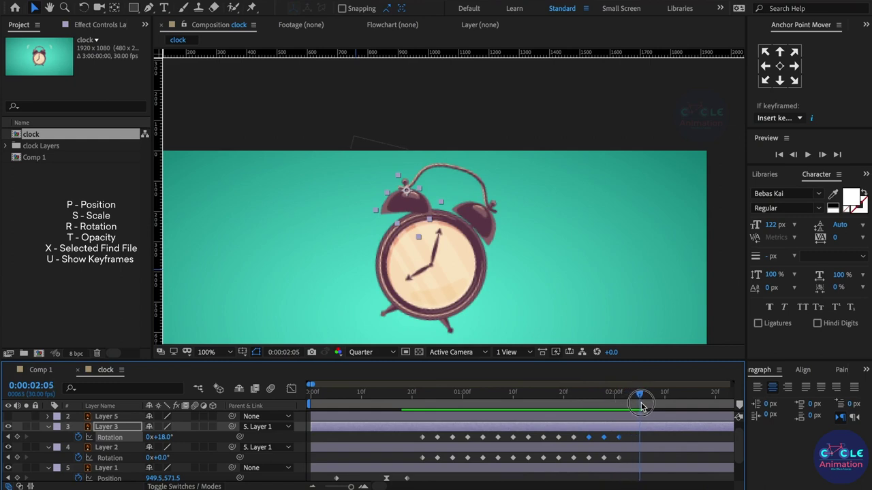
left_click(649, 440)
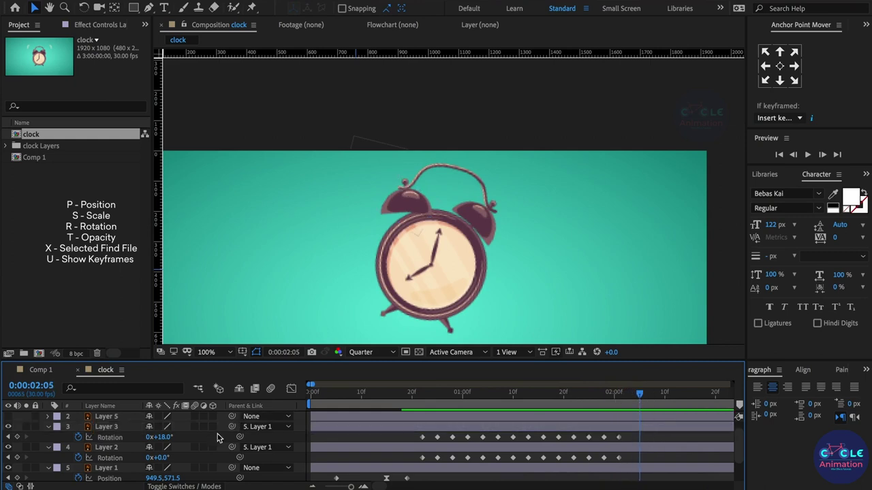
Step: Add a 0° Rotation keyframe on the left bell at 2:05 and preview
left_click(169, 438)
key("Return")
left_click(427, 387)
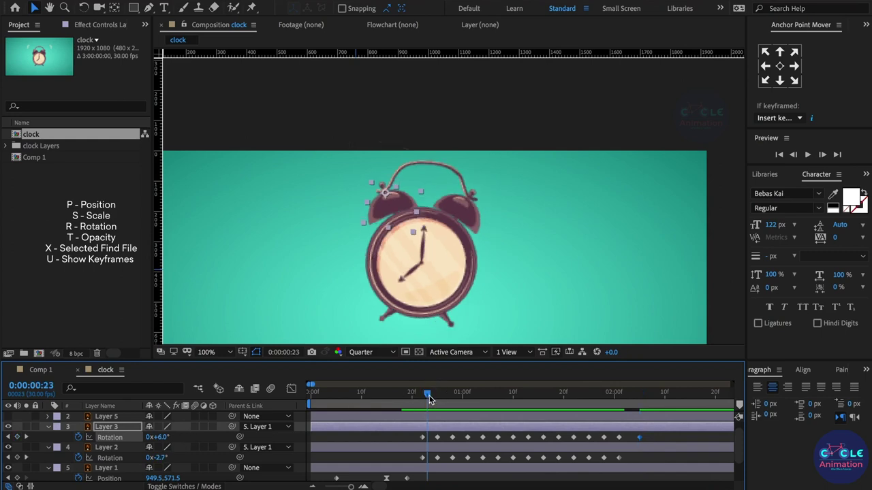
key("space")
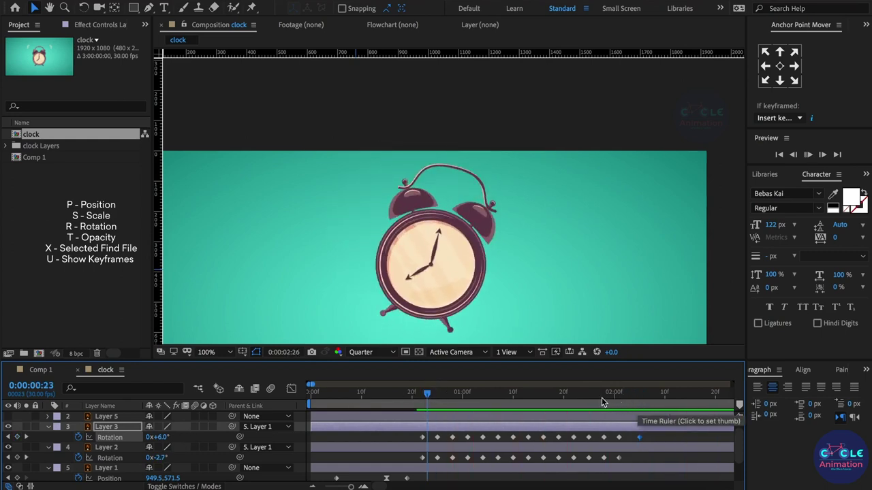
key("space")
scroll(572, 415, "down", 5)
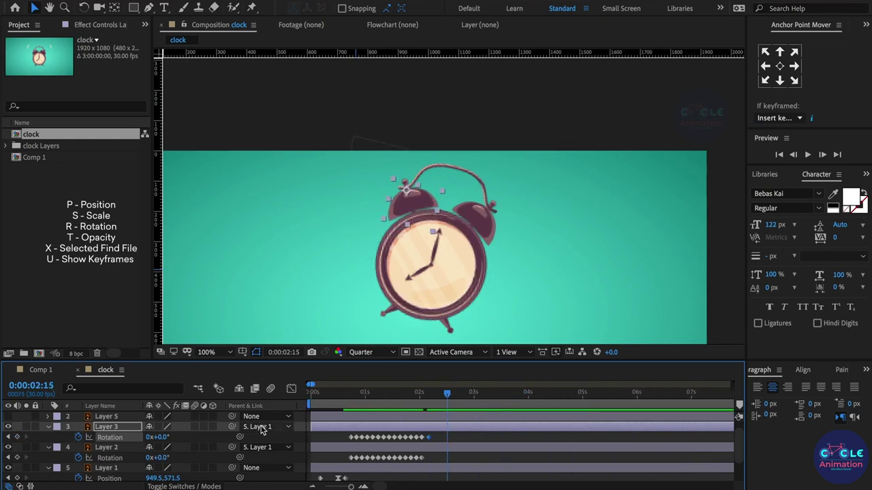
scroll(327, 429, "up", 3)
Step: Shift the right bell's Rotation keyframes slightly earlier and preview the swing
left_click(375, 393)
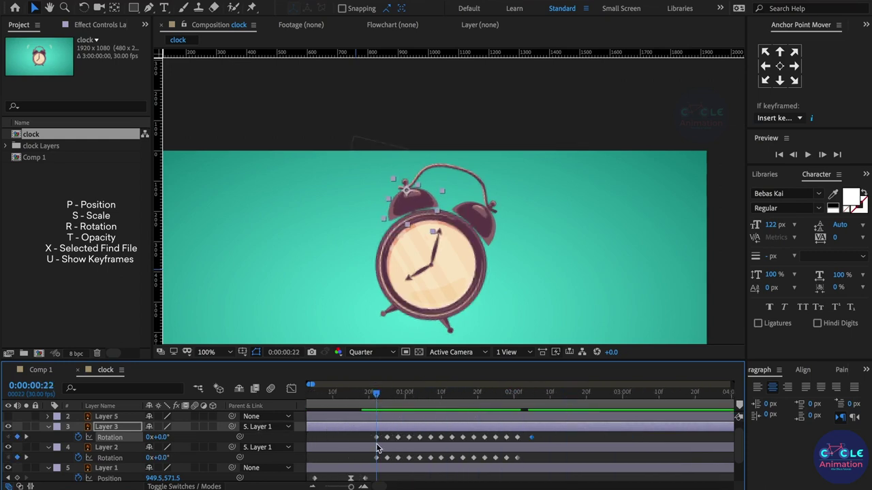
left_click_drag(362, 436, 548, 445)
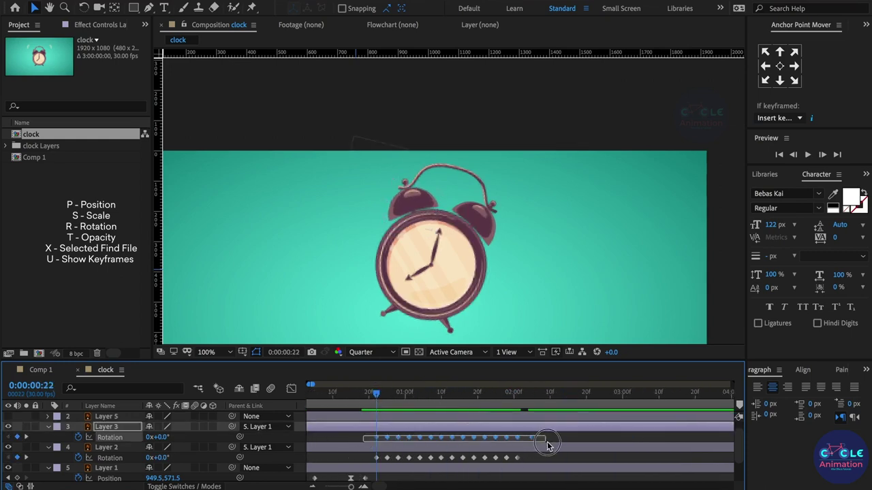
left_click(415, 447)
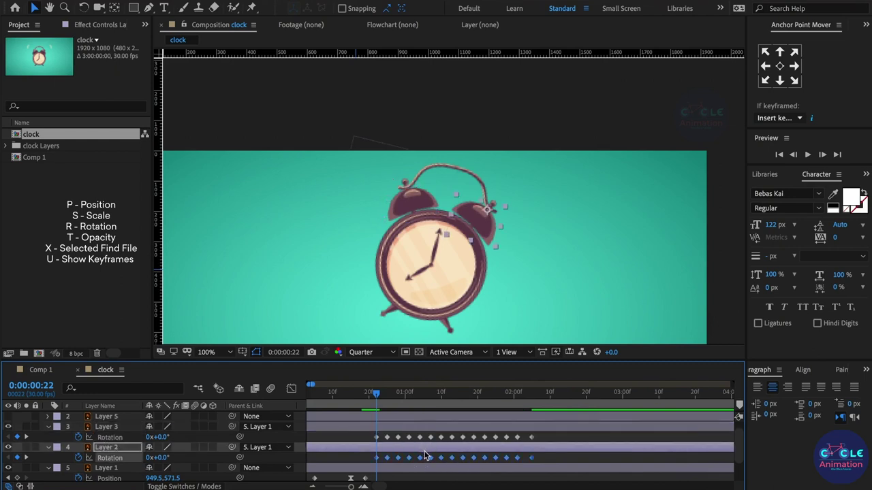
left_click_drag(507, 451, 496, 451)
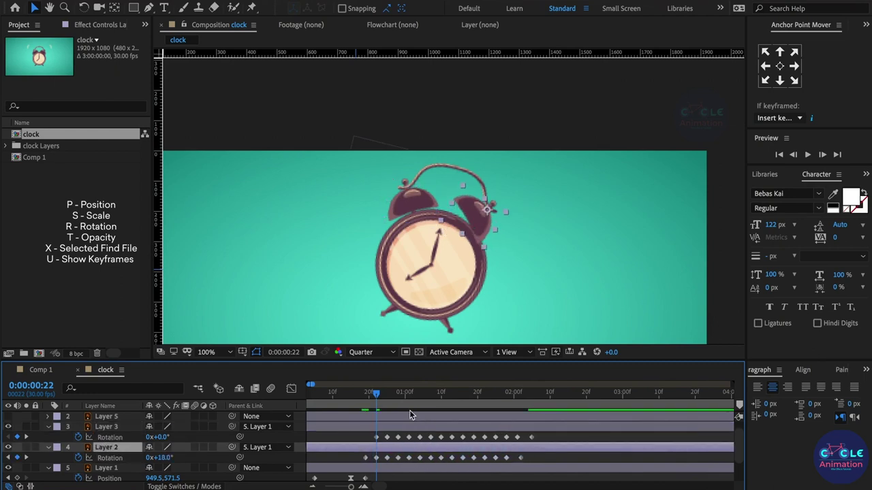
left_click(365, 394)
key("space")
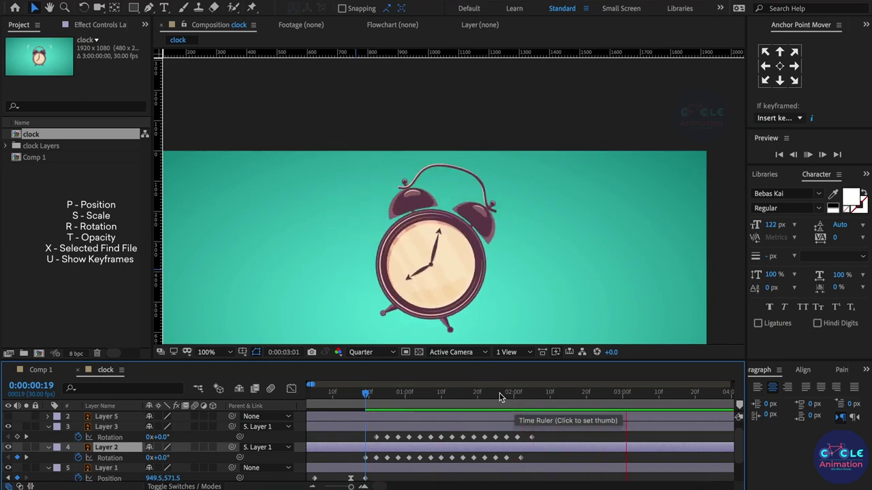
left_click_drag(516, 395, 531, 408)
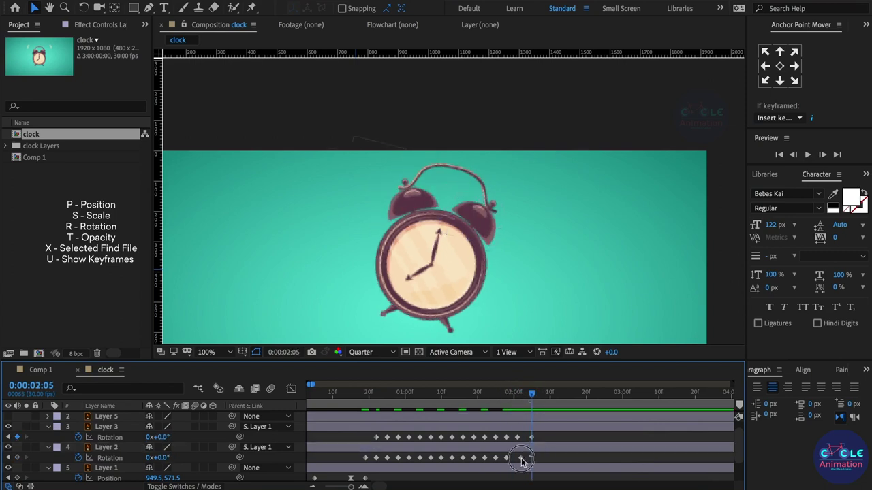
Step: Move the right bell's last keyframe to 2:05, add one at 2:01, and preview to 2:09
left_click_drag(521, 458, 535, 459)
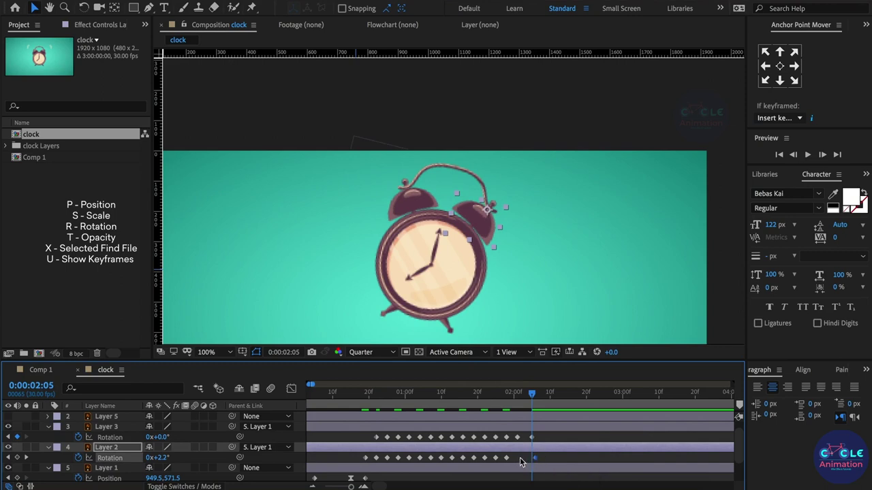
left_click(503, 400)
left_click_drag(503, 399, 518, 474)
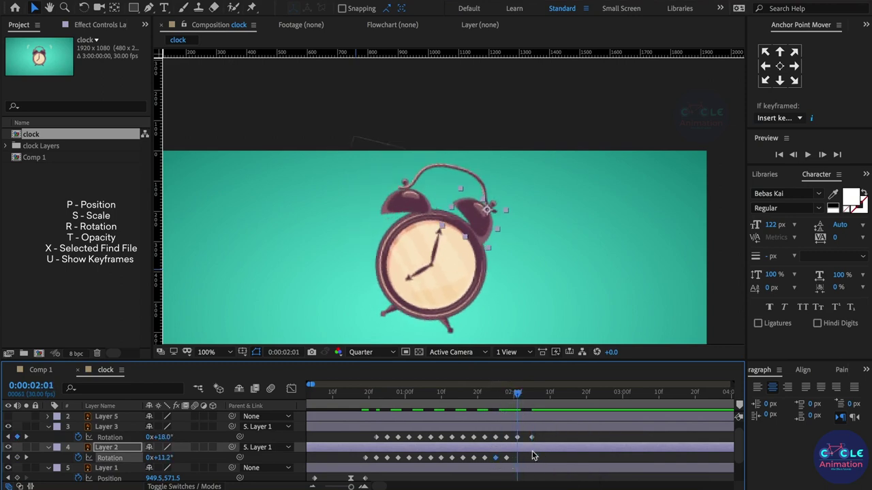
key("ctrl+v")
mouse_move(519, 398)
left_mouse_down()
mouse_move(552, 408)
mouse_move(366, 395)
left_mouse_up()
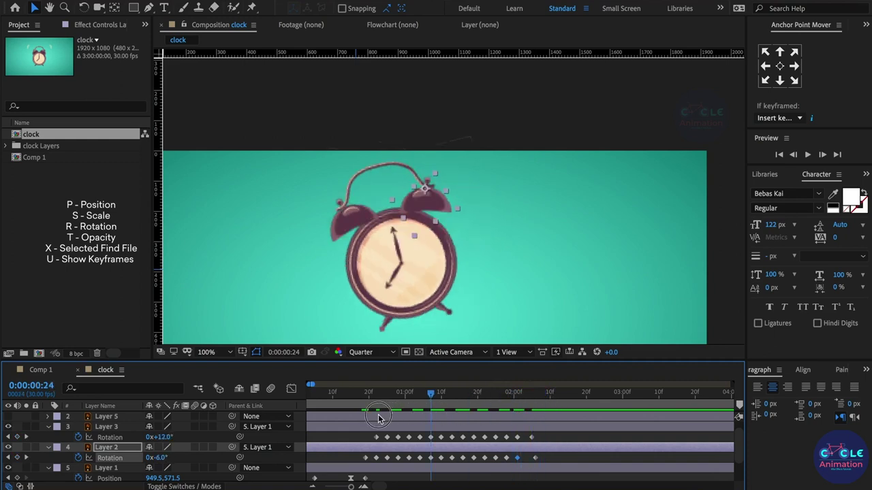
key("space")
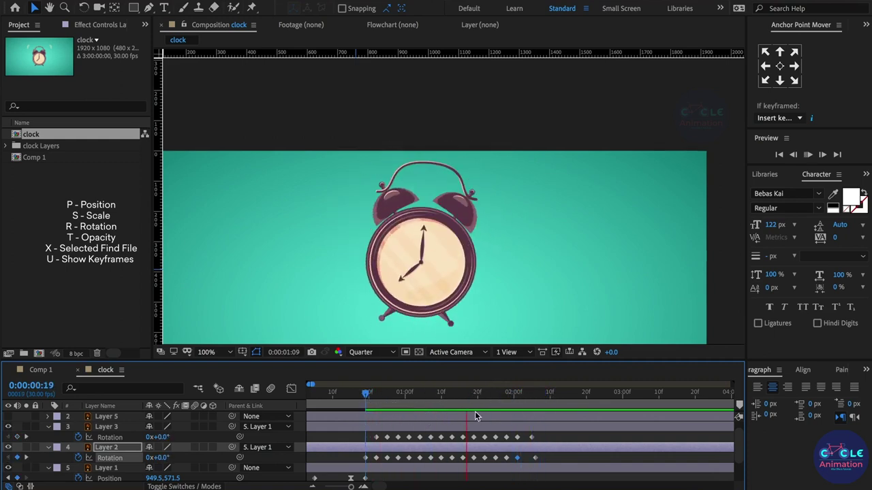
left_click(548, 400)
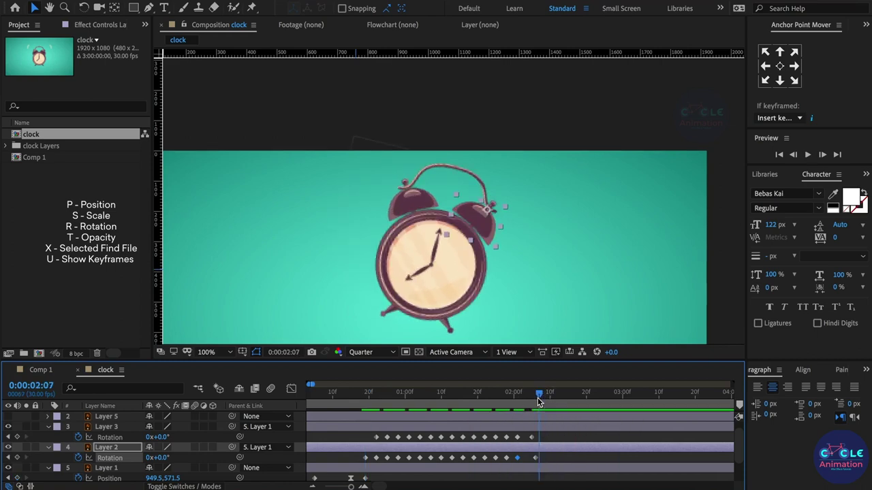
scroll(467, 203, "down", 2)
Step: Trim vibration-line Layers 5 and 6 to start at frame 22 with Alt+[
left_click(376, 394)
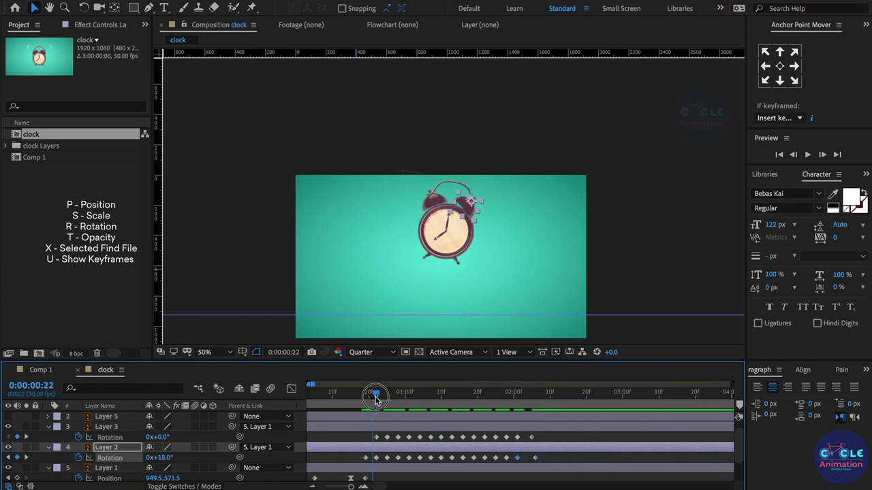
scroll(385, 439, "up", 1)
left_click(385, 427)
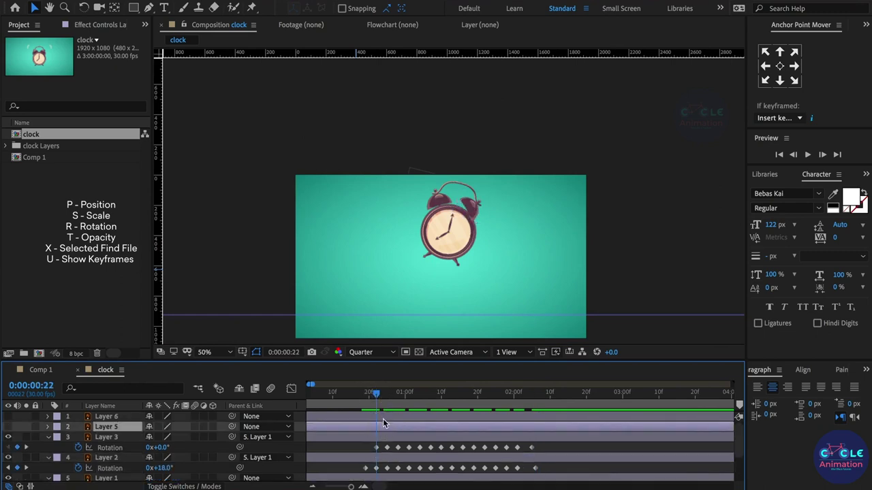
left_click(386, 417, "shift")
key("alt+bracketleft")
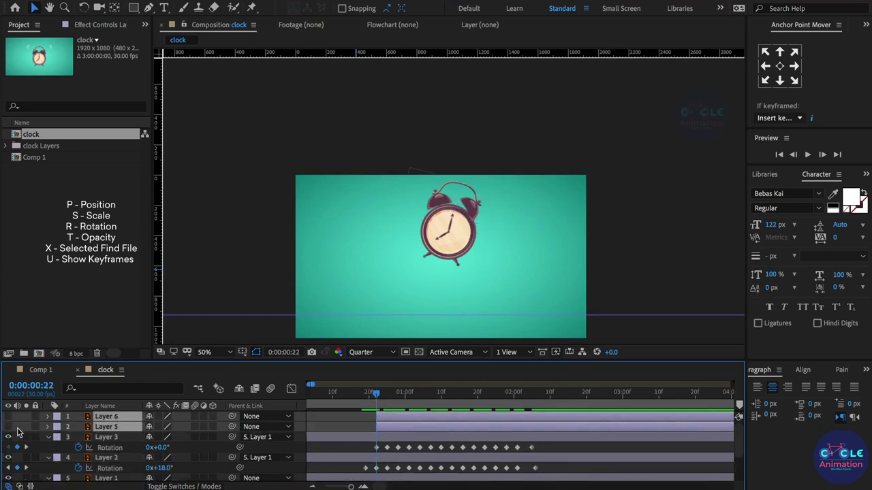
left_click(354, 417)
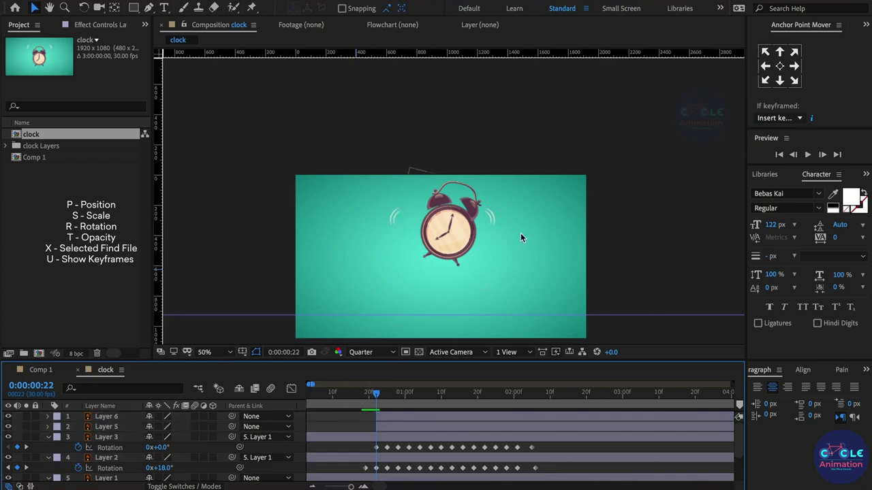
Step: Key Layer 5's Opacity at 100% on 22f, 0% on 23f, and 100% on 24f
left_click(395, 427)
key("equal")
key("equal")
key("equal")
key("t")
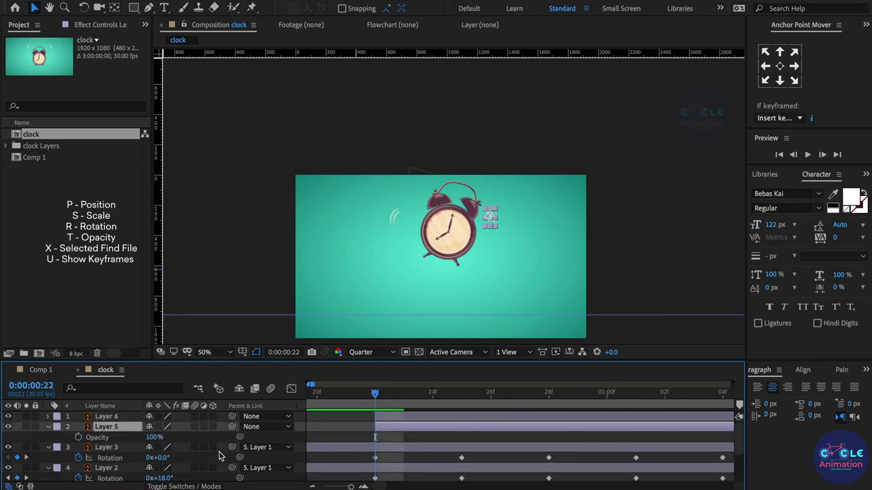
key("alt+shift+t")
left_click(404, 398)
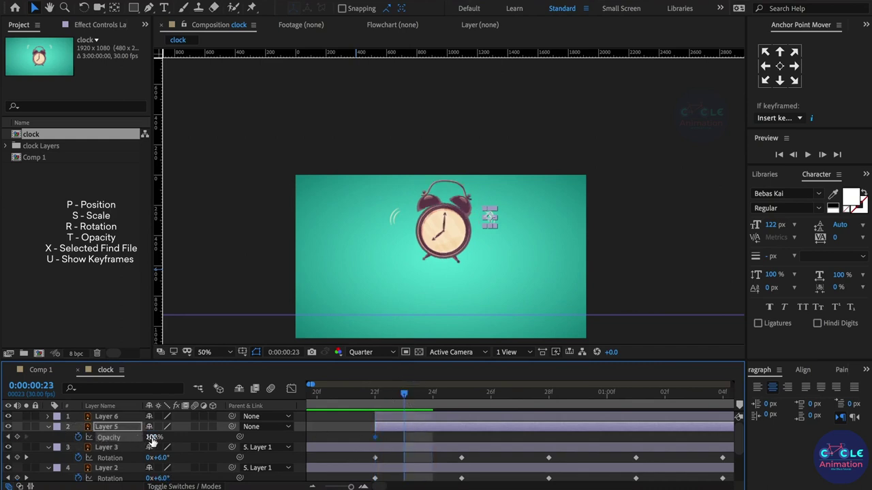
left_click_drag(153, 440, 55, 442)
left_click(434, 392)
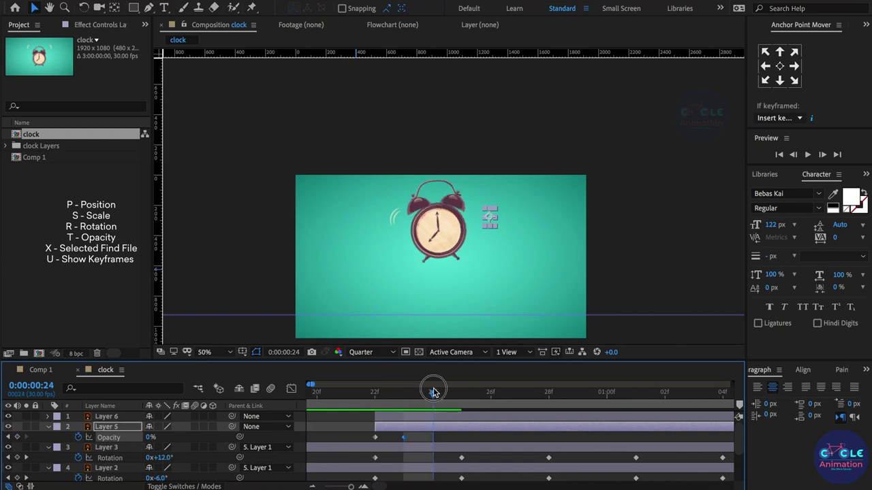
left_click(374, 437)
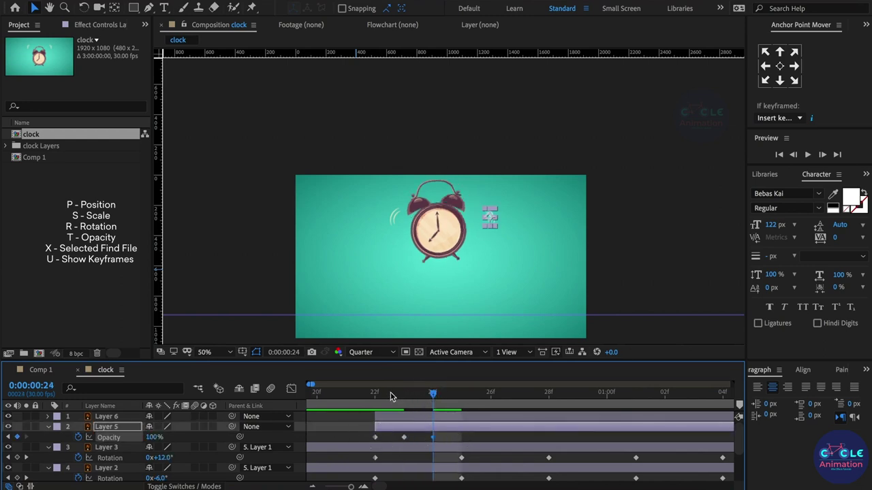
left_click_drag(391, 395, 374, 412)
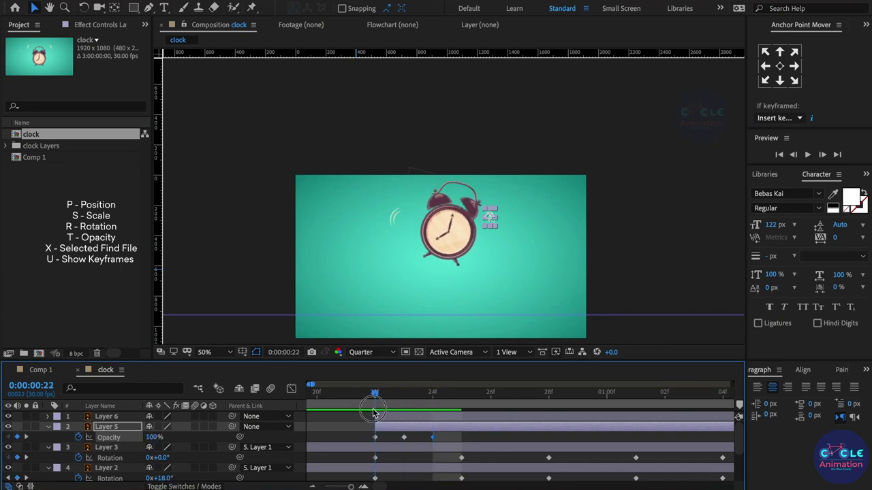
Step: Add a loopOut() expression to Layer 5's Opacity
left_click(79, 438, "alt")
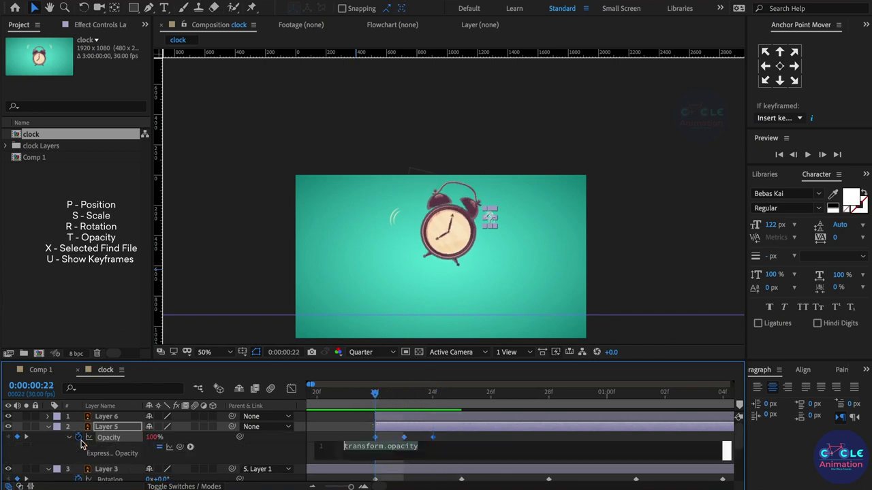
type("loop")
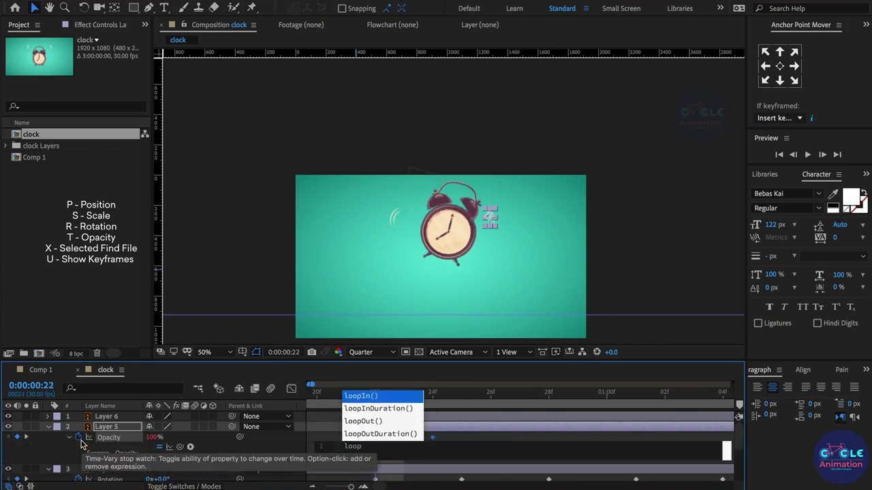
key("Down")
key("Down")
key("Return")
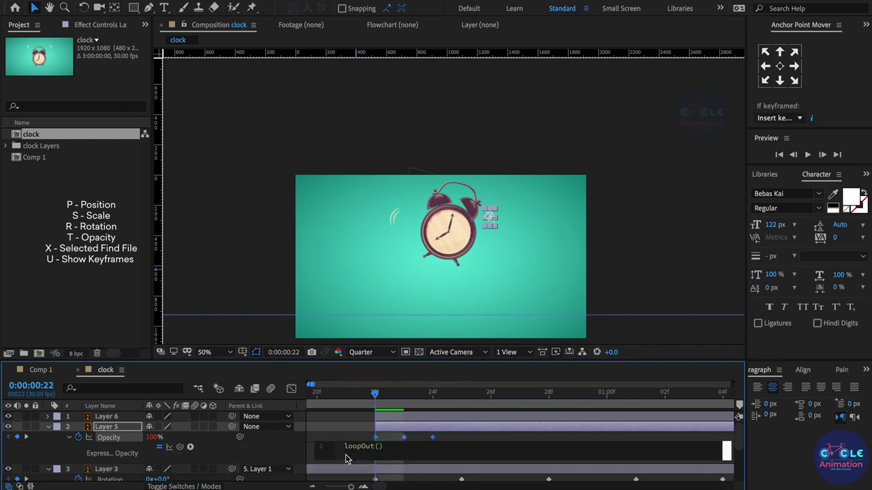
left_click(383, 429)
Step: Paste Layer 5's Opacity keyframes and loopOut() expression onto Layer 6, then scrub to check
left_click(397, 419)
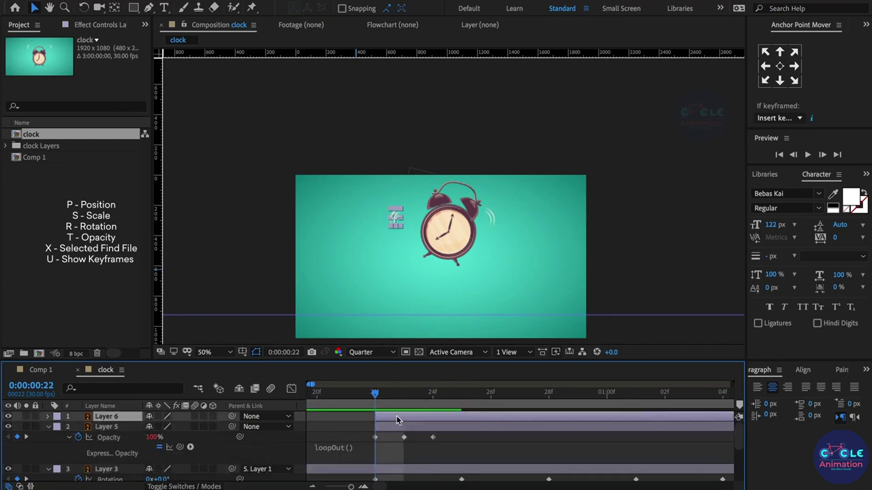
key("t")
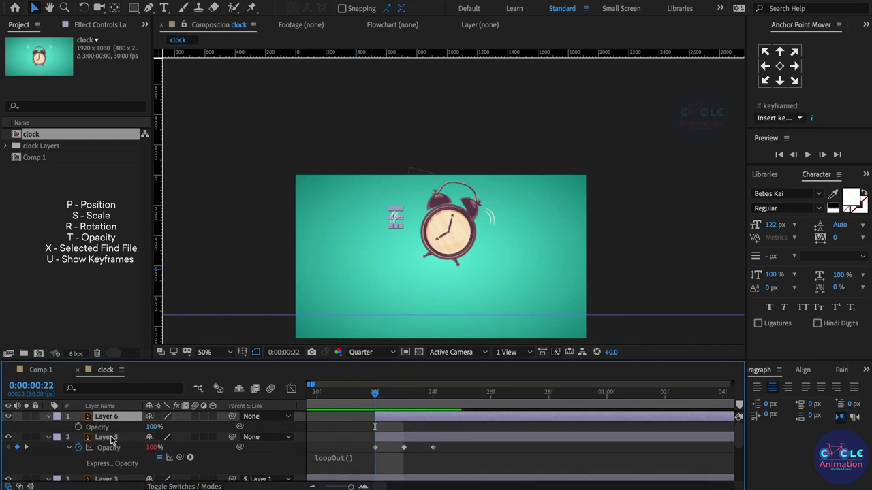
left_click(78, 427, "alt")
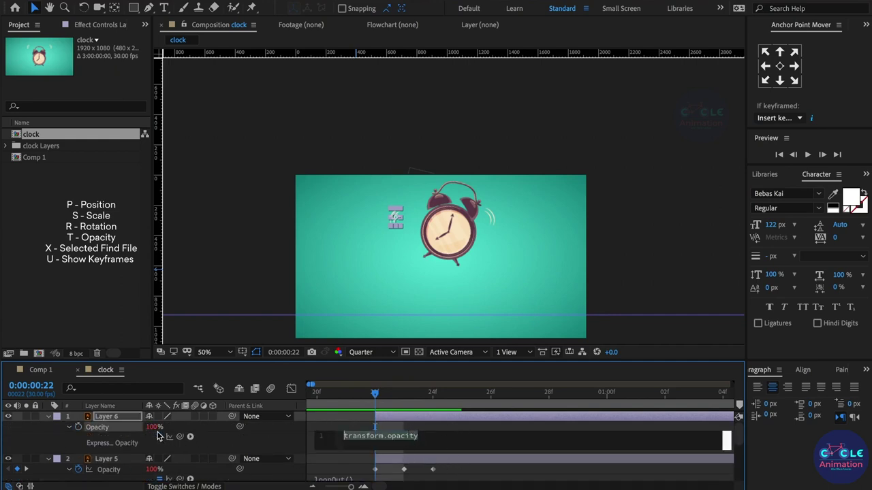
left_click(112, 472)
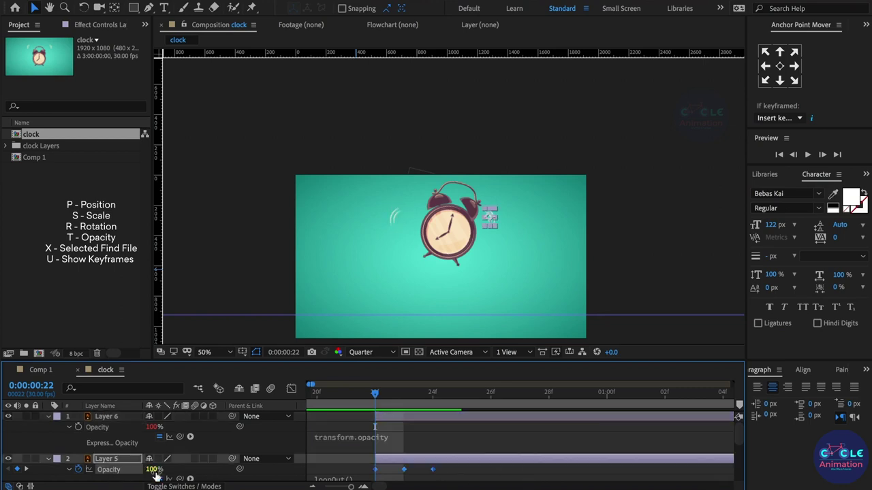
left_click(99, 427)
key("ctrl+v")
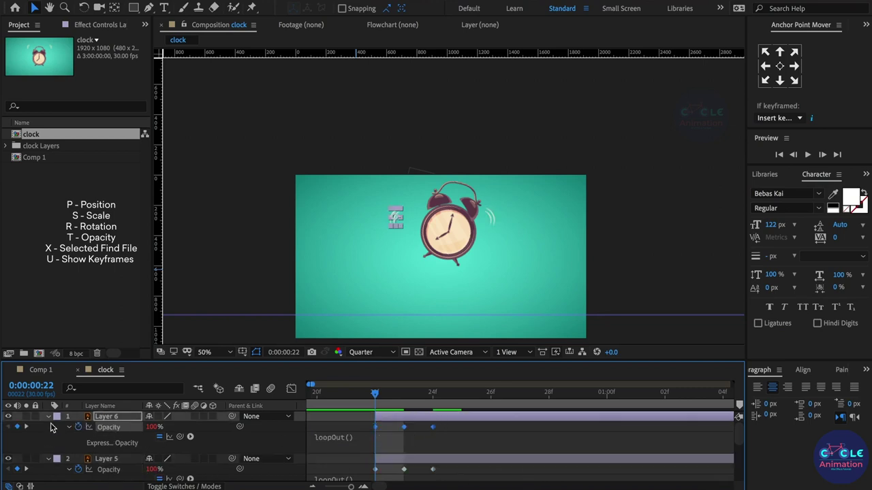
left_click(48, 417)
left_click_drag(390, 394, 473, 410)
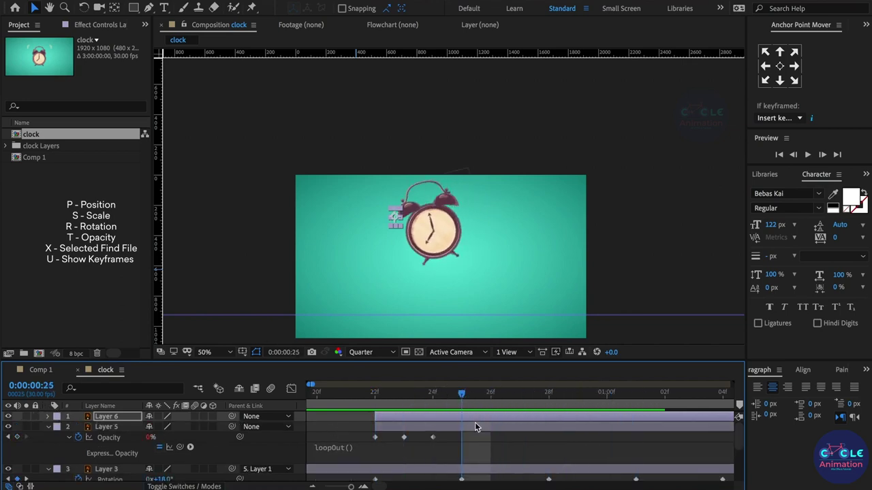
Step: Adjust the arc at frame 22 and re-commit Layer 5's loopOut() expression
left_click_drag(391, 216, 377, 209)
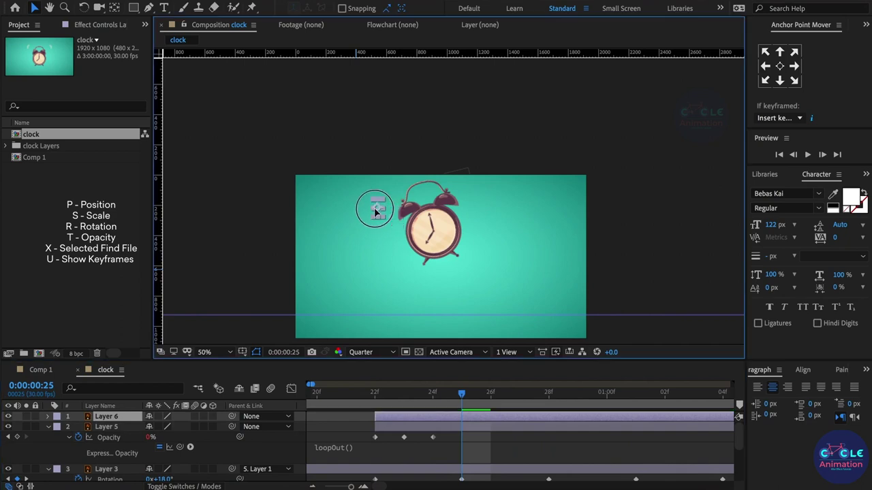
left_click(374, 393)
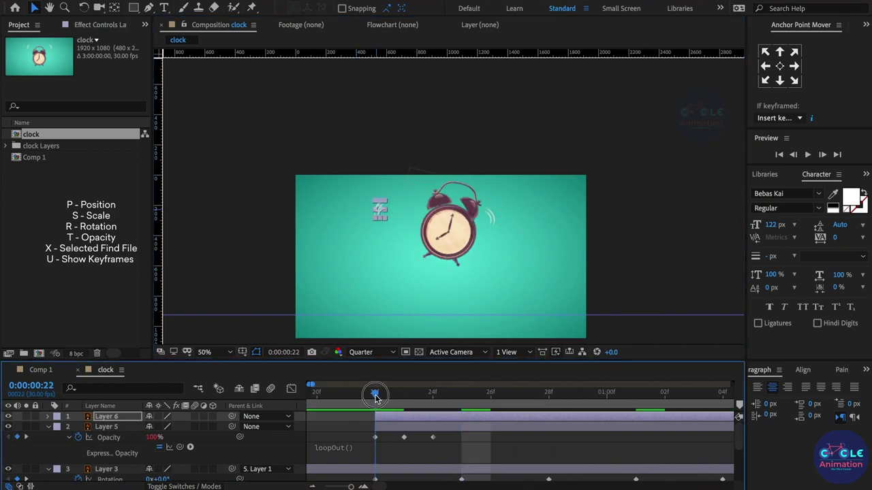
left_click_drag(492, 220, 499, 208)
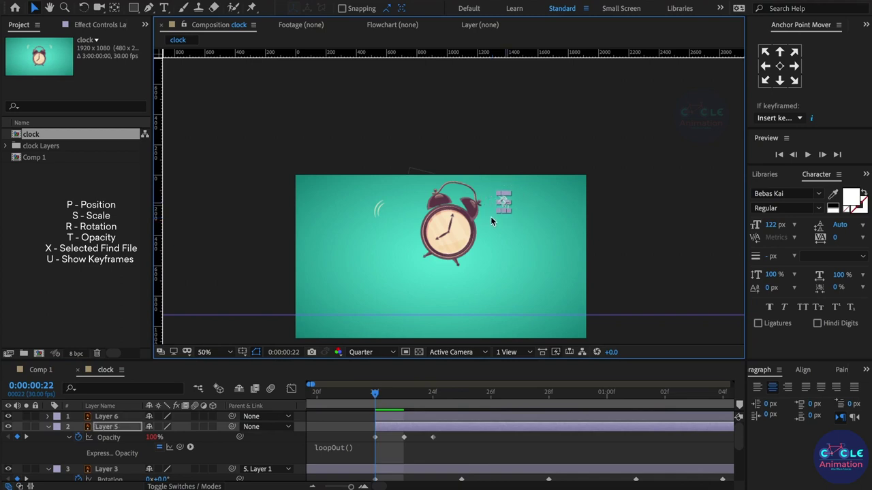
scroll(491, 216, "down", 2)
left_click(457, 450)
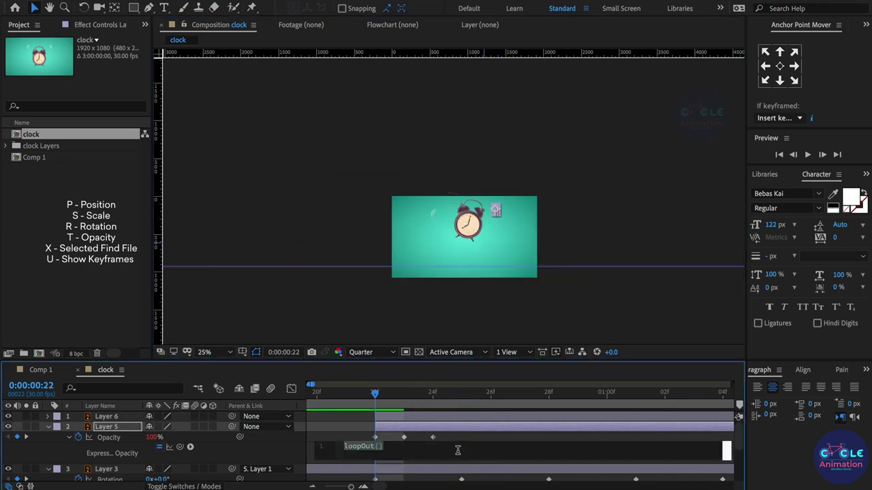
left_click(496, 316)
Step: Preview the looping vibration lines on Layers 5 and 6
left_click(497, 227)
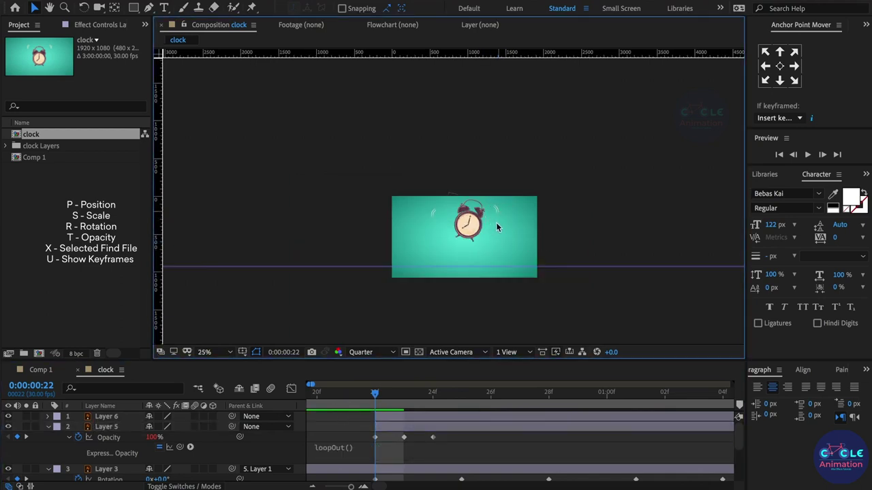
left_click(420, 417)
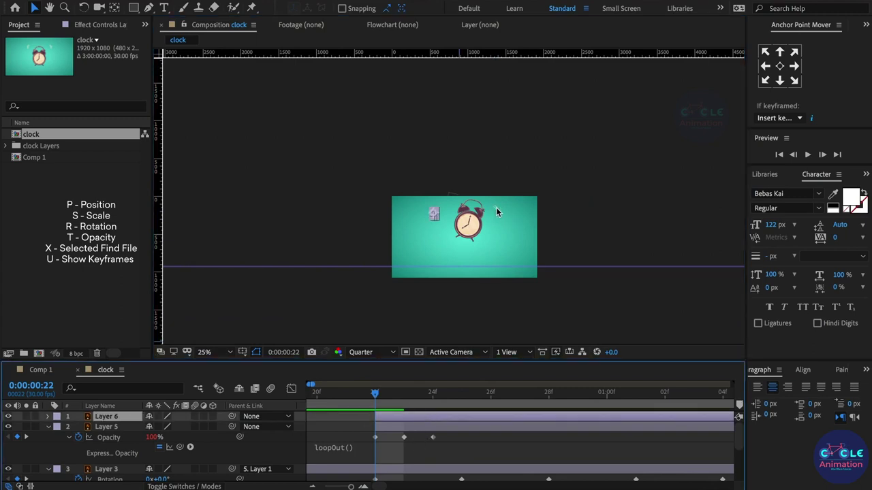
left_click(438, 428)
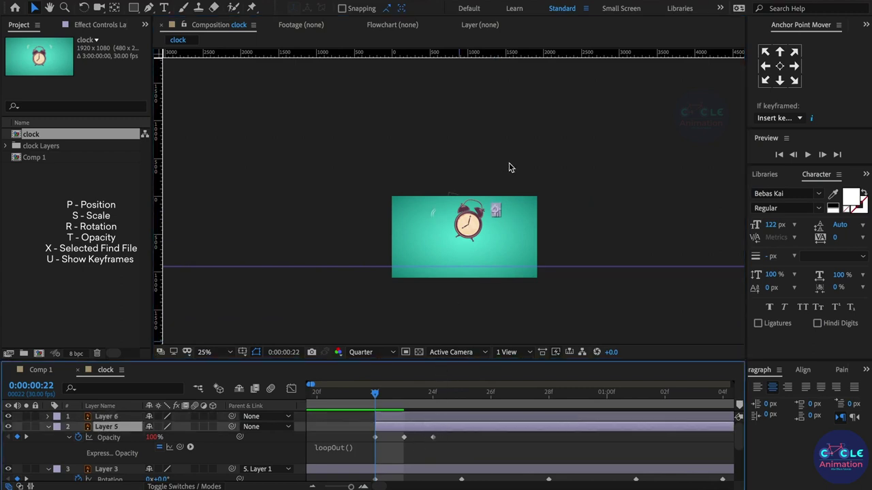
left_click(497, 214)
key("space")
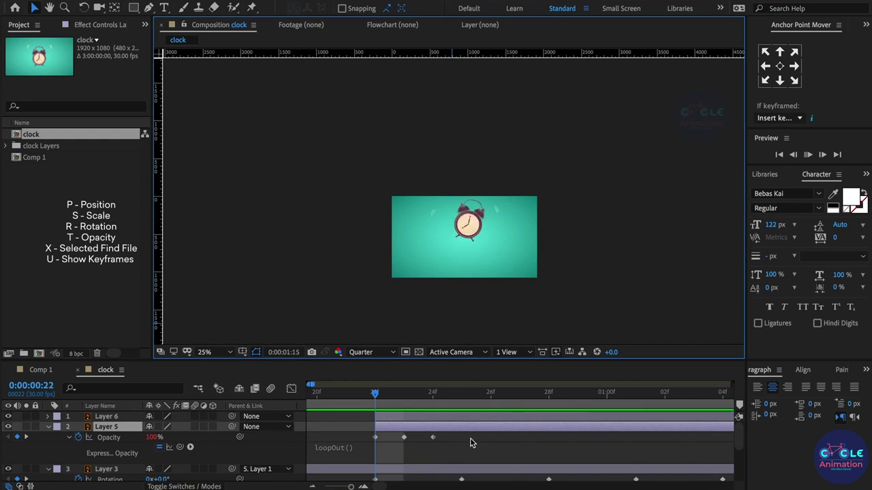
scroll(475, 445, "down", 5)
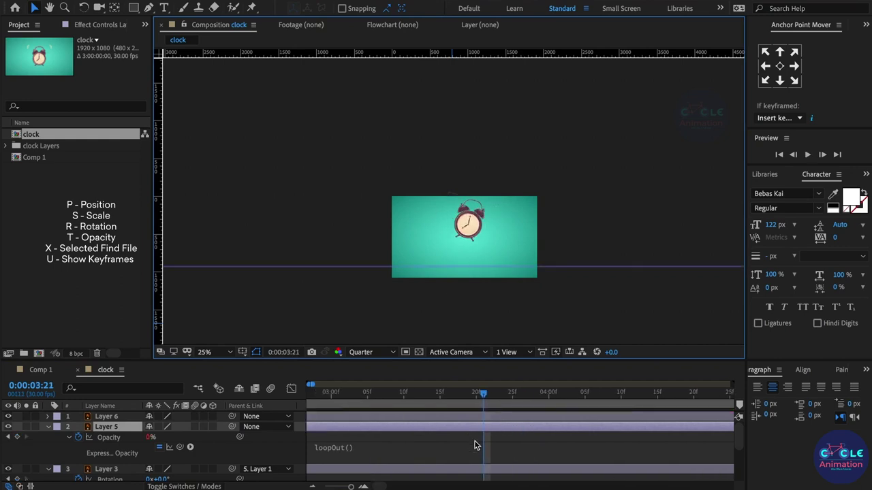
left_click(467, 429)
Step: Place Layer 6's arc left of the clock, mirroring Layer 5, and scrub to check
scroll(468, 215, "up", 2)
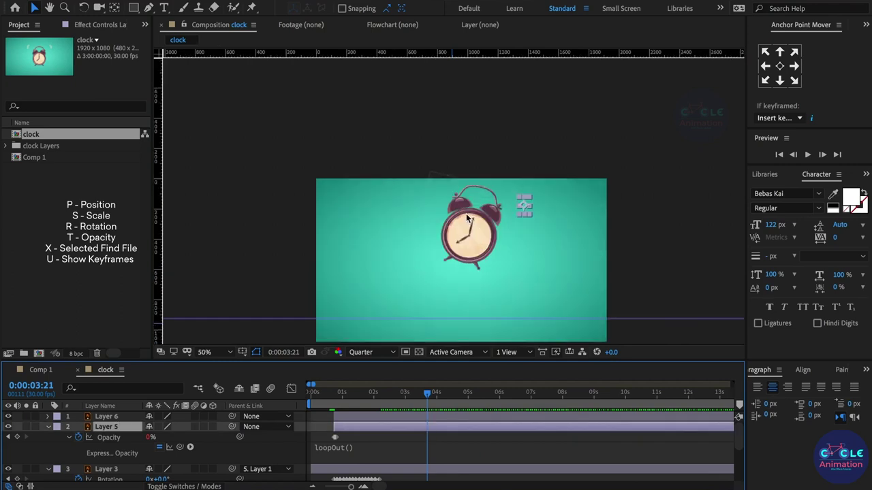
left_click(439, 417)
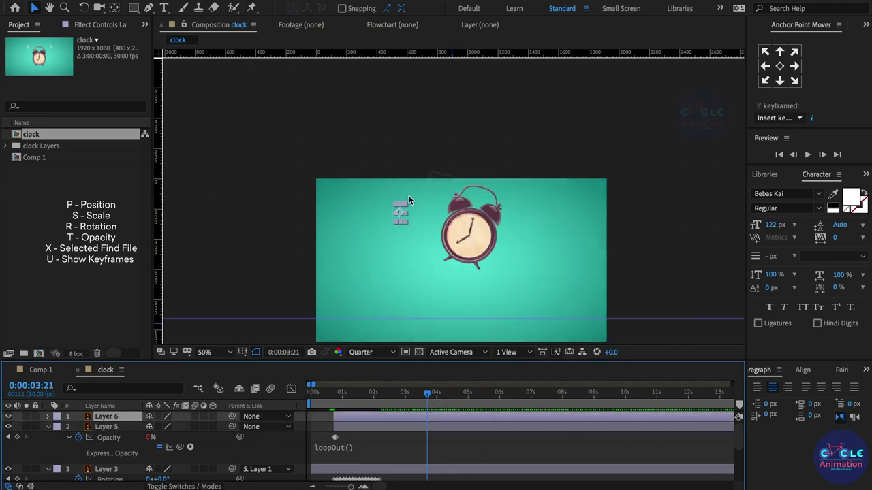
left_click_drag(399, 213, 410, 209)
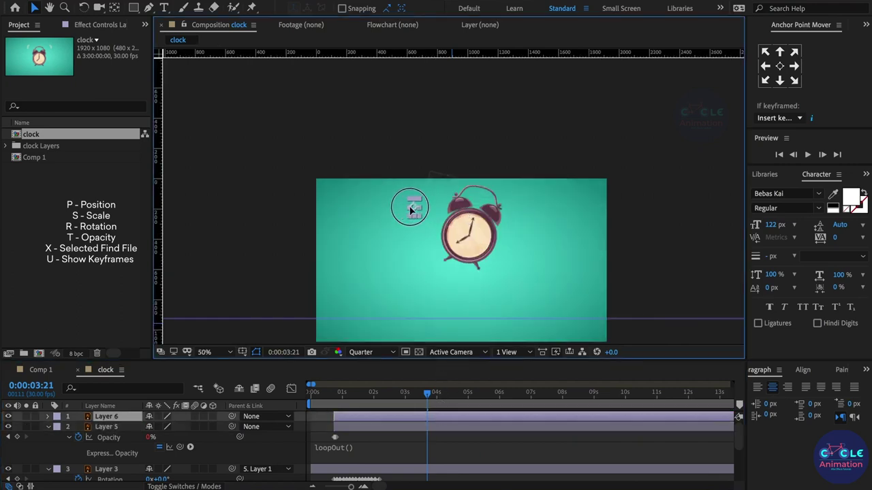
mouse_move(427, 394)
left_mouse_down()
mouse_move(354, 380)
mouse_move(366, 382)
left_mouse_up()
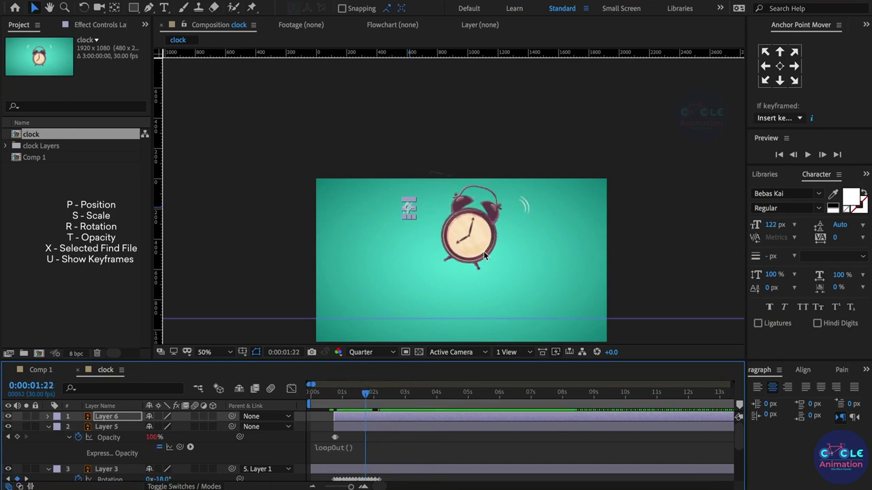
left_click(523, 206)
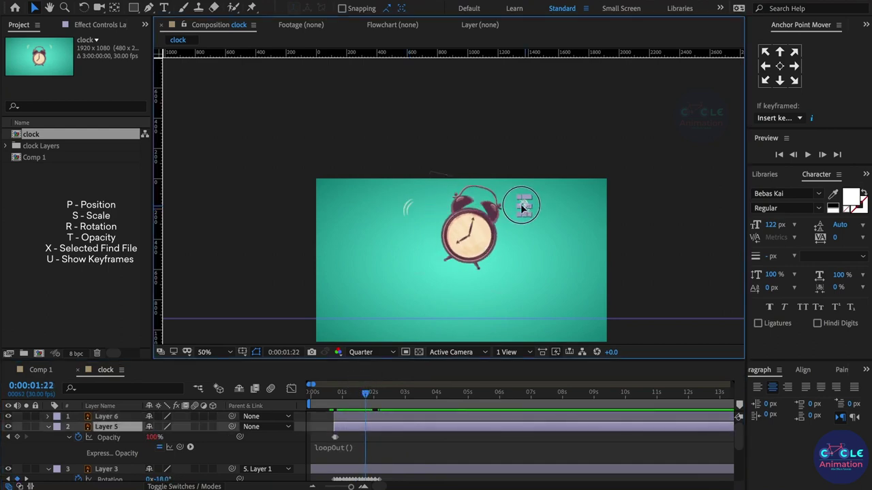
scroll(454, 421, "down", 2, "alt")
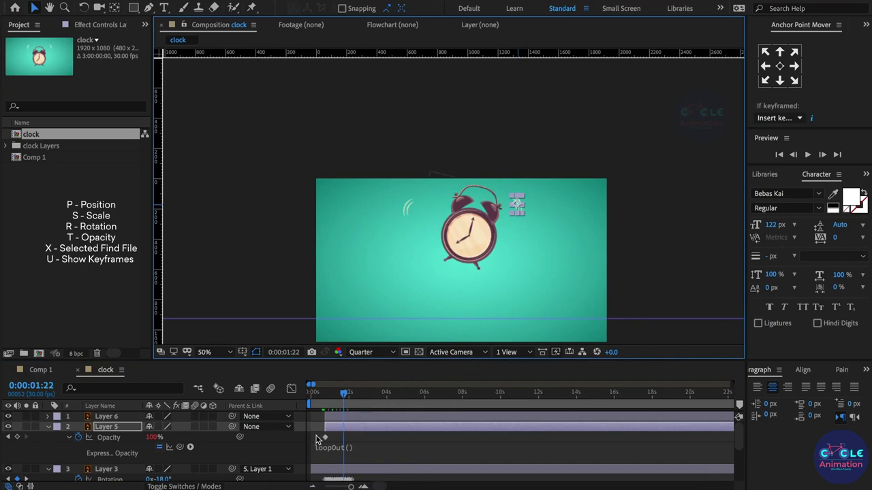
Step: Collapse Layer 5, show Layers 3 and 2 Rotation keyframes, and preview from frame 20
left_click(48, 427)
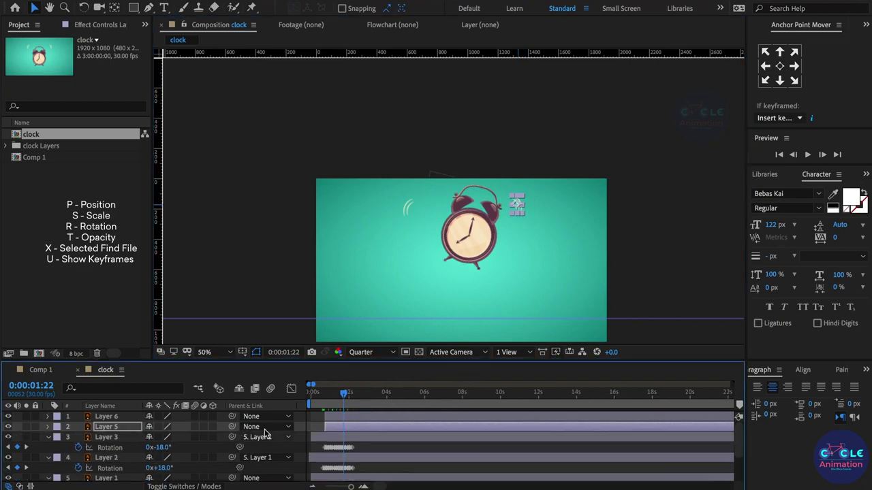
key("=")
left_click(361, 408)
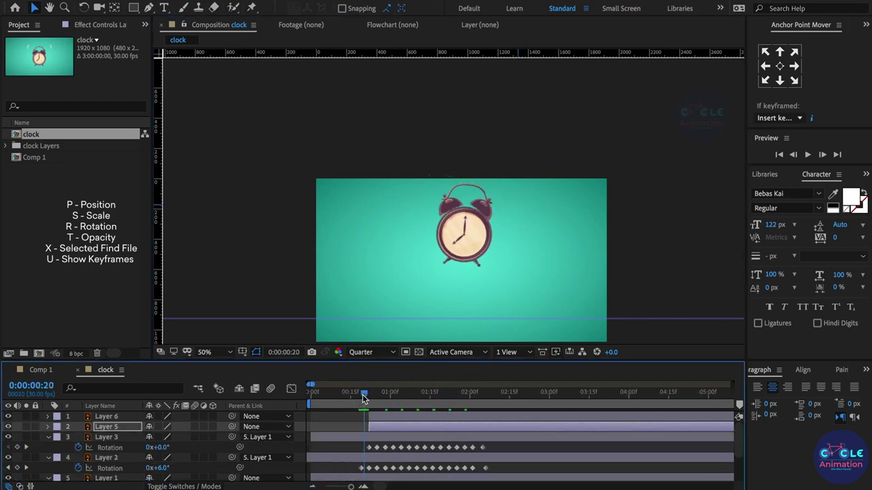
key("space")
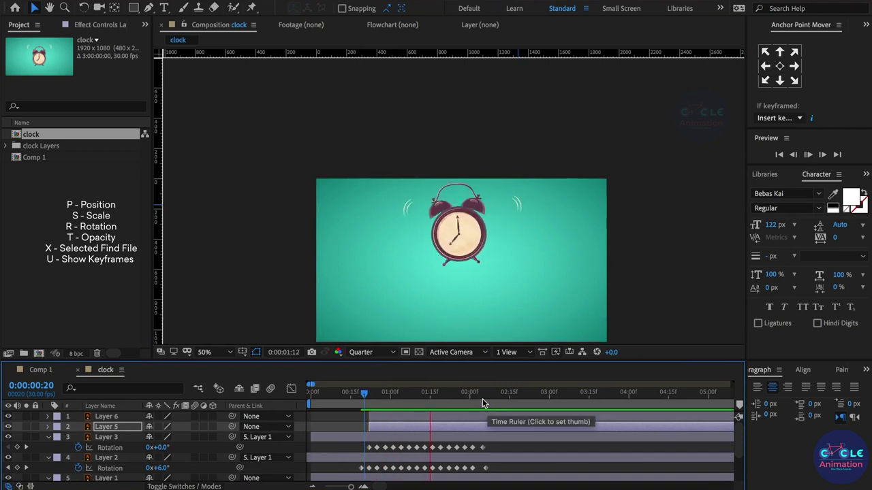
left_click(480, 398)
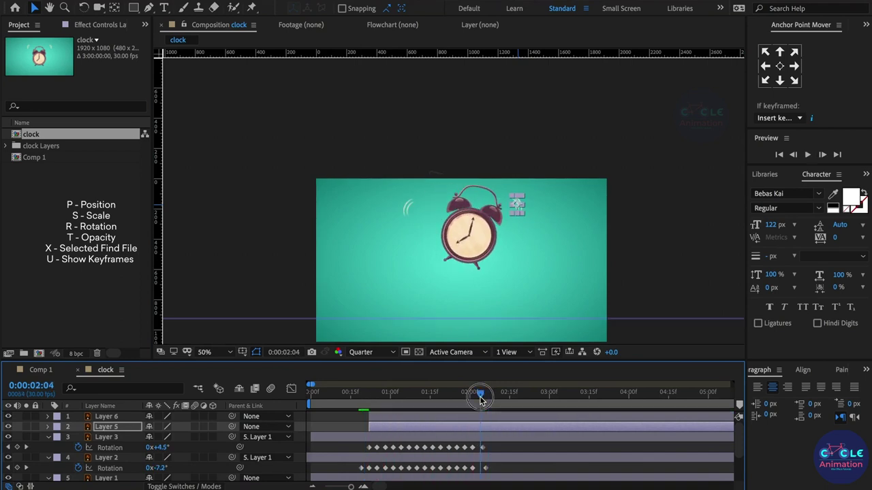
scroll(481, 401, "down", 2)
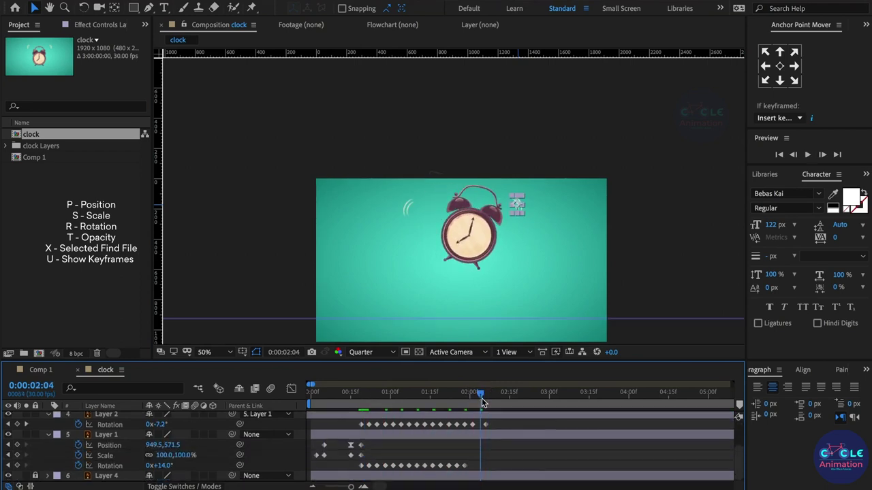
Step: Add a Position keyframe on the clock body at 0:01:28
left_click(477, 246)
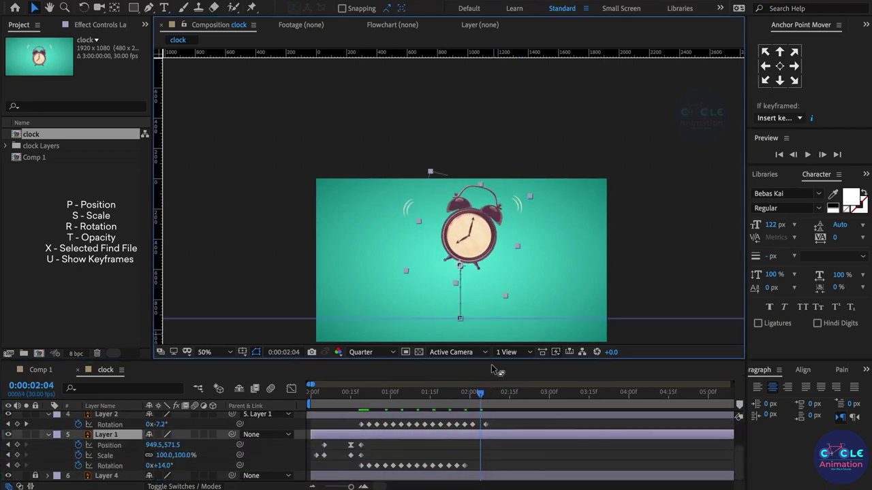
left_click(466, 399)
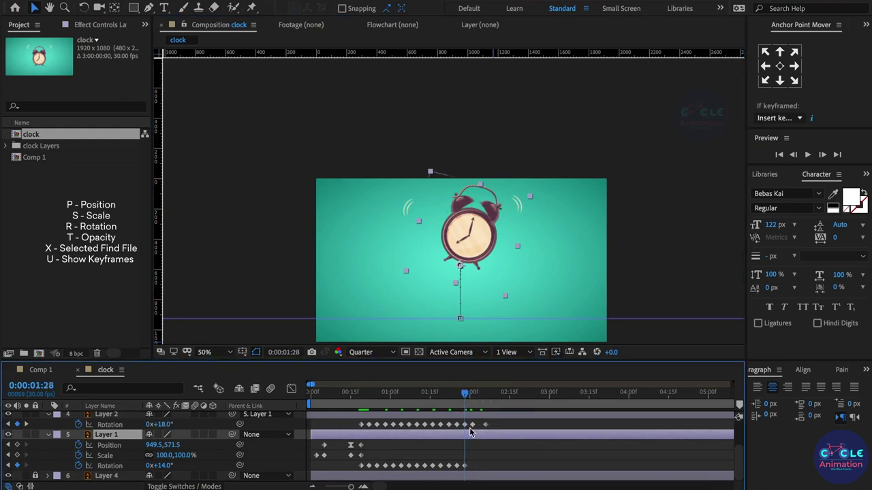
left_click(17, 445)
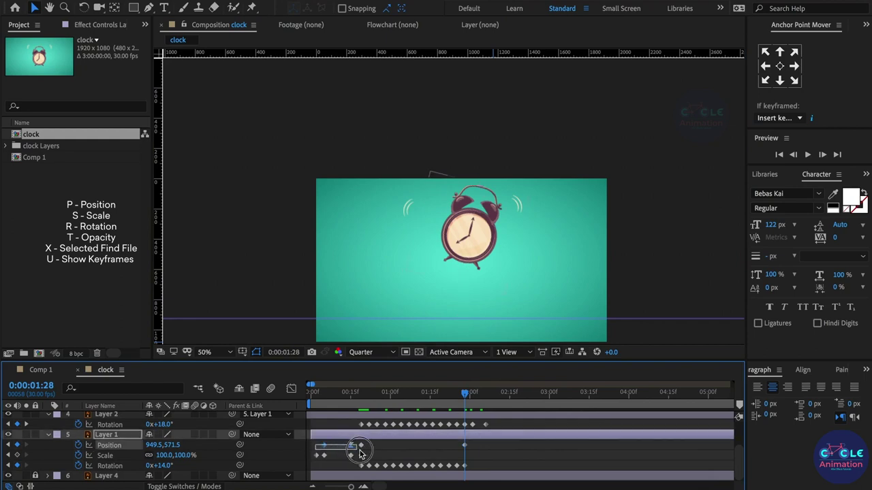
left_click_drag(316, 451, 380, 449)
mouse_move(465, 445)
left_mouse_down()
mouse_move(492, 445)
mouse_move(466, 445)
left_mouse_up()
left_click_drag(466, 396, 475, 403)
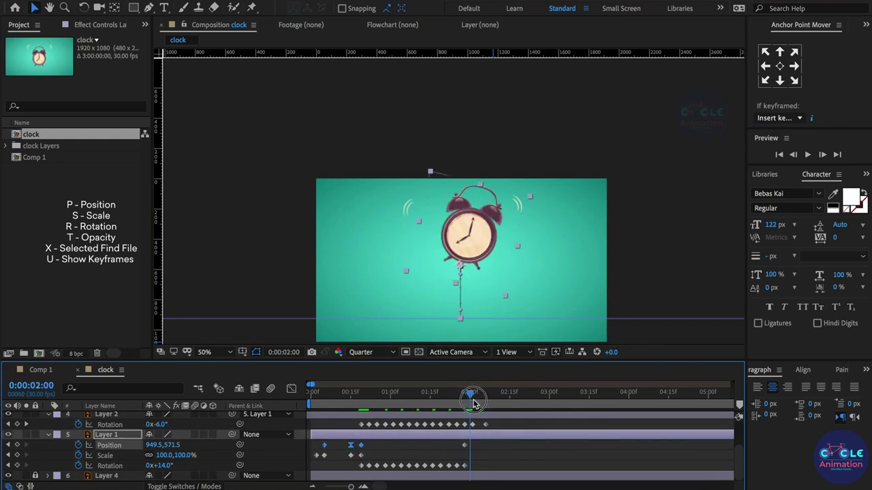
left_click(327, 450)
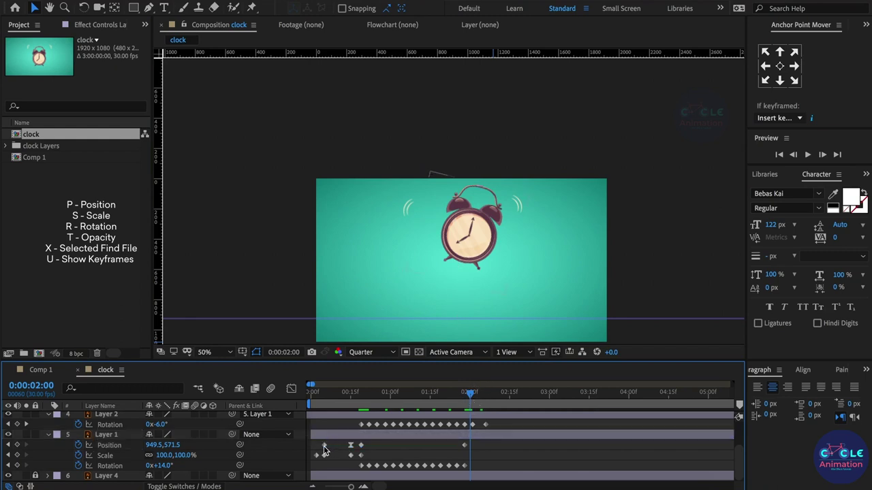
left_click(324, 446)
Step: Key the clock back at ground level (949.5, 921.5) and shift that keyframe slightly later
key("ctrl+c")
key("ctrl+v")
key("equal")
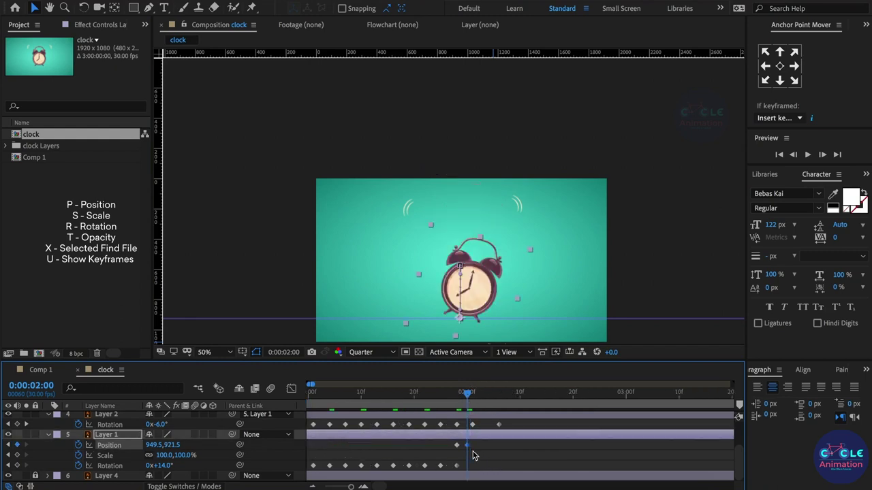
left_click_drag(467, 447, 482, 446)
key("j")
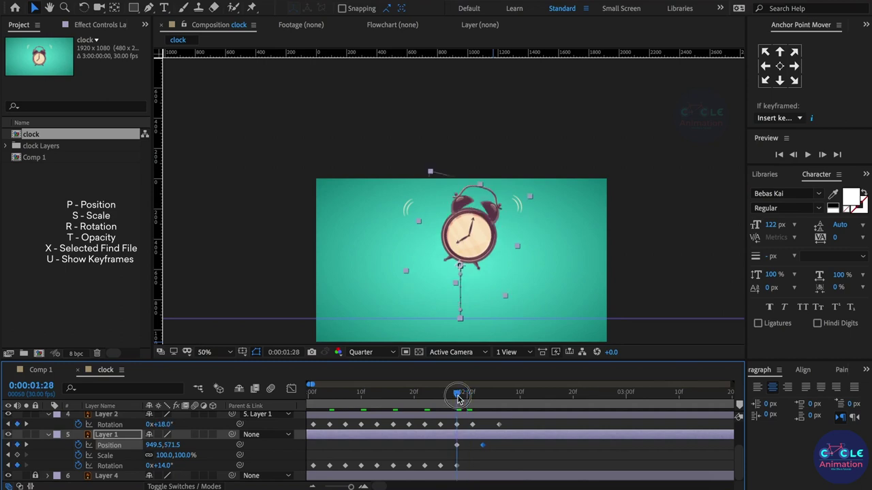
key("minus")
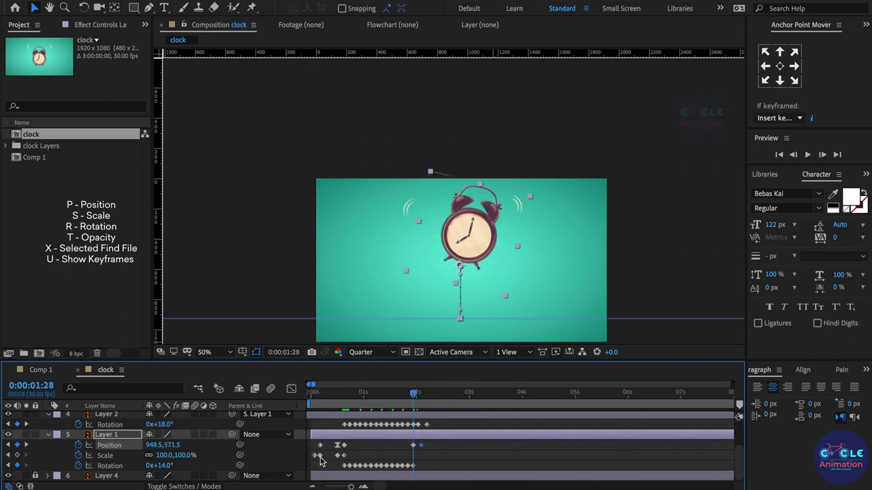
key("equal")
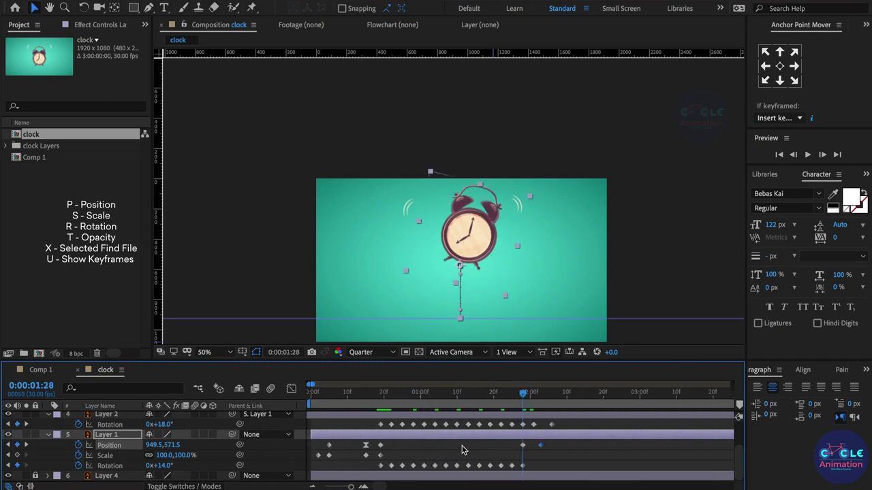
Step: At 2:03, key the clock's Rotation to 0° so it lands upright
left_click(318, 455)
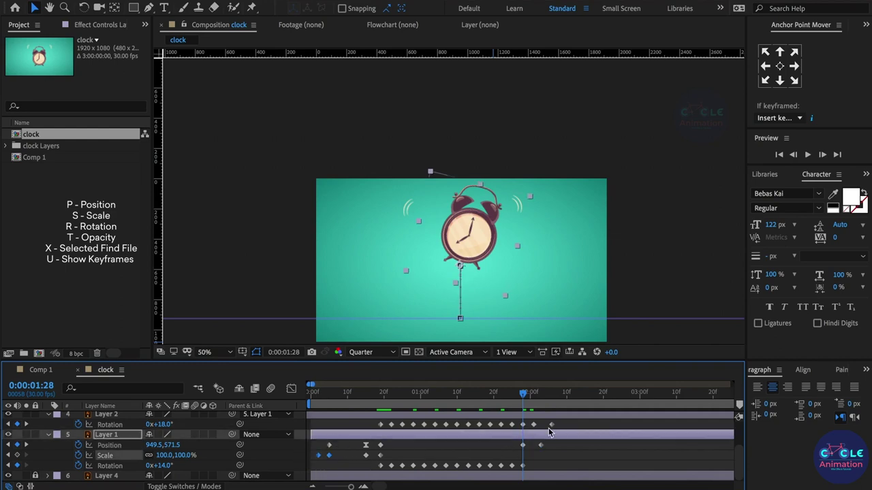
left_click_drag(529, 400, 541, 407)
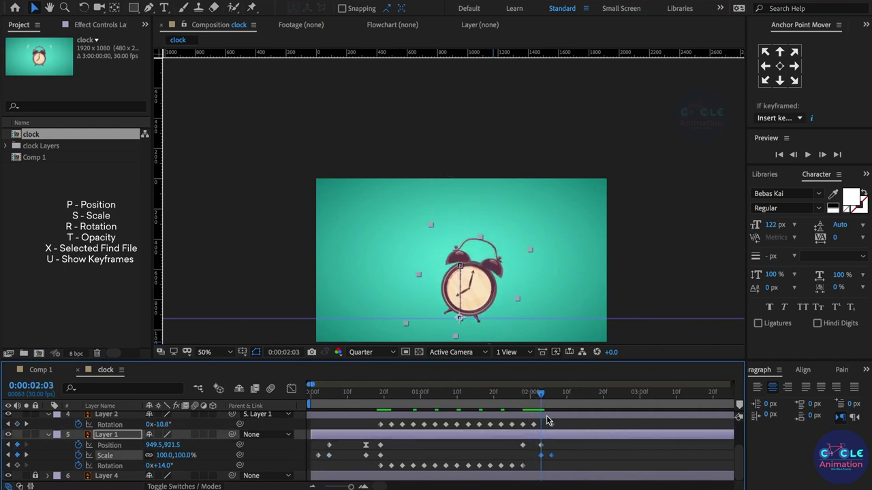
left_click(164, 465)
type("0")
key("Return")
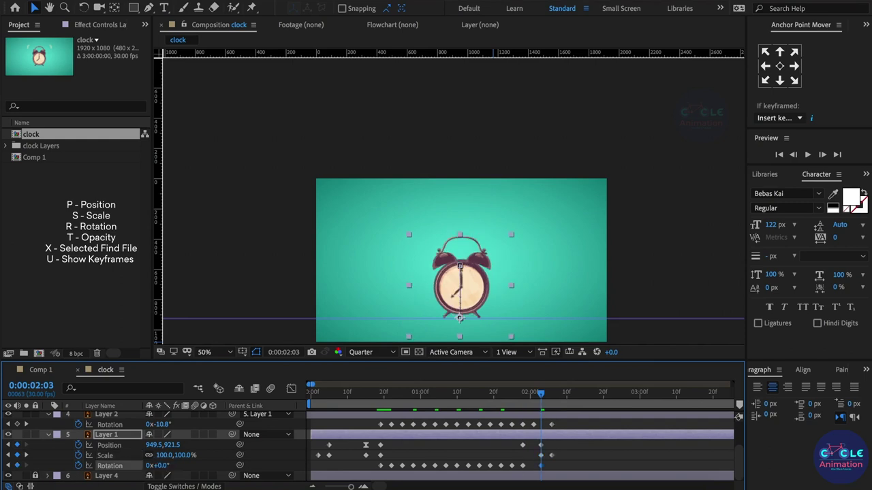
Step: Paste the squash Scale keyframes at 2:11 (103.2% stretch, 100% by 2:15) and preview
left_click_drag(548, 402, 570, 403)
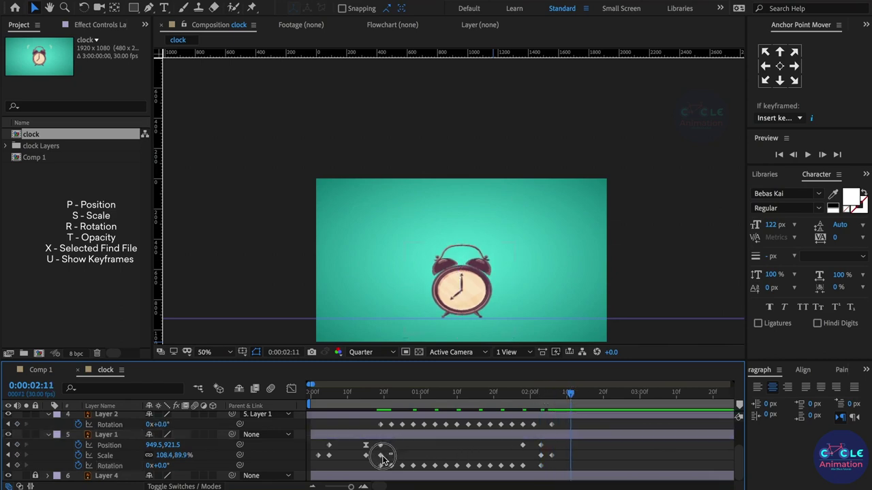
left_click_drag(386, 464, 368, 452)
key("ctrl+v")
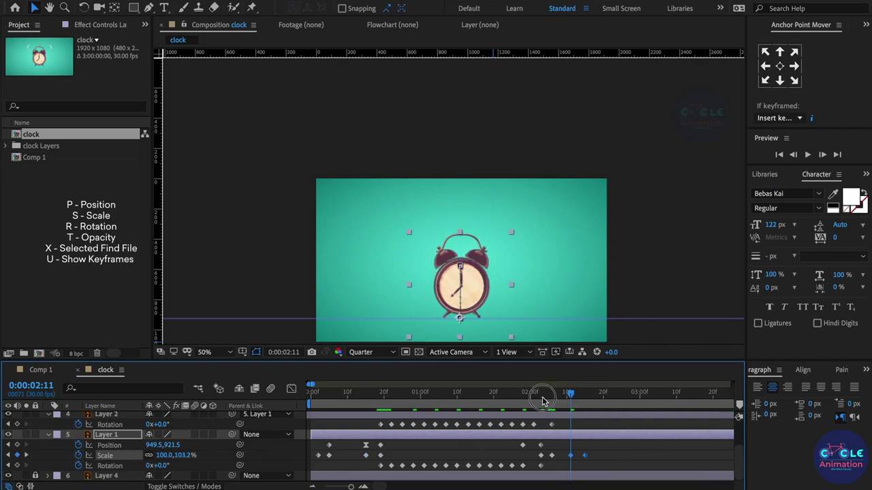
mouse_move(570, 402)
left_mouse_down()
mouse_move(596, 403)
mouse_move(585, 409)
left_mouse_up()
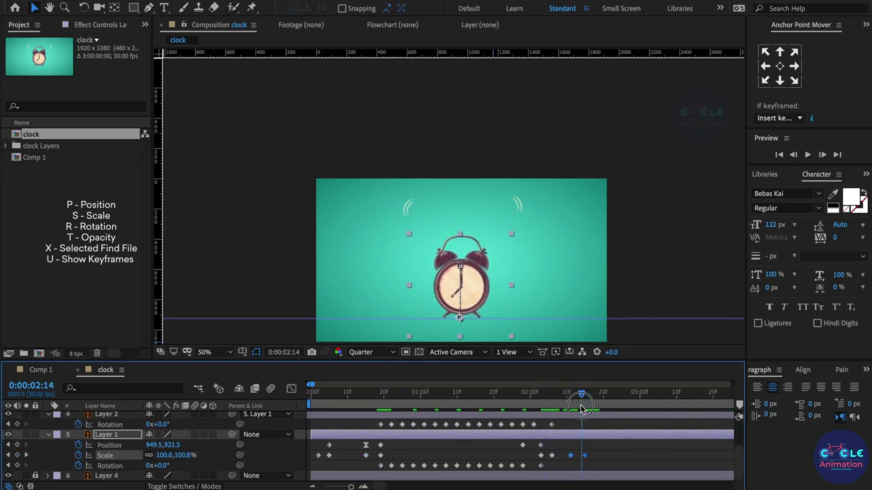
left_click(604, 457)
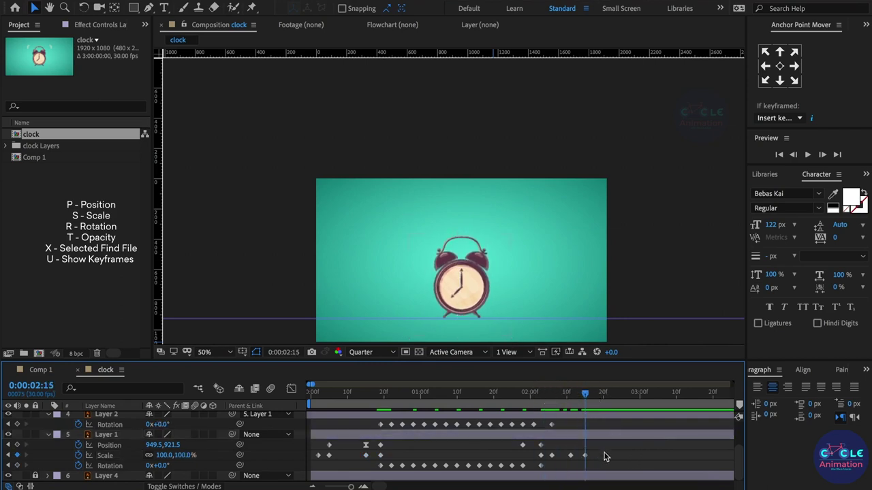
key("space")
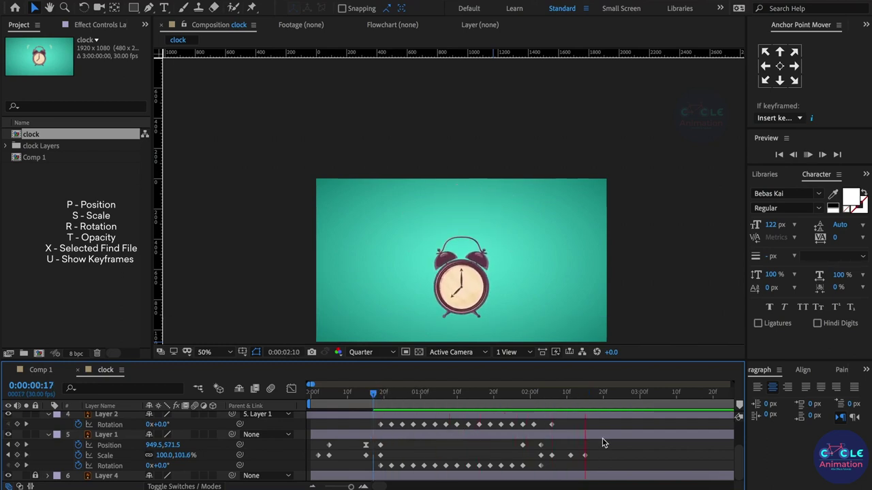
left_click_drag(386, 394, 380, 396)
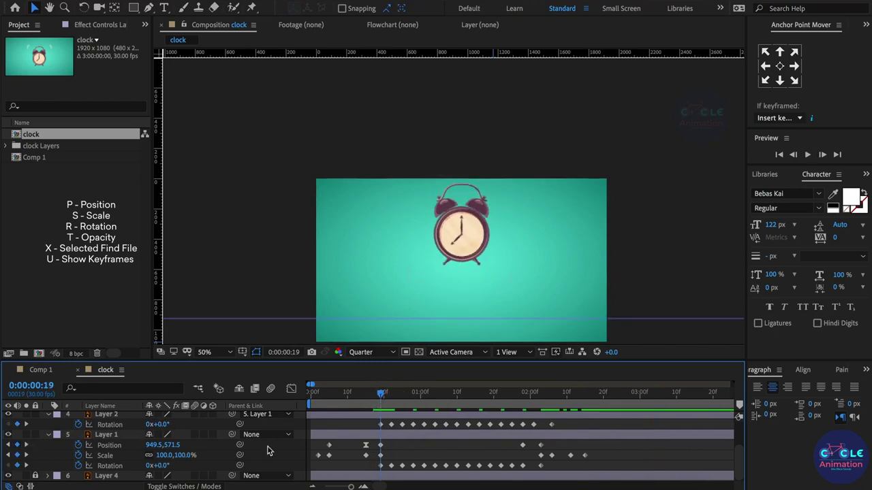
Step: At frame 22, nudge the clock right to add a shake Position keyframe
scroll(386, 444, "up", 2)
key("Page_Down")
key("Page_Down")
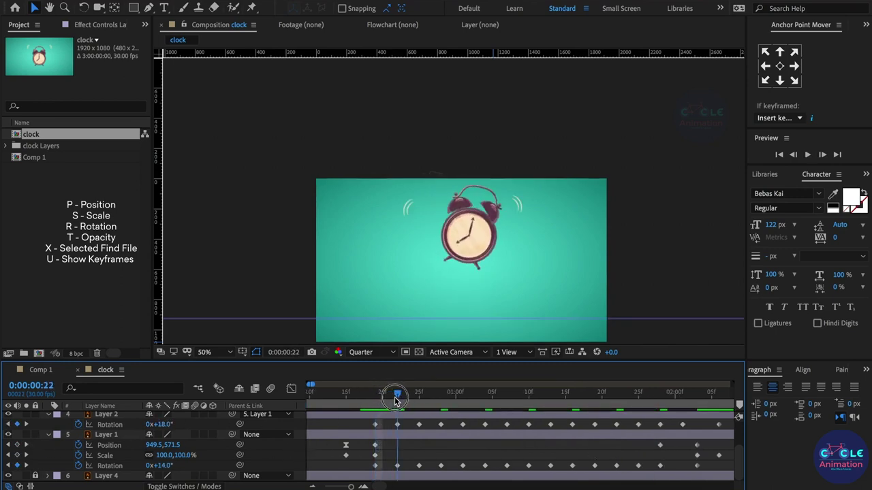
key("Page_Down")
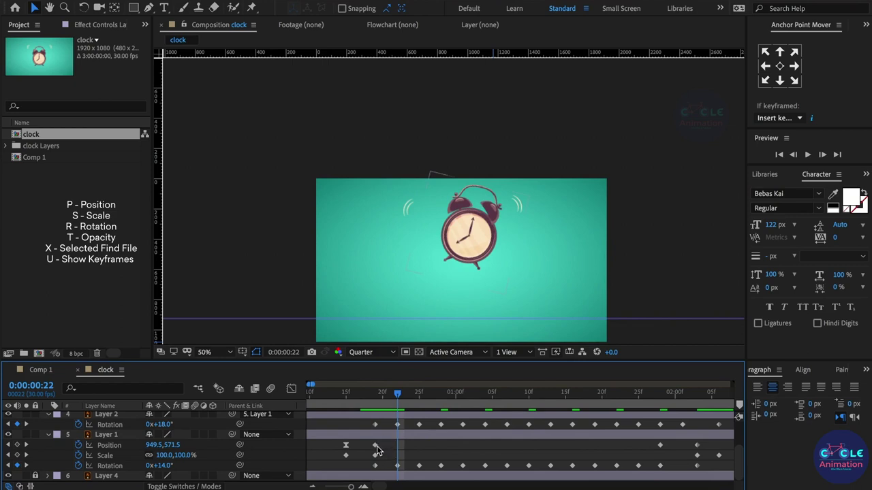
left_click(375, 446)
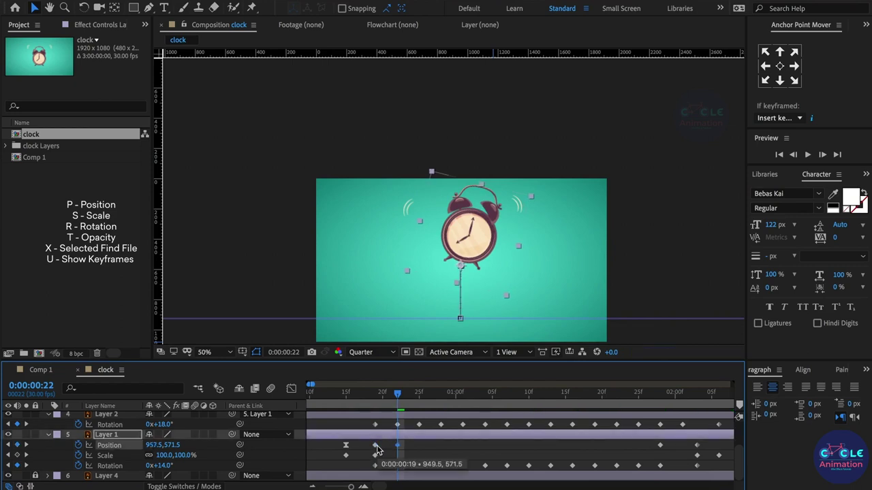
key("shift+Right")
key("shift+Right")
key("Right")
key("Right")
key("Right")
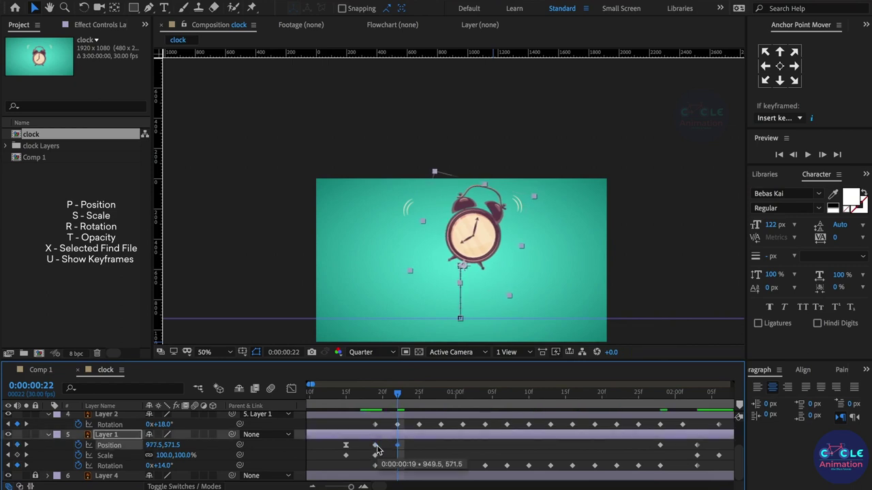
scroll(455, 308, "up", 3)
scroll(485, 291, "up", 3)
scroll(485, 291, "down", 6)
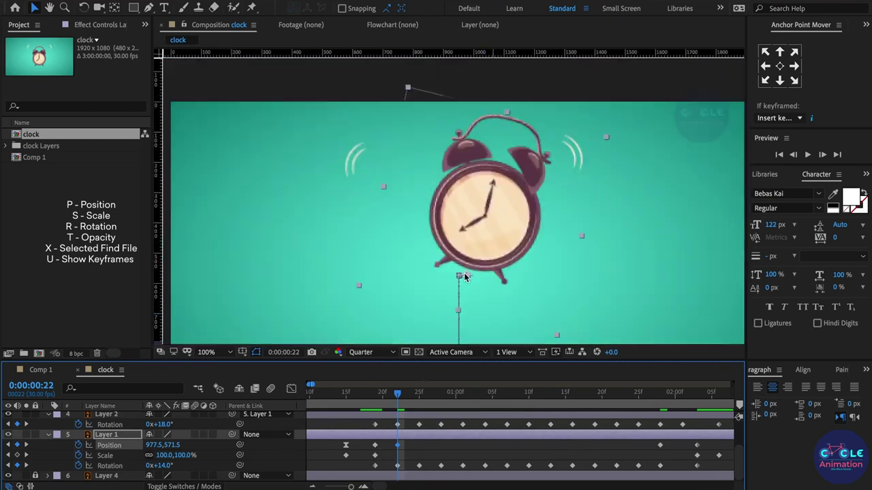
Step: At frame 25, nudge the clock left for the opposite shake keyframe
left_click(422, 400)
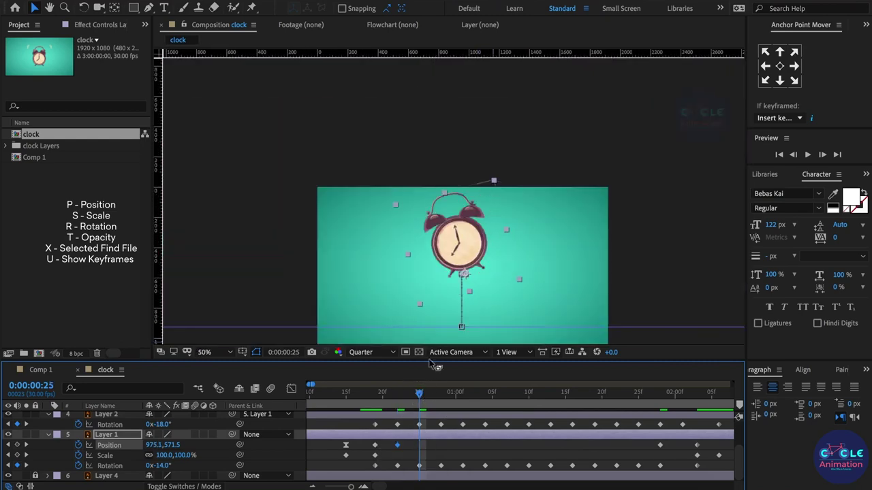
scroll(466, 271, "up", 4)
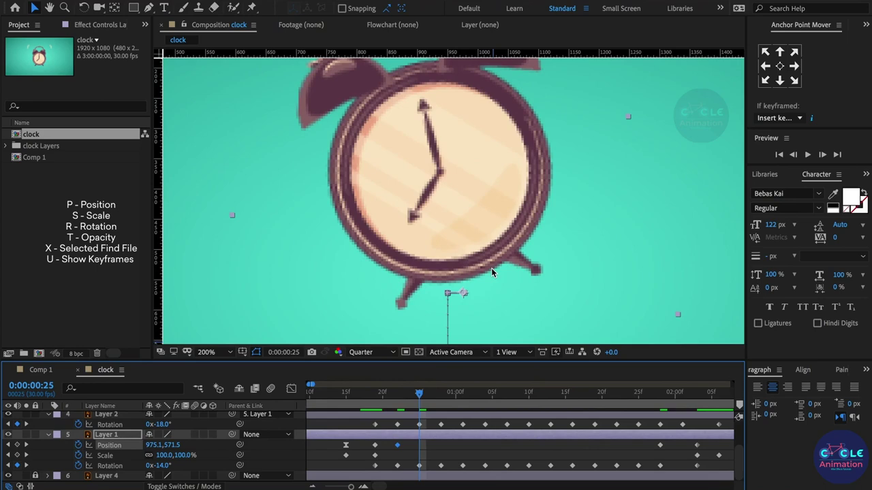
key("shift+Left")
key("shift+Left")
key("shift+Left")
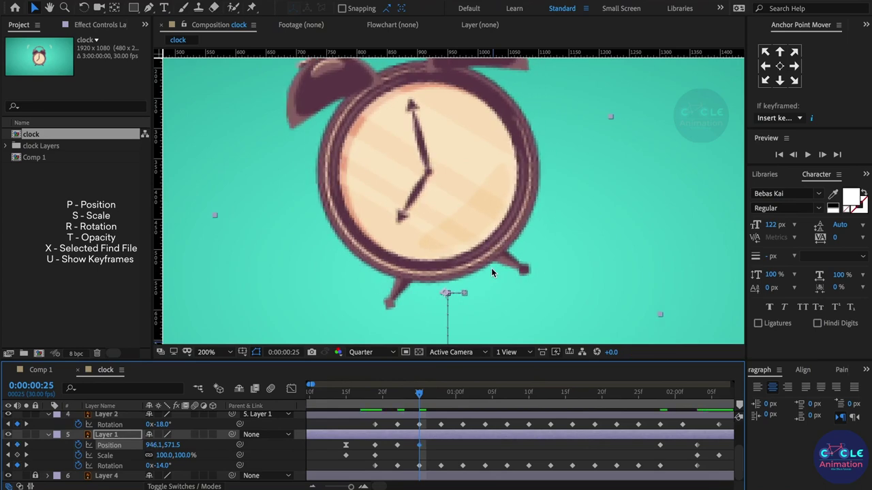
key("shift+Left")
key("shift+Left")
key("shift+Left")
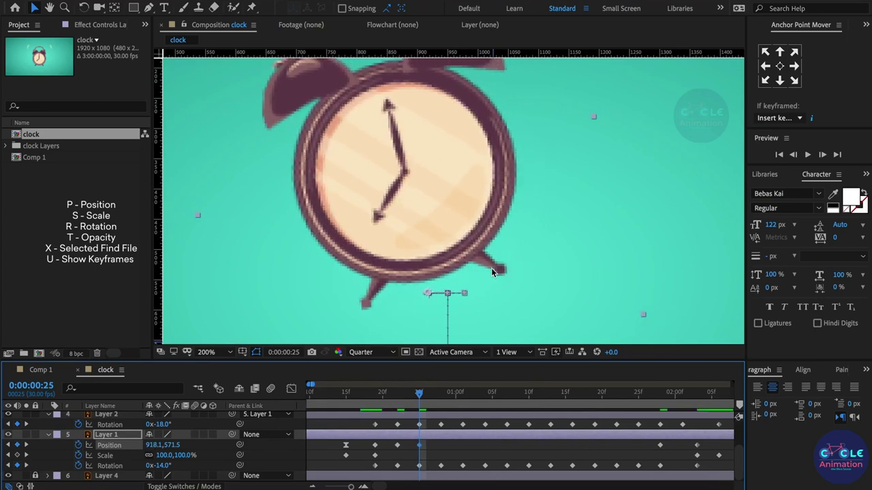
key("Right")
key("Right")
scroll(449, 211, "down", 4)
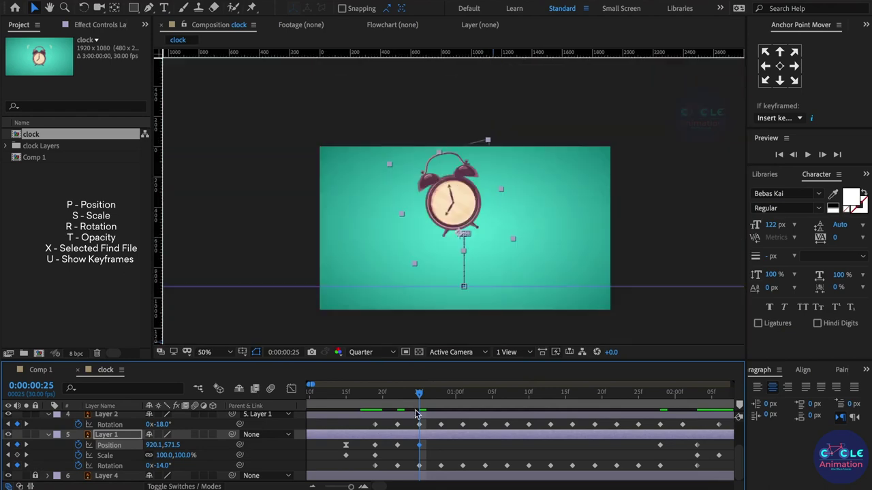
Step: Copy the two shake Position keyframes and paste them at frame 28
left_click_drag(418, 398, 442, 393)
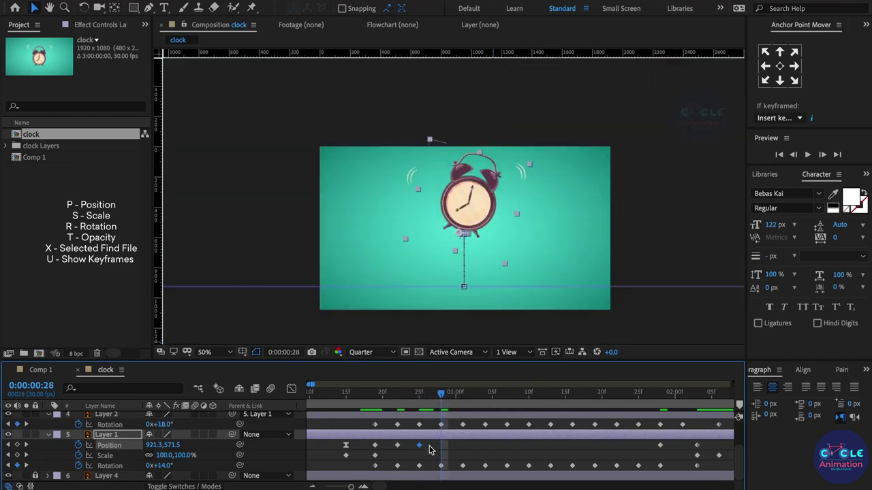
left_click(397, 446)
left_click_drag(397, 447, 432, 456)
key("ctrl+c")
key("ctrl+v")
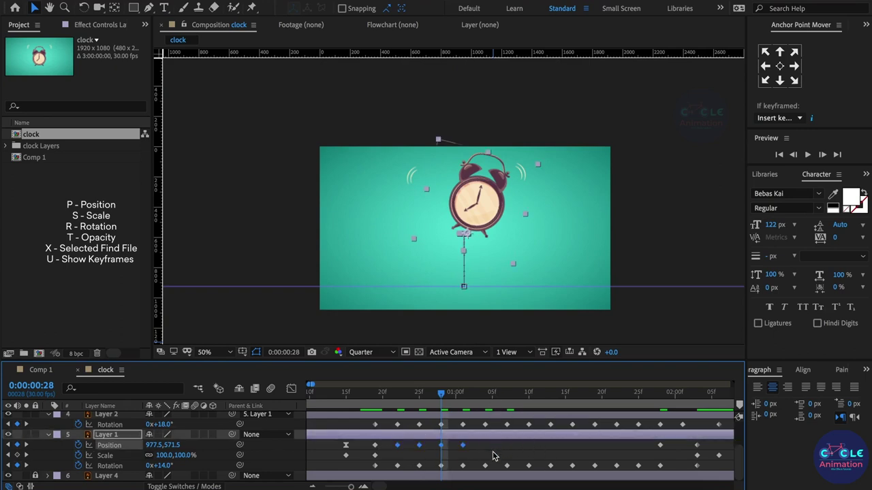
left_click(495, 456)
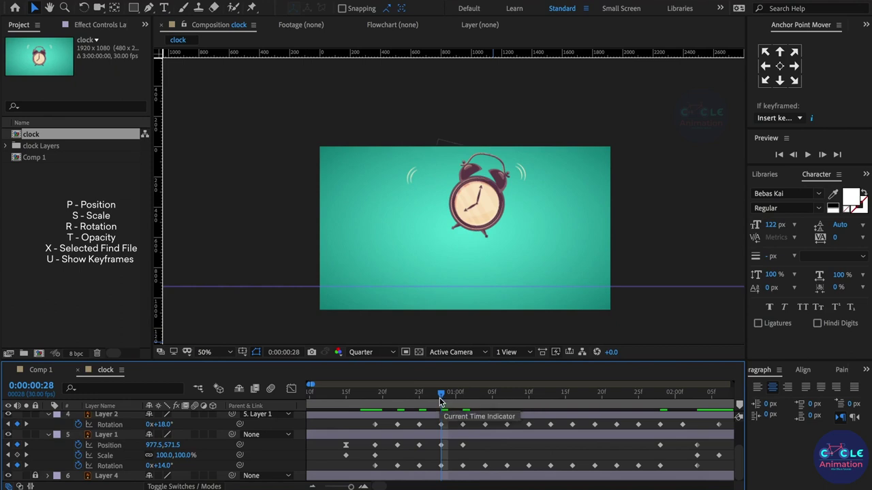
Step: Paste the shake keyframes again at 1:13 and 1:19, then preview the shaking
mouse_move(440, 403)
left_mouse_down()
mouse_move(462, 408)
mouse_move(397, 410)
mouse_move(463, 408)
left_mouse_up()
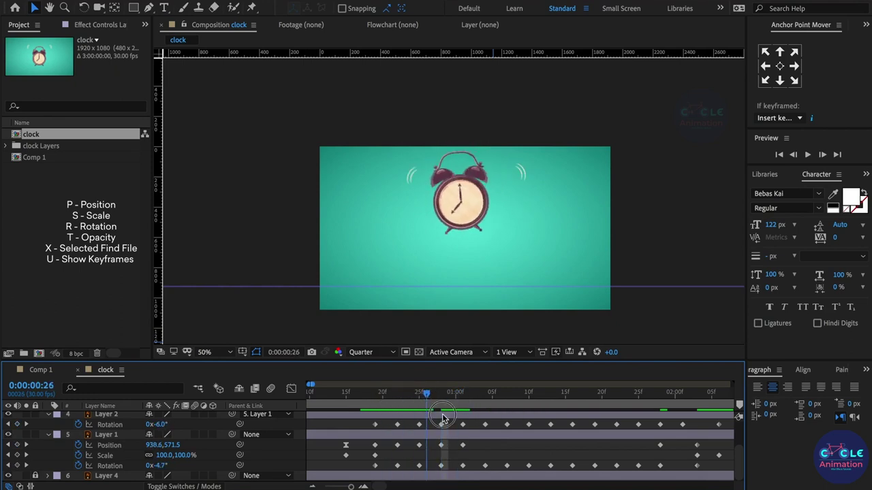
left_click_drag(474, 447, 409, 440)
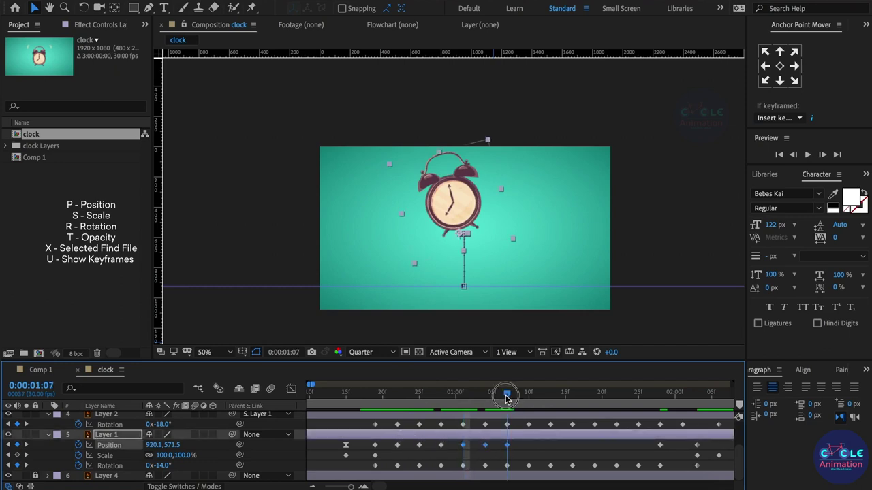
left_click(550, 395)
key("ctrl+v")
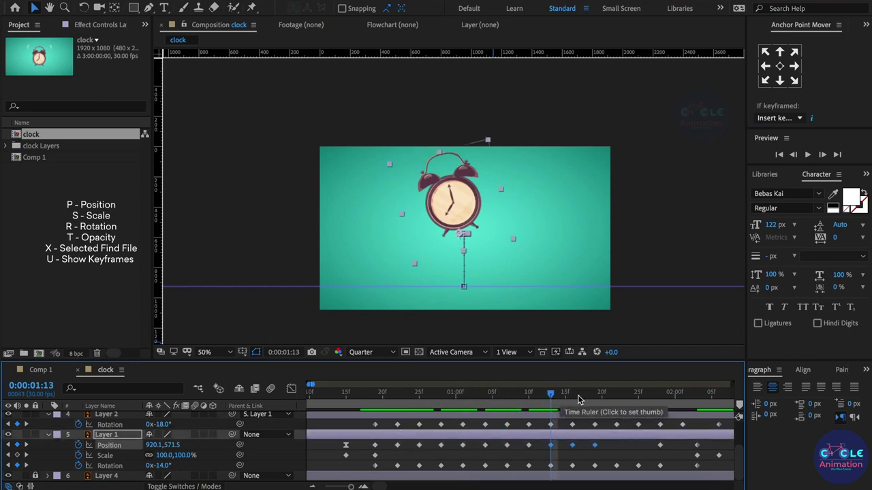
left_click(598, 402)
key("ctrl+v")
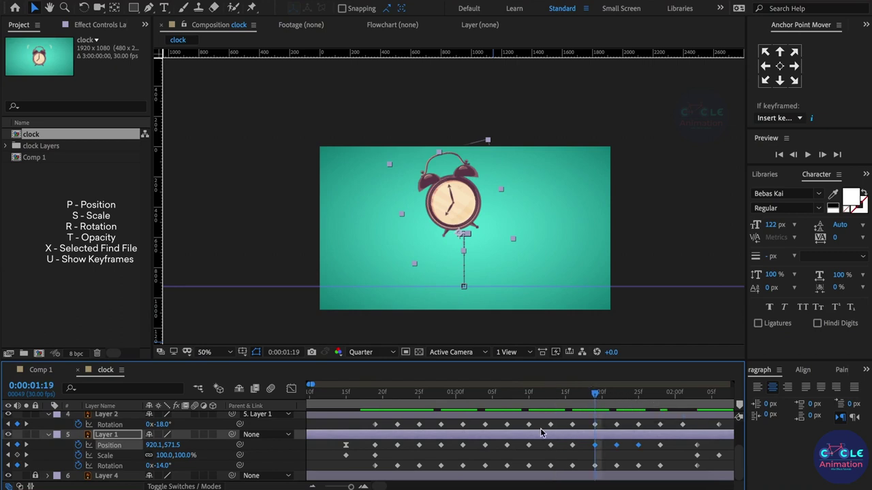
key("minus")
key("space")
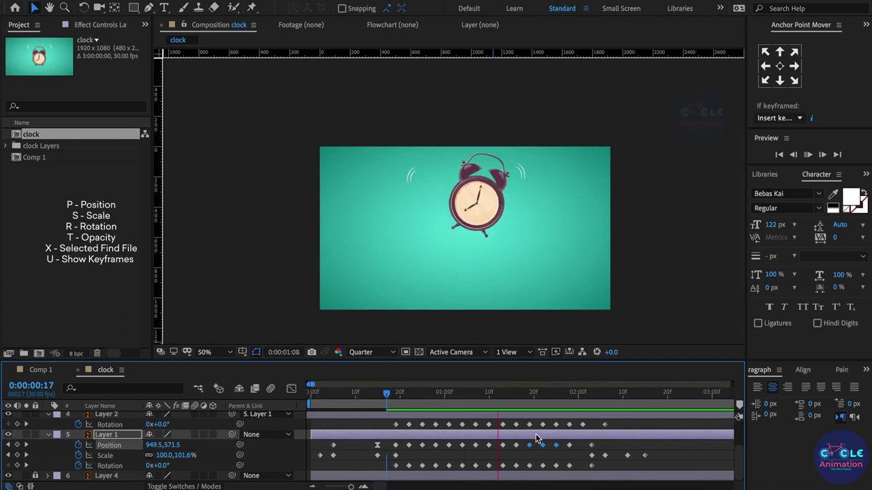
Step: Trim Layers 2 and 3 to end just past 0:02:03
left_click(589, 396)
scroll(594, 419, "up", 1)
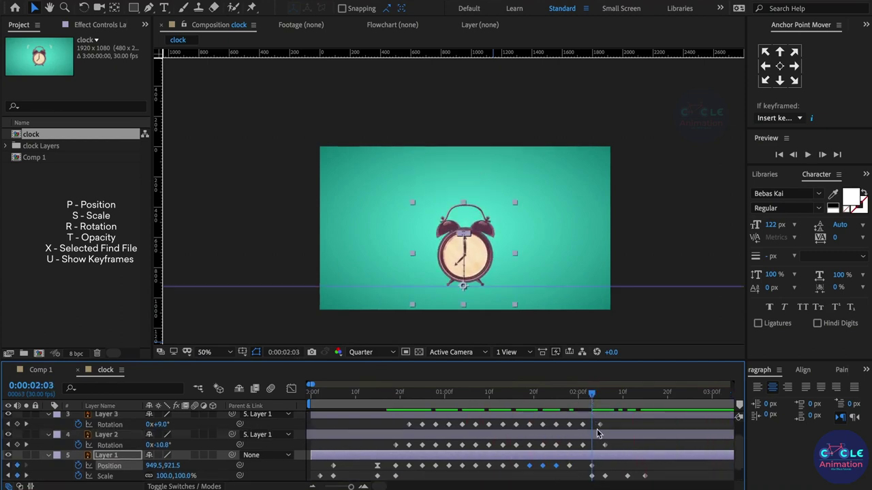
left_click(600, 435)
left_click(600, 416, "shift")
key("alt+bracketright")
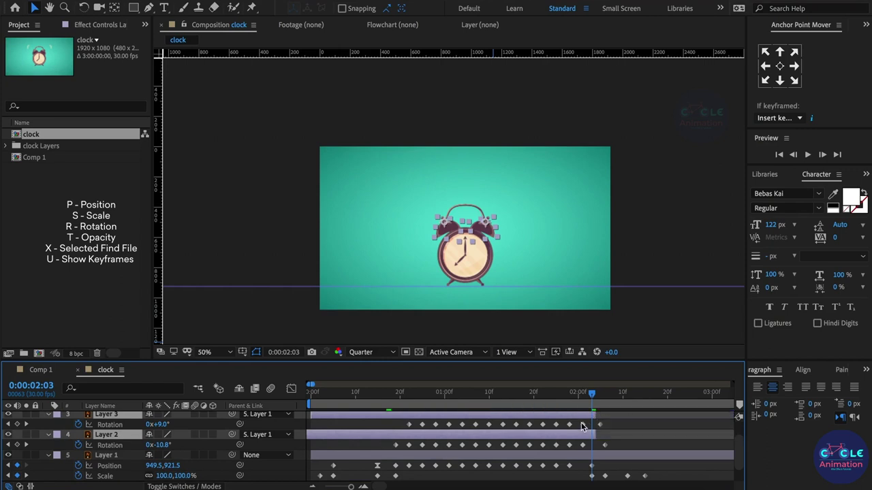
left_click_drag(595, 417, 614, 417)
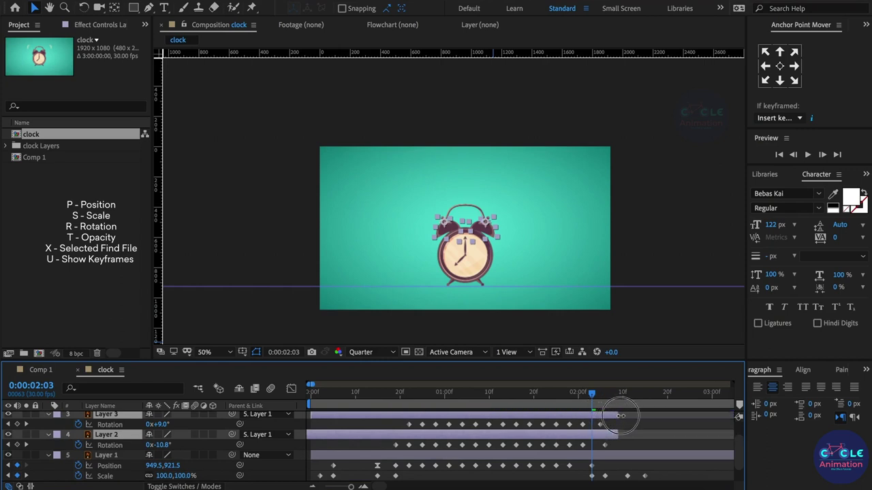
Step: Select Layer 1's landing Scale keyframe and scrub around the landing
scroll(609, 470, "down", 1)
left_click(604, 457)
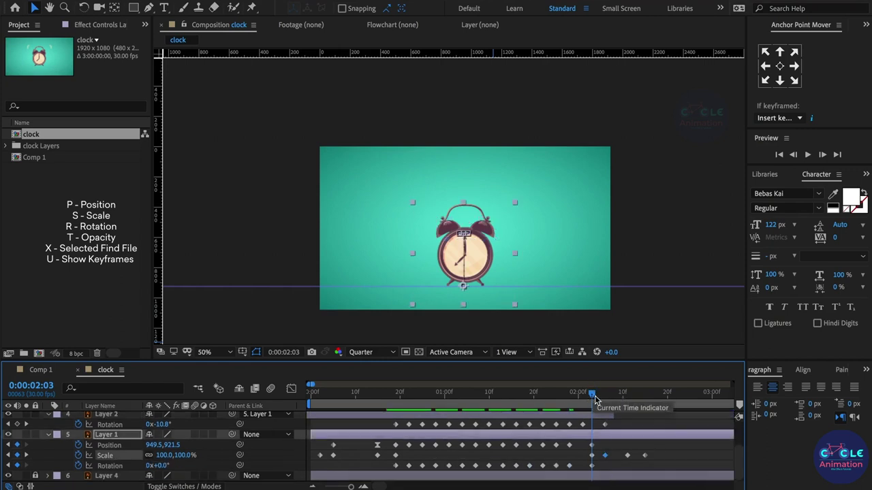
mouse_move(591, 395)
left_mouse_down()
mouse_move(572, 397)
mouse_move(594, 410)
left_mouse_up()
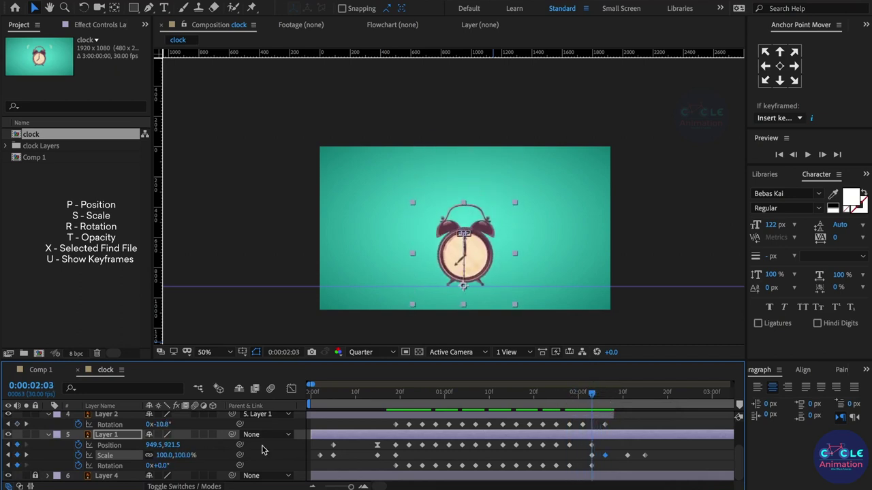
Step: Key Layer 1's Rotation to 4° at 2:03 and −6° at 2:07
left_click(167, 468)
type("4")
key("Return")
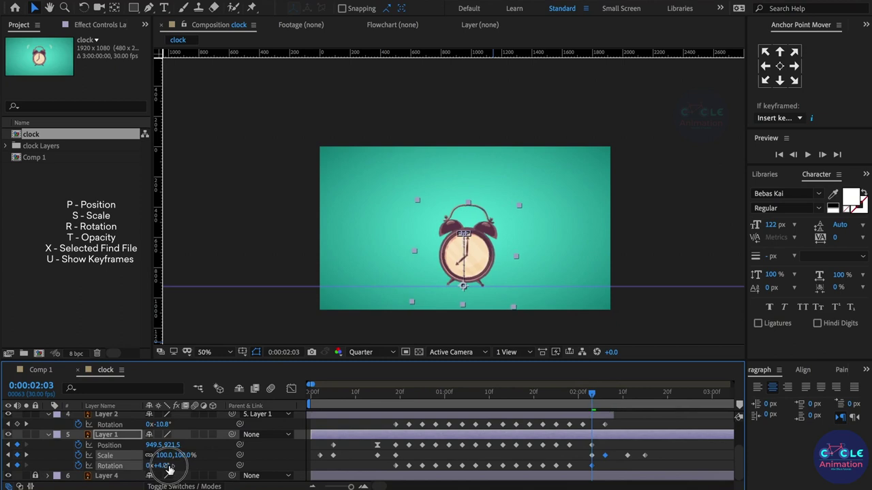
left_click(608, 395)
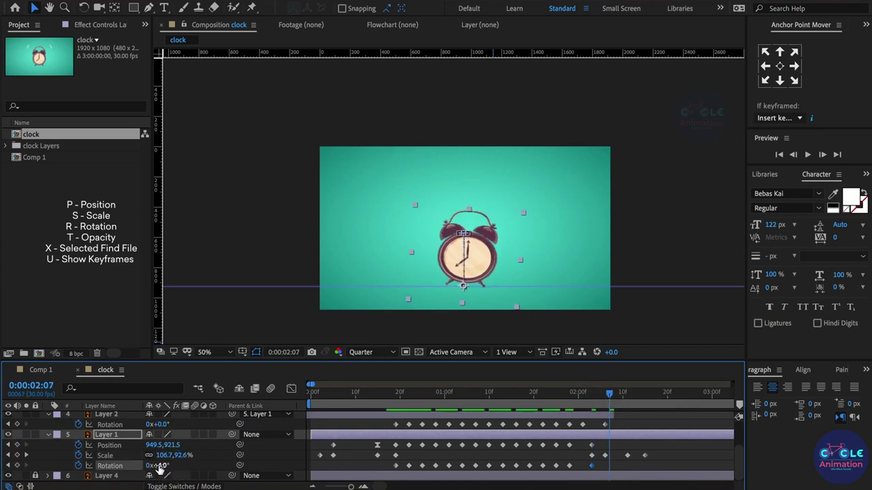
left_click_drag(167, 466, 156, 467)
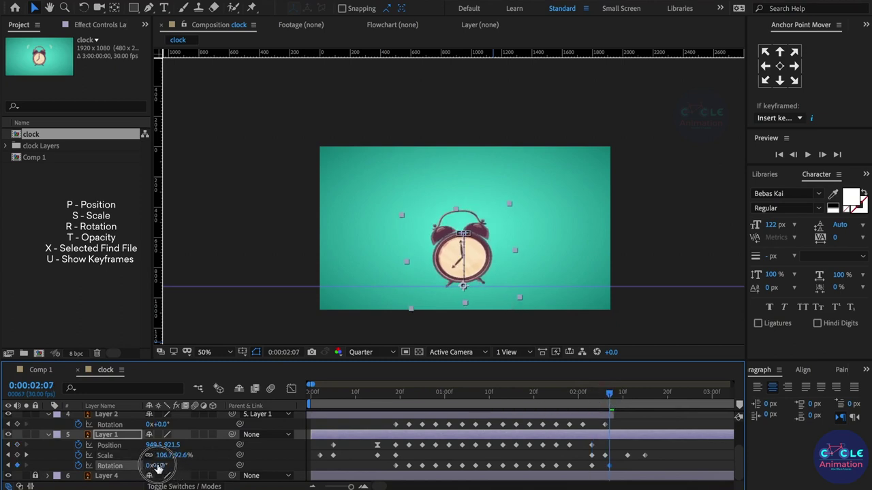
Step: Key Rotation to 3° at 2:11 and back to 0° at 2:15
left_click(627, 394)
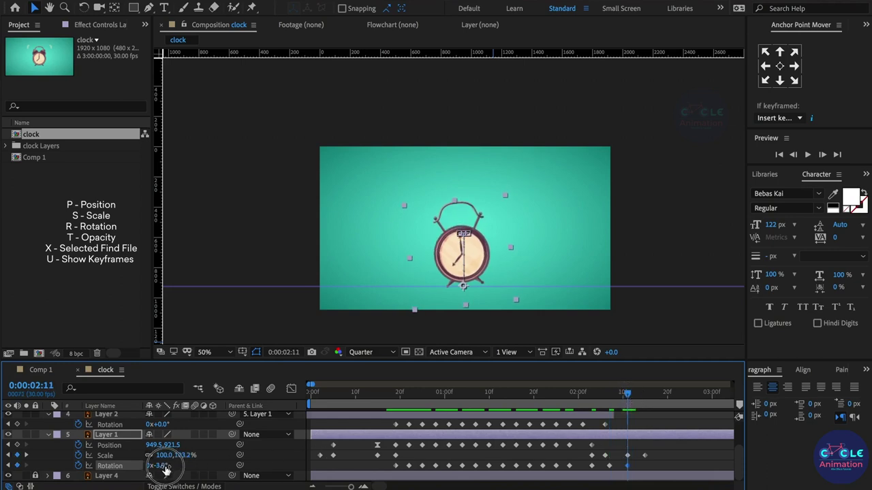
left_click_drag(161, 465, 166, 466)
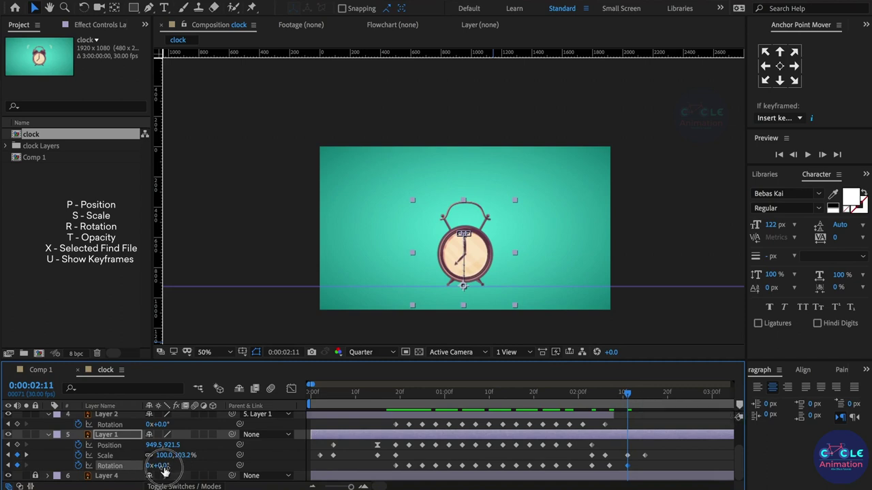
left_click_drag(162, 467, 170, 467)
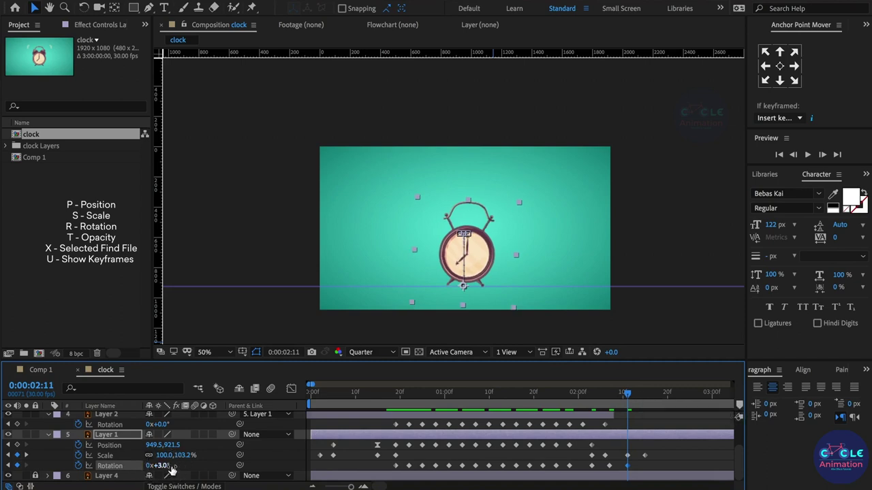
left_click(645, 394)
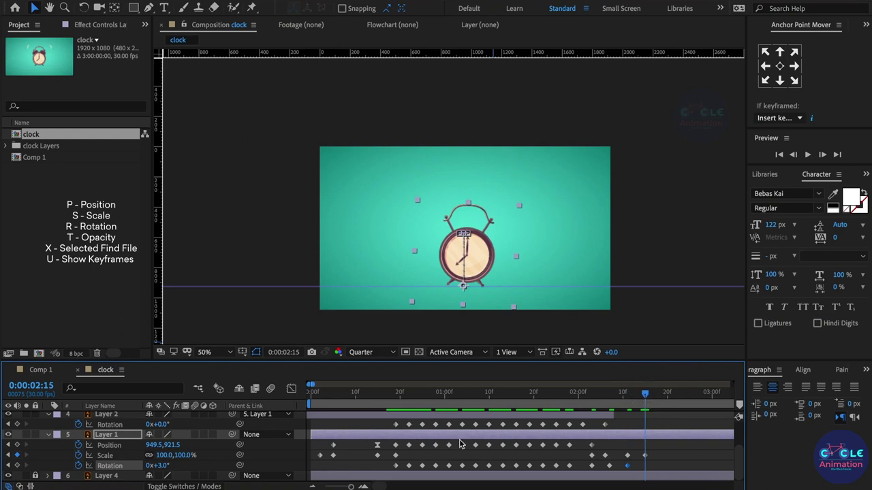
left_click(164, 466)
type("0")
key("Return")
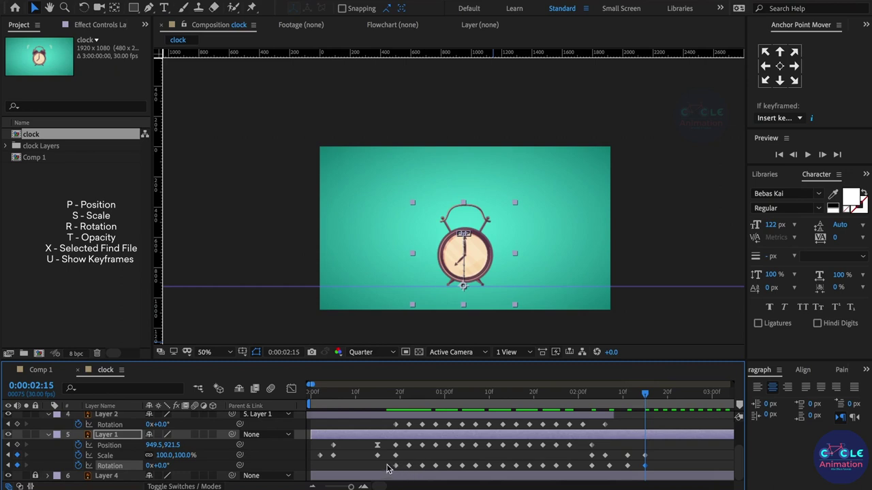
Step: Apply Easy Ease (F9) to all of Layer 1's Rotation keyframes and preview from frame 18
left_click_drag(386, 469, 667, 472)
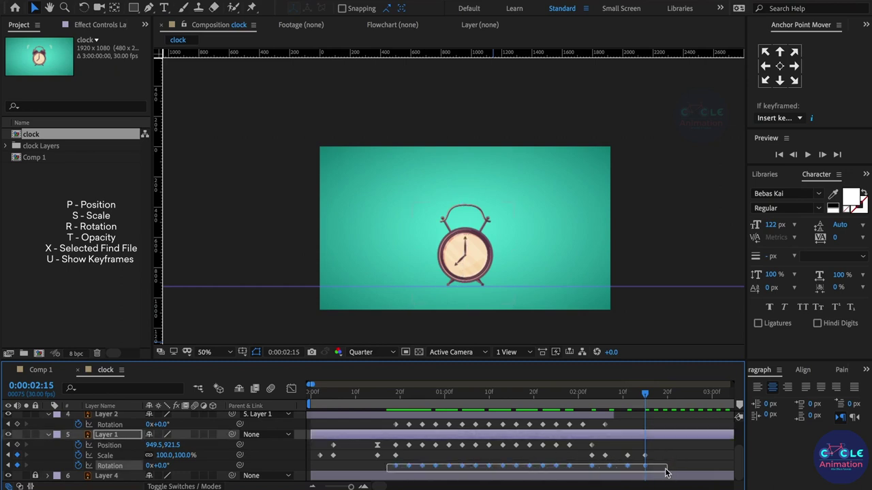
key("F9")
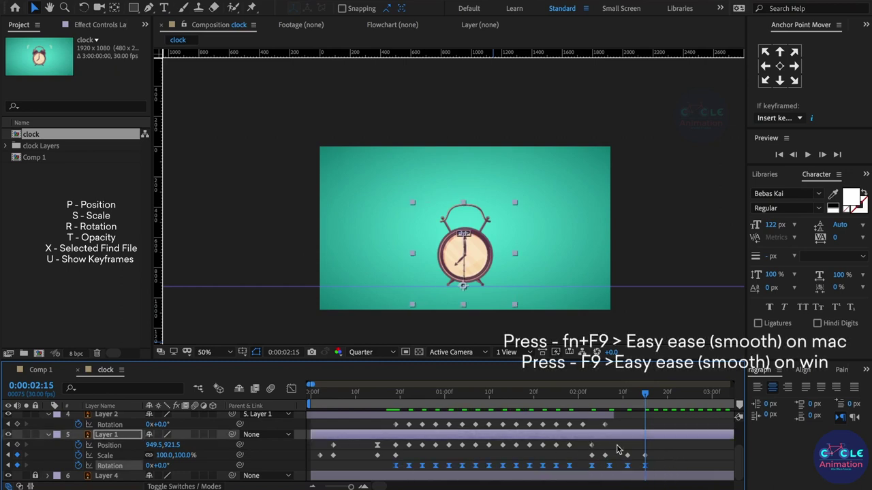
left_click(392, 401)
key("space")
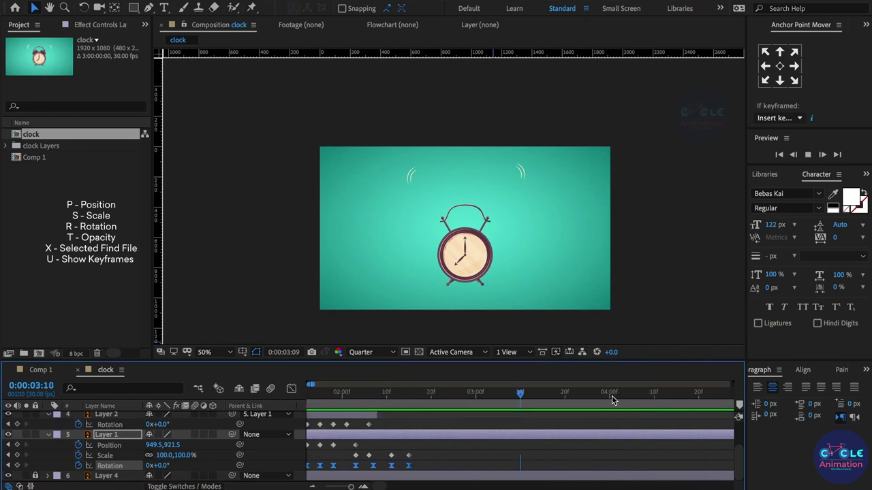
left_click(612, 399)
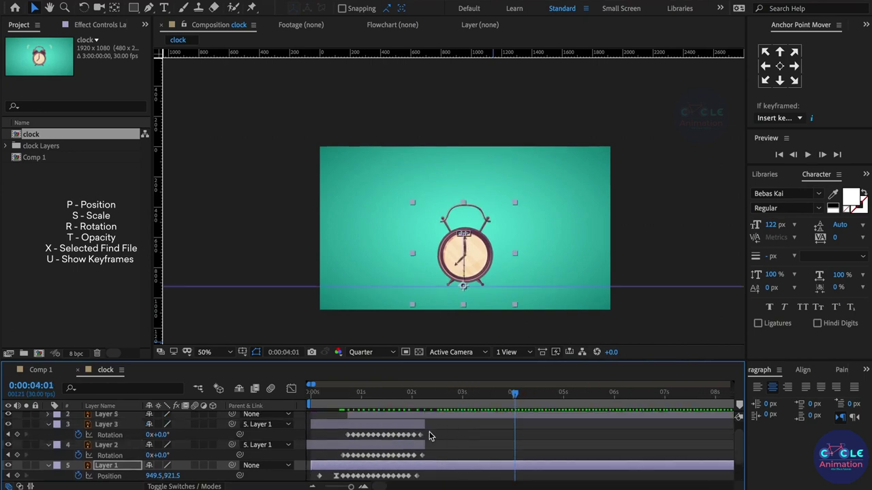
Step: Extend Layers 2 and 3 nearly to the end and trim Layers 5 and 6 near 2 seconds
left_click_drag(423, 424, 702, 424)
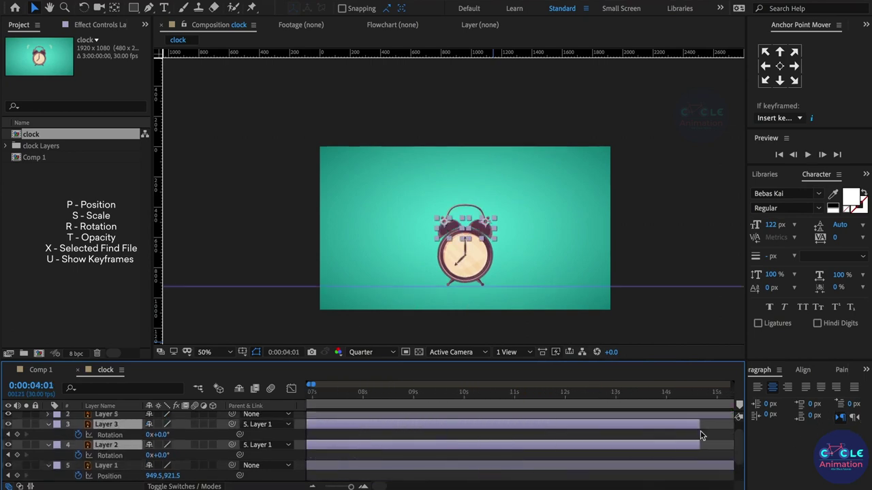
key("minus")
scroll(396, 426, "up", 1)
left_click(391, 426)
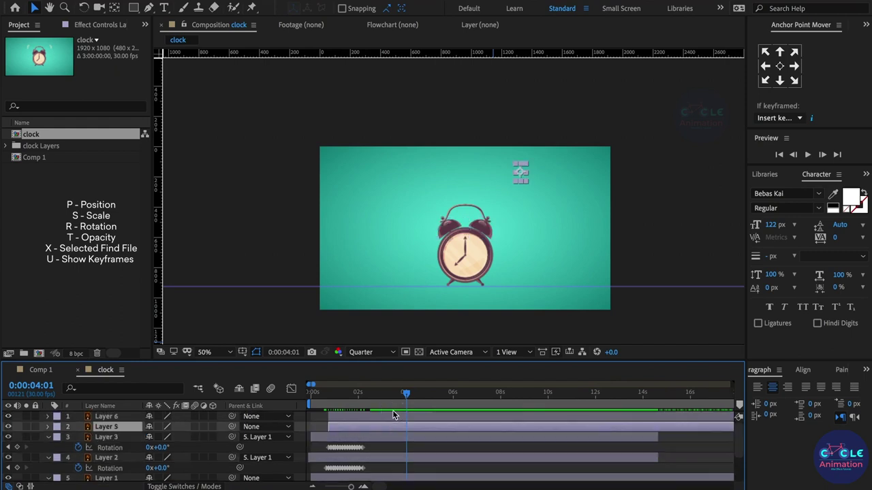
left_click(403, 416, "shift")
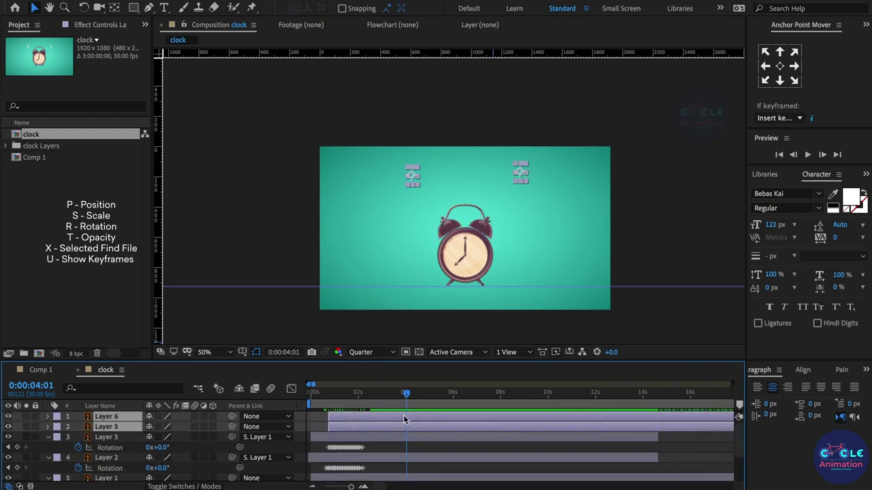
key("alt+bracketright")
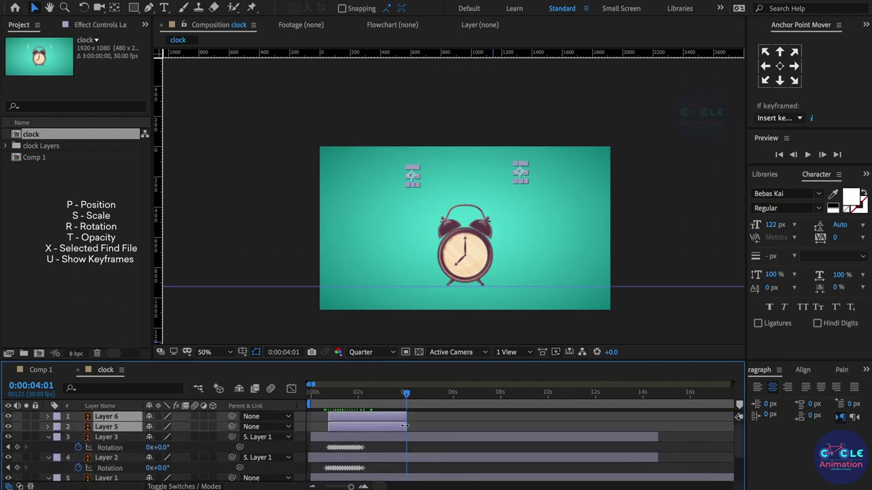
left_click_drag(404, 426, 381, 426)
Step: Preview the animation, collapse Layer 1's properties and select all layers
scroll(380, 426, "down", 2)
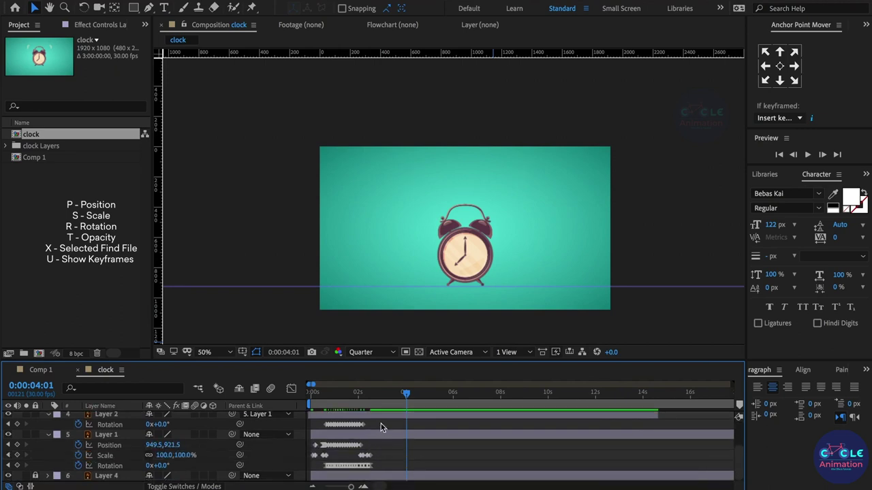
key("space")
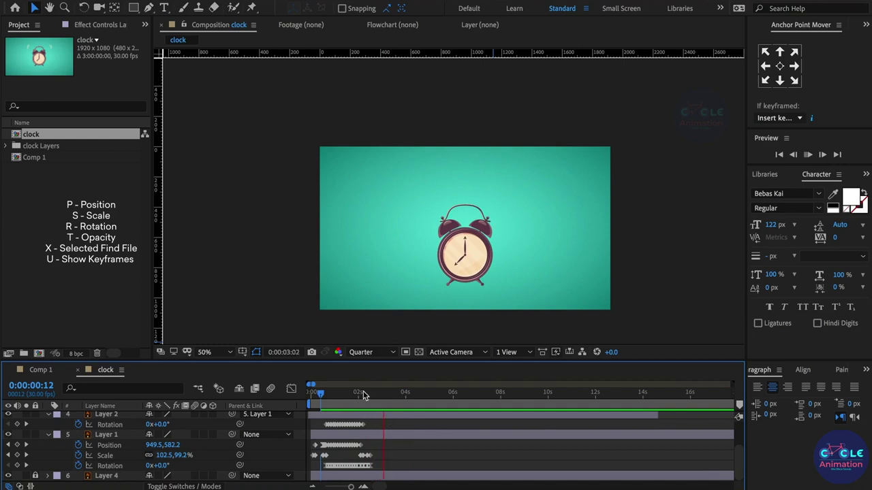
key("space")
scroll(298, 423, "up", 1)
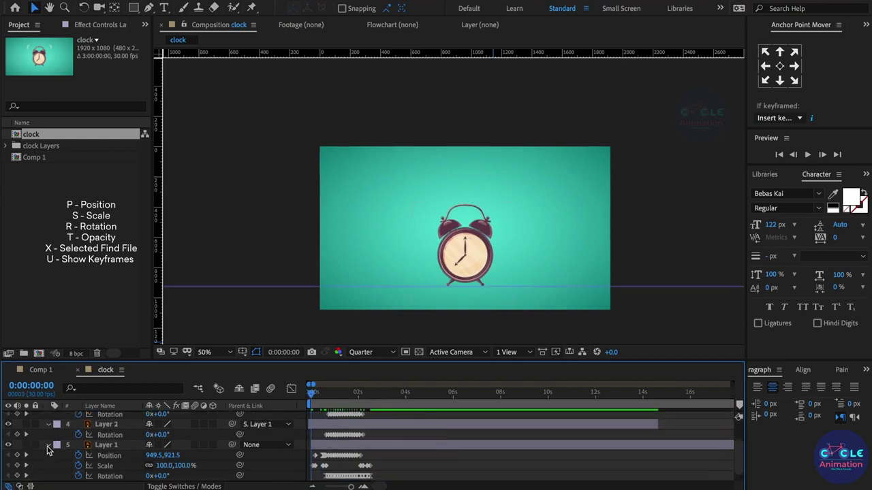
left_click(49, 446)
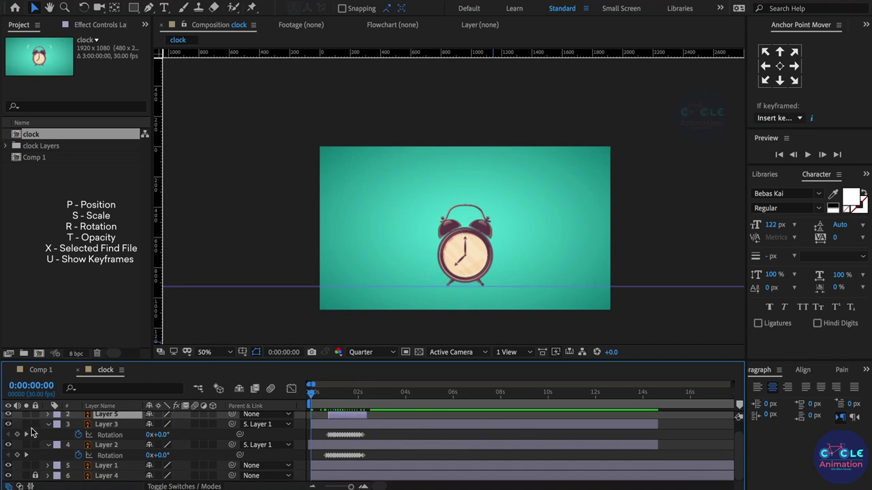
key("ctrl+a")
Step: End the work area at 3:00, preview it, and trim Layer 5 to end at 0:02:00
key("u")
left_click(381, 424)
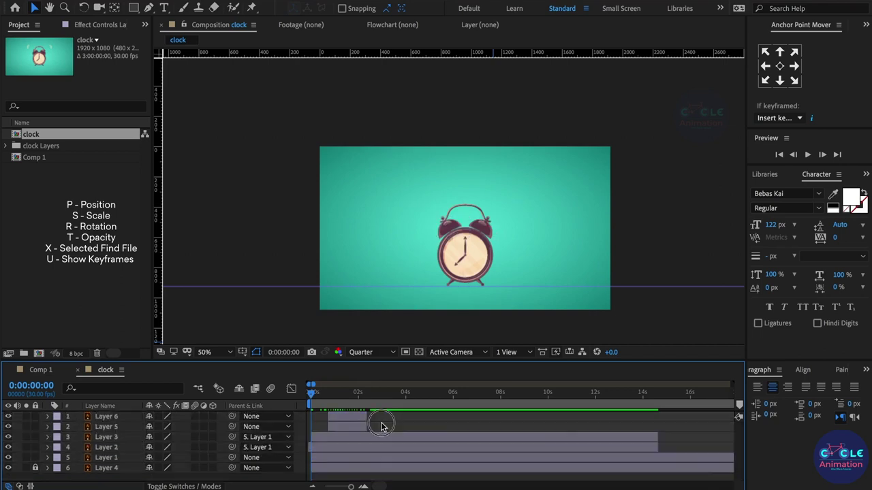
key("=")
left_click(340, 394)
left_click_drag(355, 403, 432, 410)
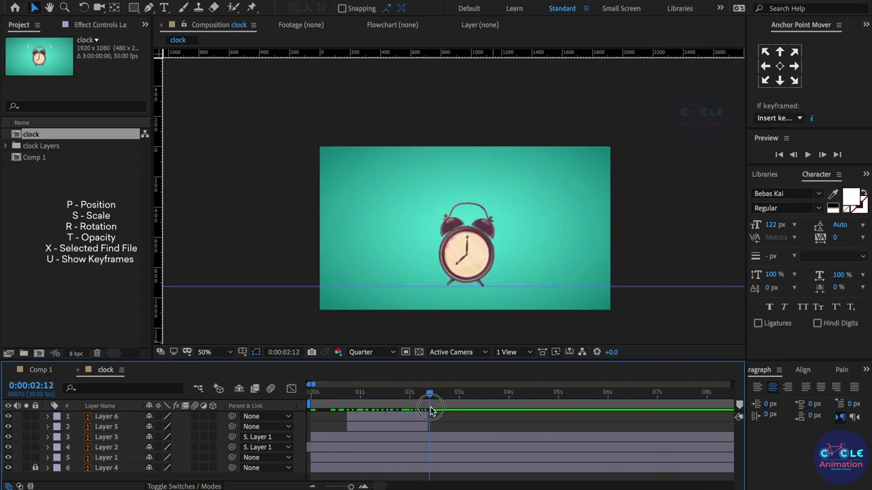
left_click_drag(433, 410, 459, 408)
key("n")
key("space")
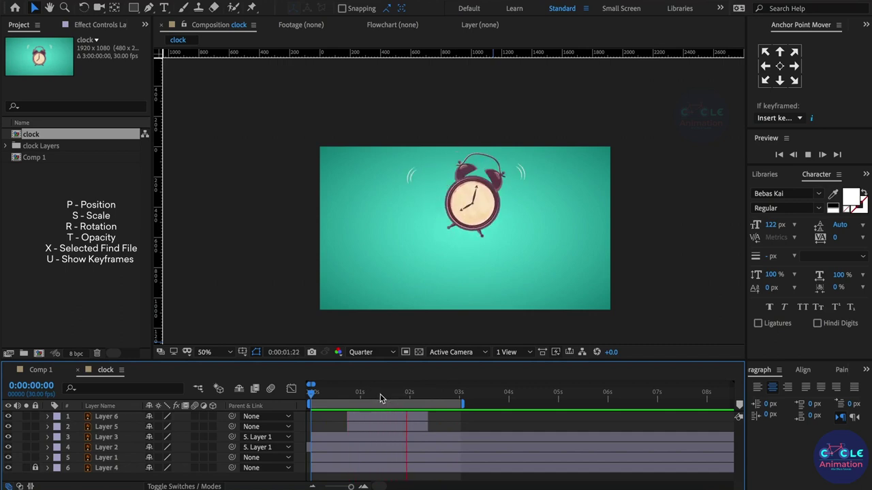
mouse_move(395, 393)
left_mouse_down()
mouse_move(422, 395)
mouse_move(412, 398)
mouse_move(410, 426)
left_mouse_up()
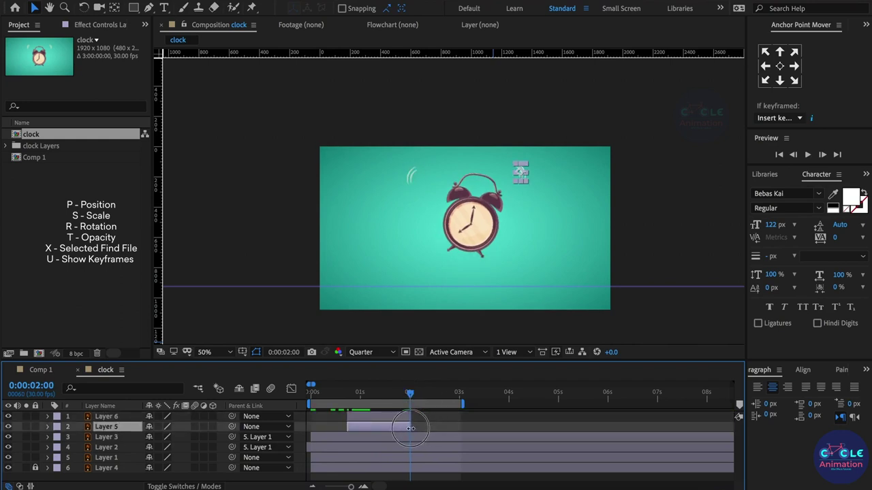
key("space")
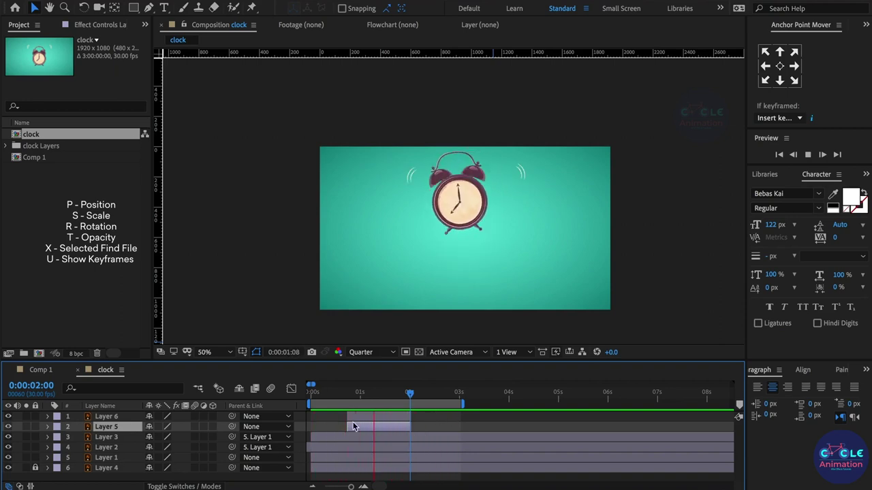
Step: Nudge Layer 1's Position, Scale and Rotation keyframes one frame earlier with Alt+Left Arrow
left_click(323, 394)
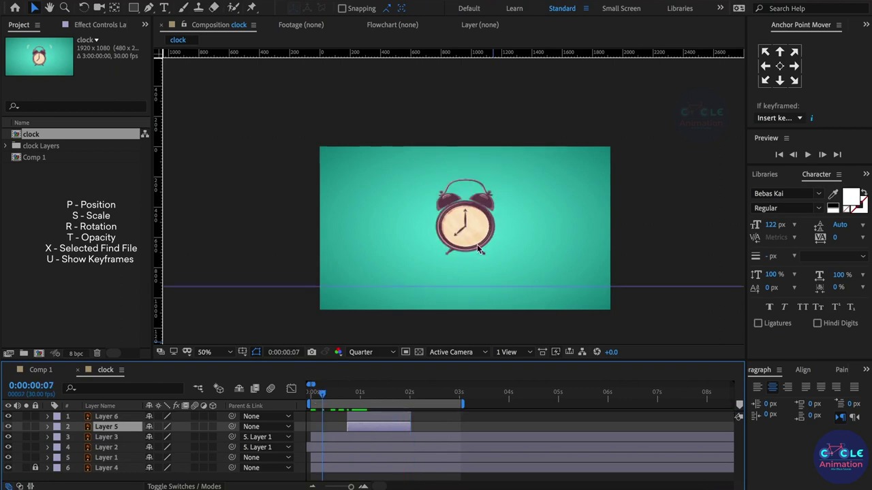
key("ctrl+Down")
key("ctrl+Down")
key("ctrl+Down")
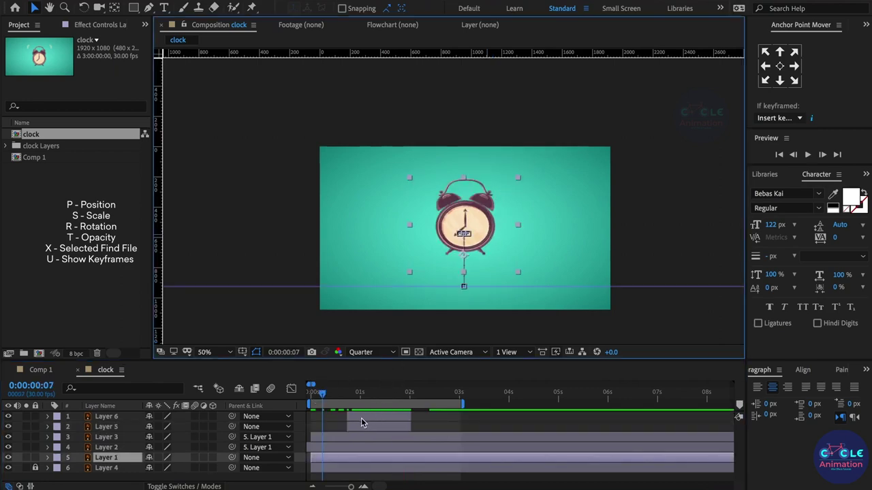
key("u")
scroll(304, 446, "down", 1)
key("equal")
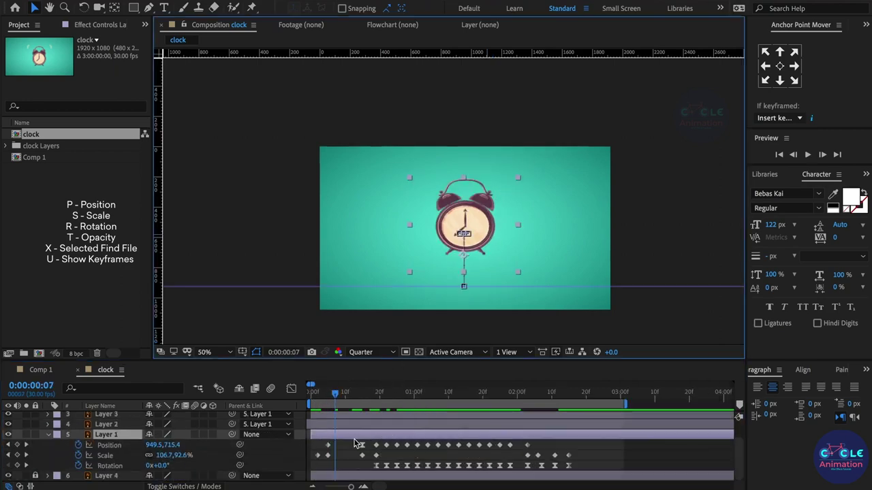
mouse_move(354, 441)
left_mouse_down()
mouse_move(571, 470)
mouse_move(557, 468)
left_mouse_up()
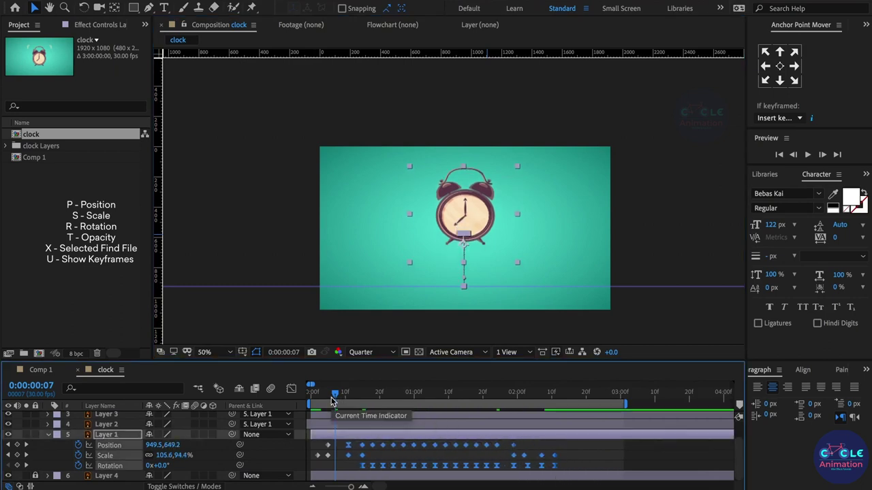
key("alt+Left")
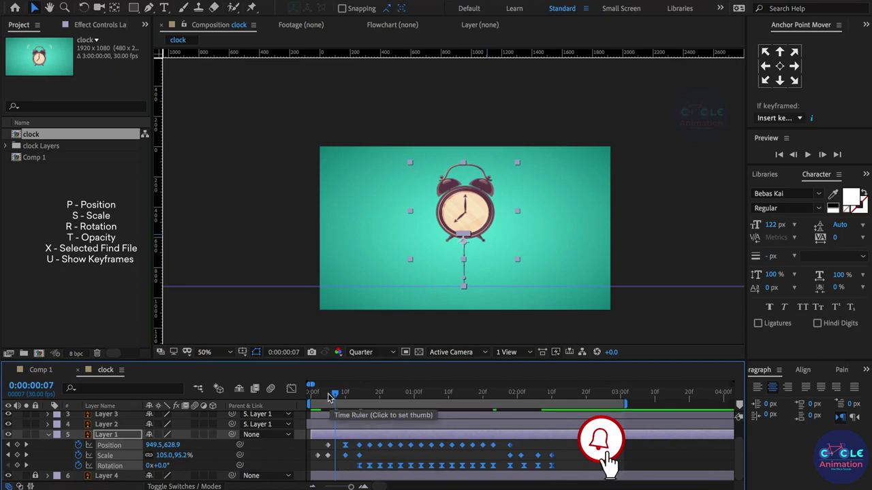
Step: Preview the retimed jump, checking the landing around 0:00:01:28 and 0:00:01:17
left_click(329, 397)
key("space")
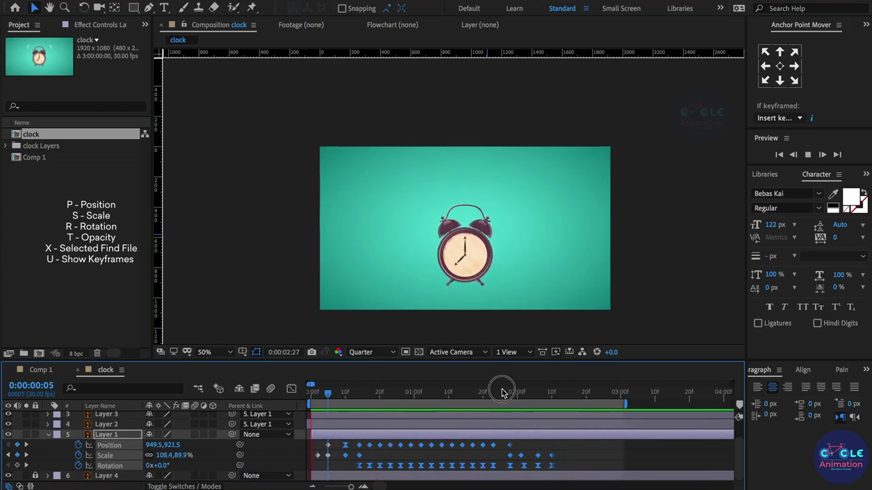
left_click_drag(492, 393, 510, 399)
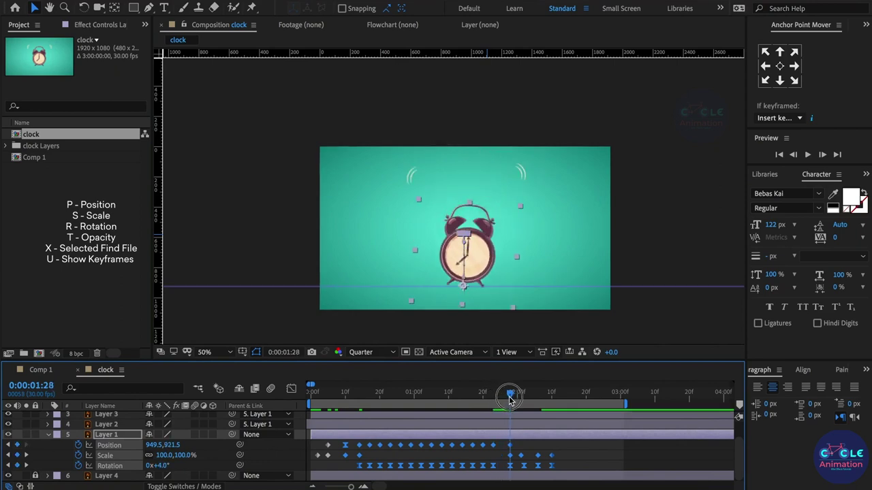
left_click_drag(565, 441, 505, 468)
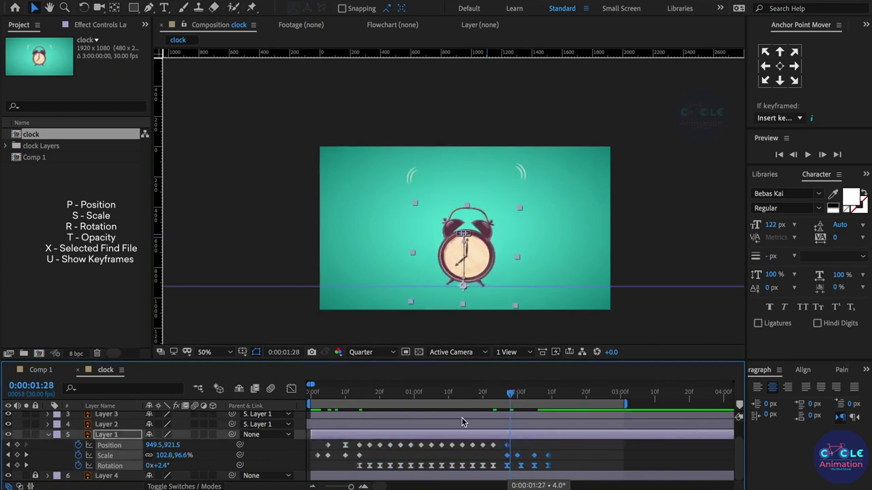
left_click(472, 394)
key("space")
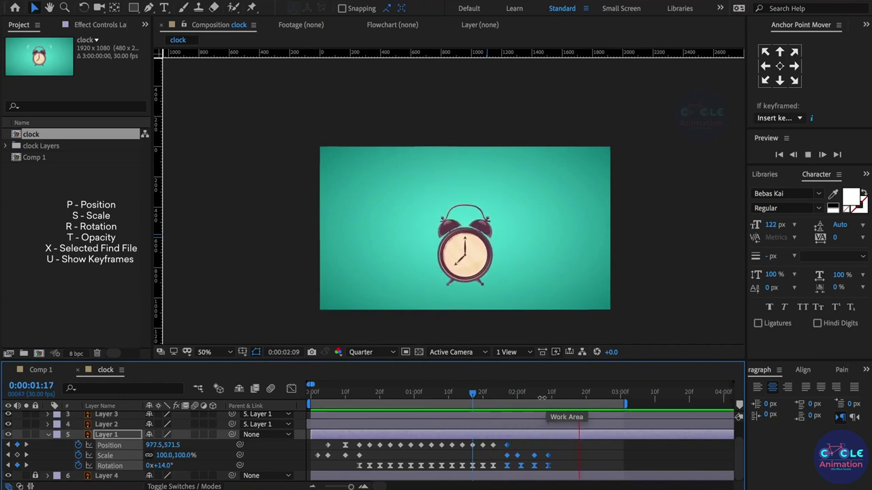
key("Home")
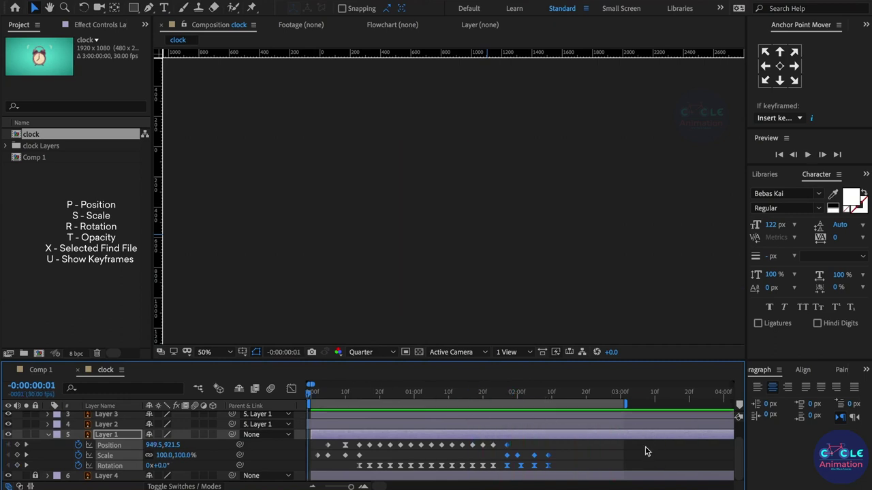
key("space")
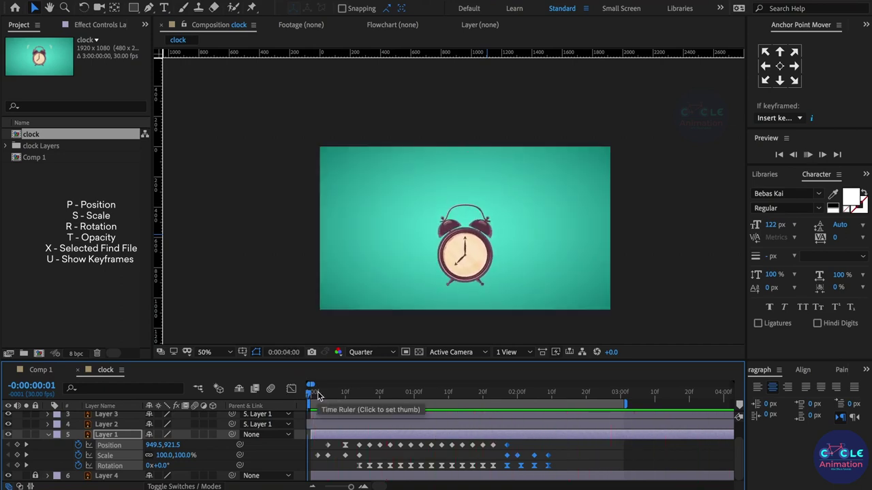
key("space")
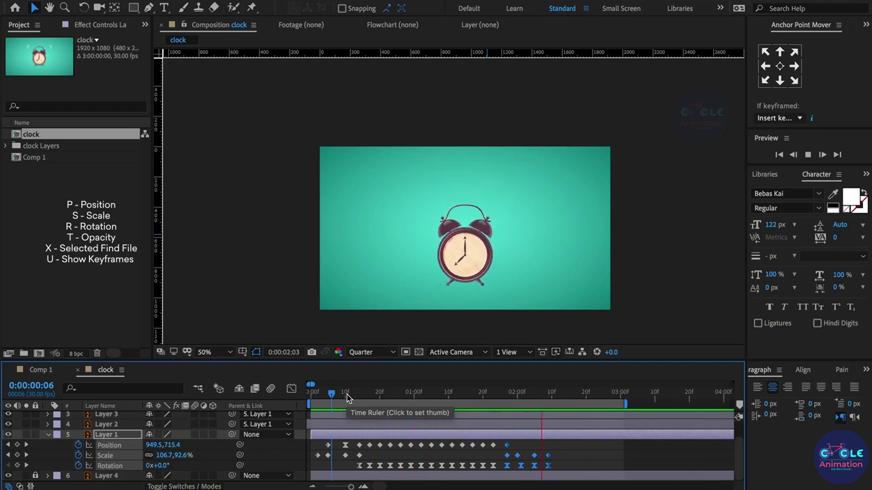
Step: Trim the out-points of Layer 6 and Layer 5 back to 0:00:01:23, then preview
left_click(495, 394)
left_click_drag(495, 397, 495, 405)
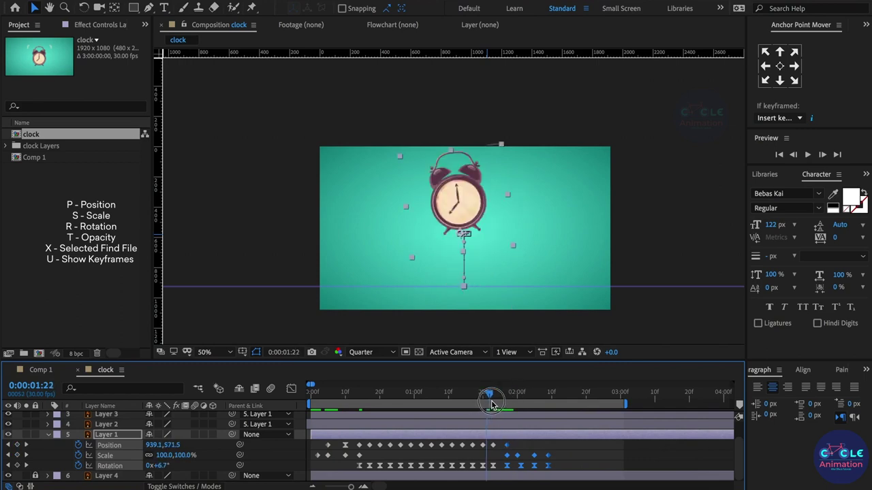
scroll(495, 408, "up", 2)
left_click_drag(519, 417, 497, 417)
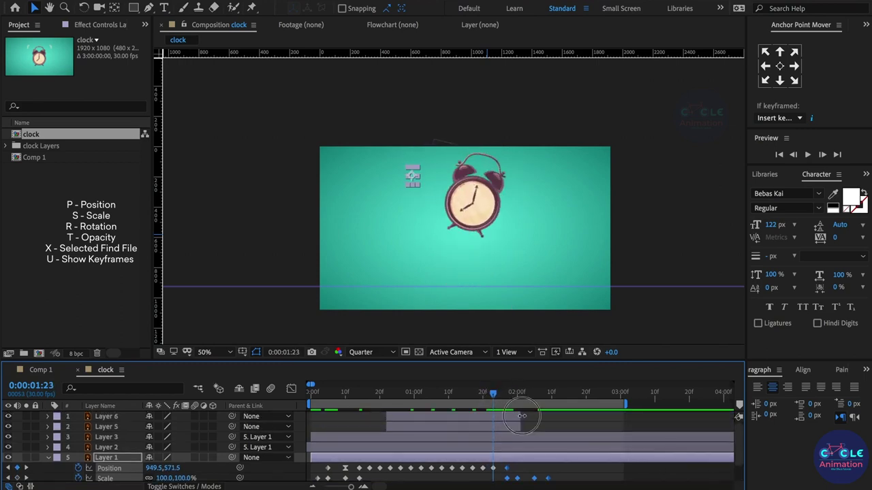
left_click(519, 426)
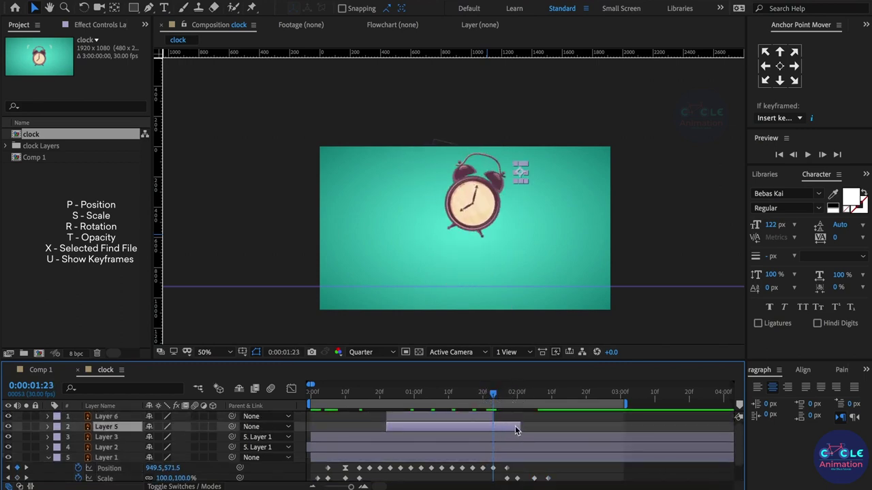
left_click_drag(505, 427, 493, 427)
scroll(495, 430, "down", 2)
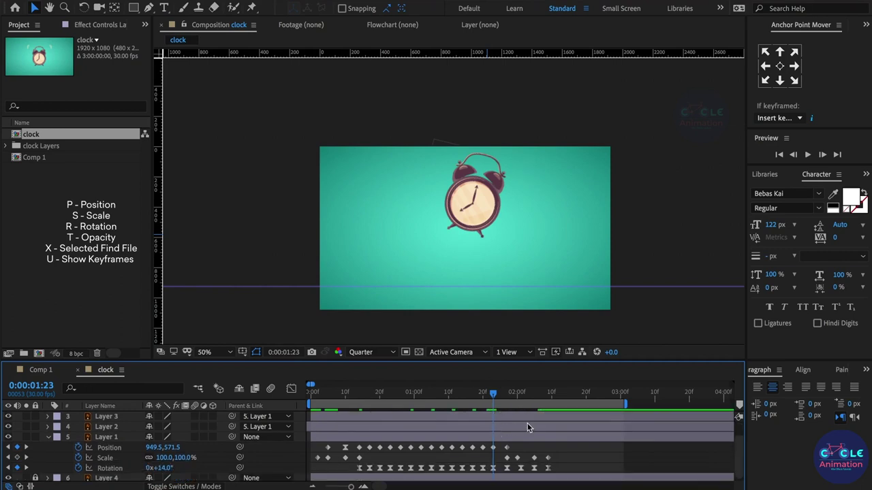
key("space")
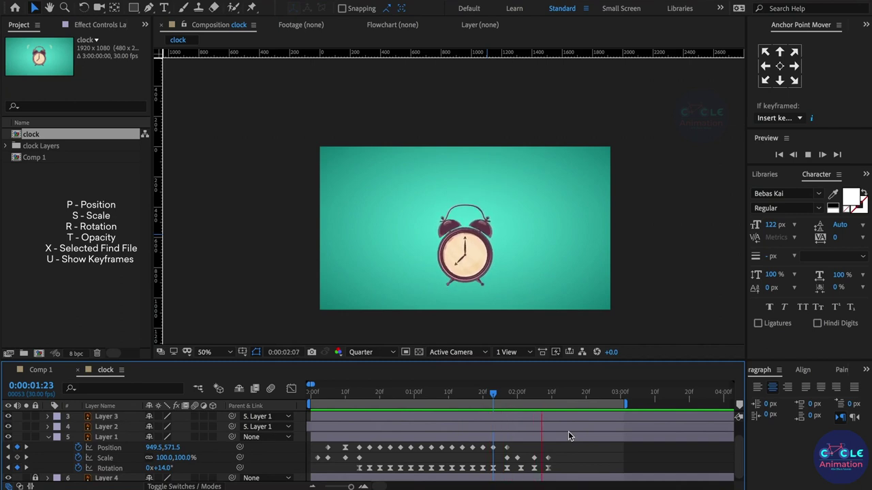
Step: Key Layer 2's bell rotation to +6° at 0:00:02:06
left_click(482, 230)
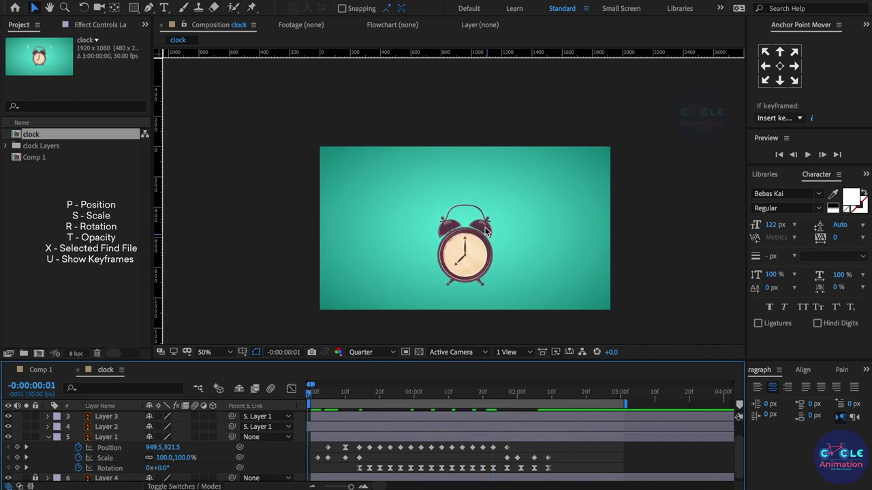
left_click_drag(498, 397, 506, 399)
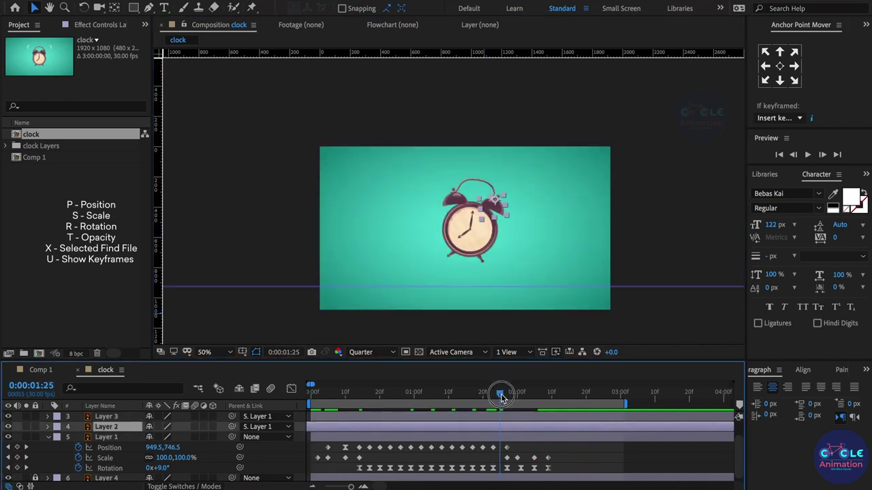
key("u")
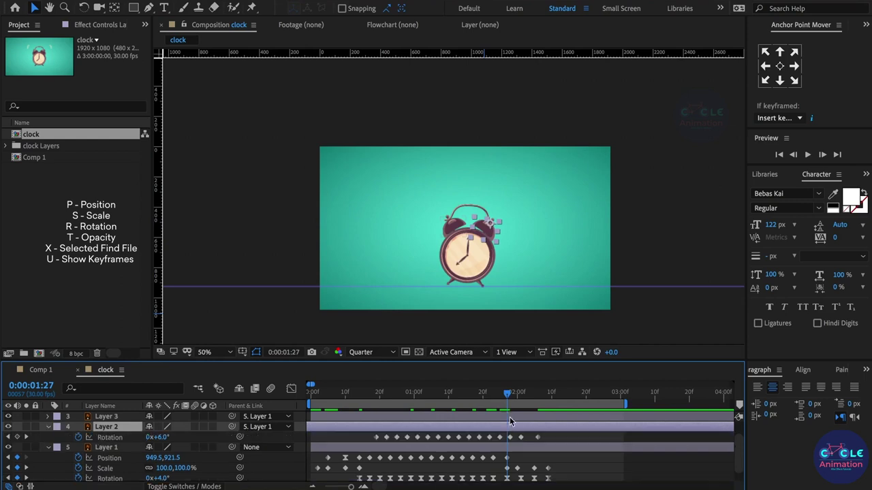
scroll(509, 421, "up", 3)
mouse_move(508, 396)
left_mouse_down()
mouse_move(663, 414)
mouse_move(658, 423)
left_mouse_up()
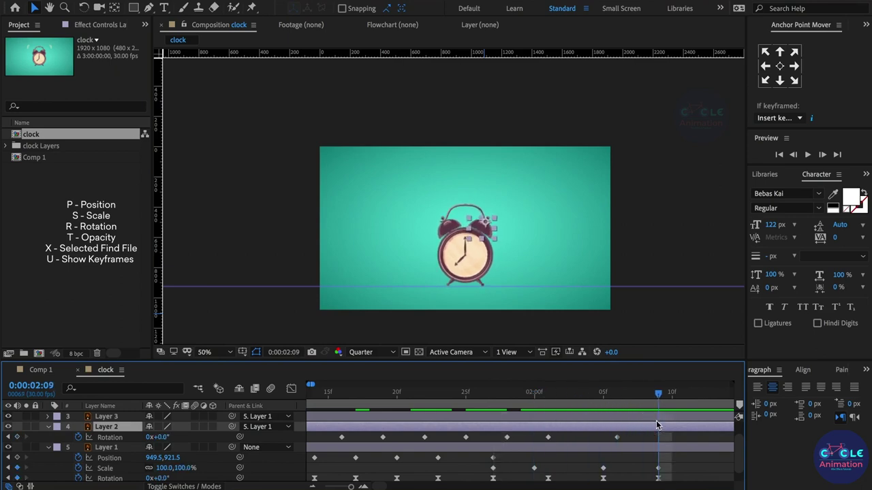
left_click(617, 394)
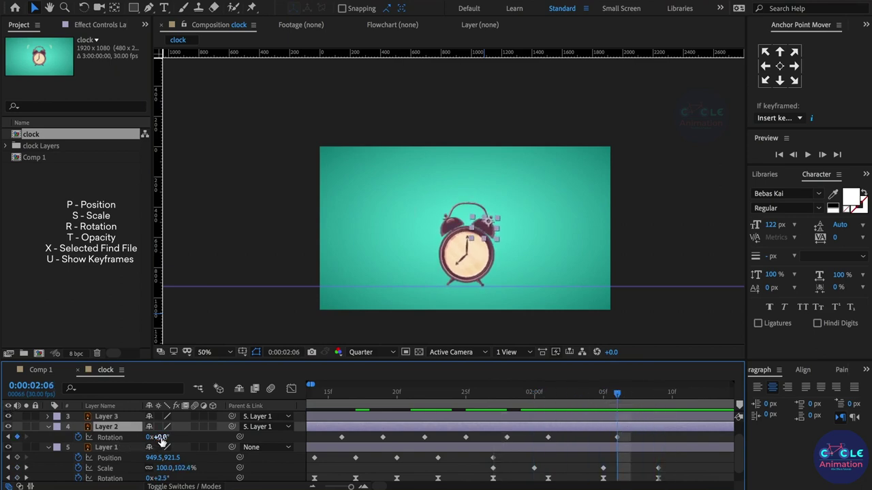
left_click_drag(164, 442, 165, 442)
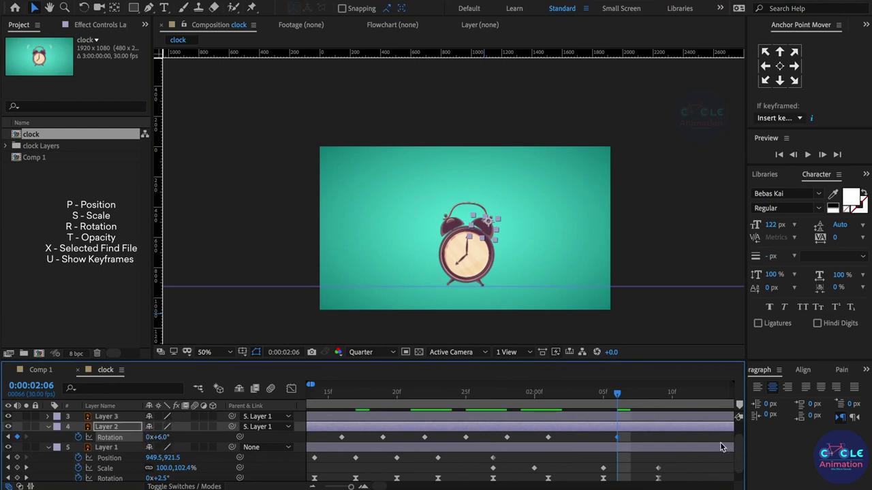
left_click(672, 395)
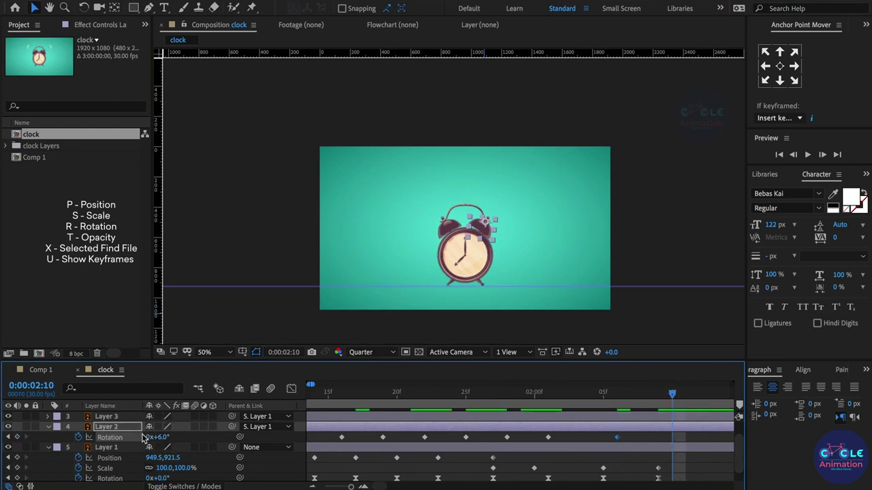
Step: Rock Layer 3's bell: adjust rotation at 2:05, +6° at 2:09, and 0° at 2:12
left_click(611, 417)
key("r")
left_click(603, 428)
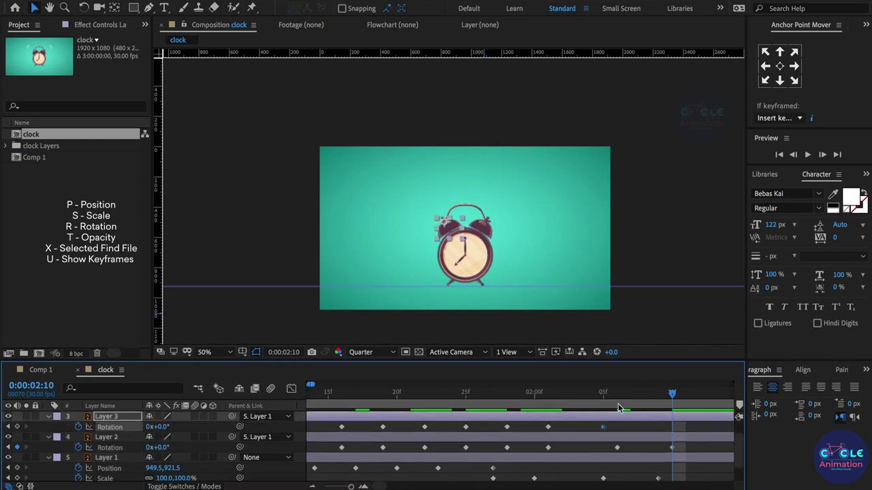
left_click_drag(598, 397, 603, 395)
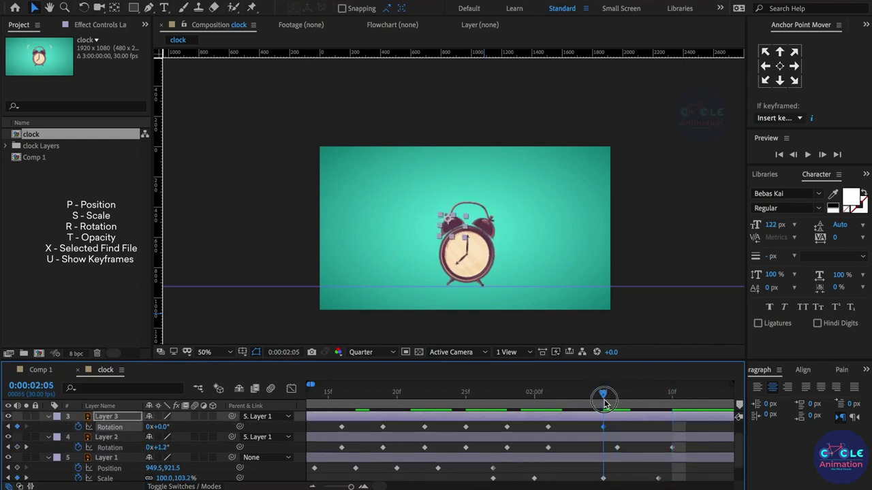
left_click_drag(163, 428, 158, 427)
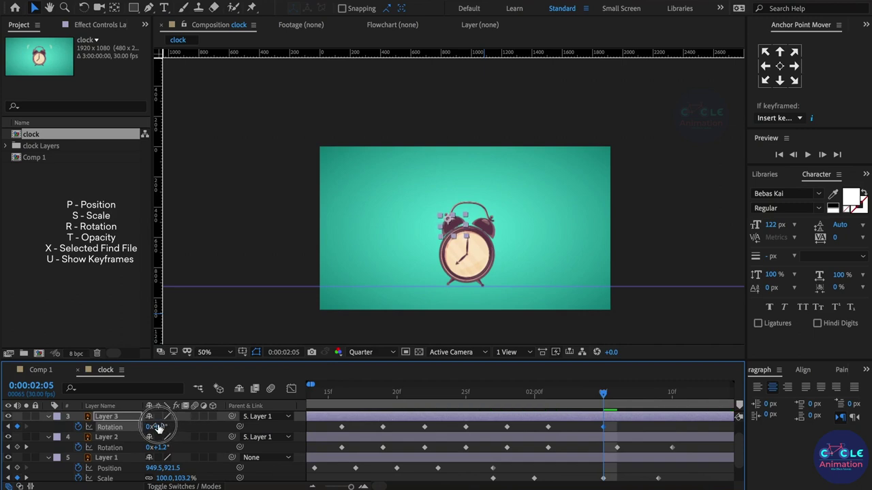
left_click_drag(614, 395, 657, 395)
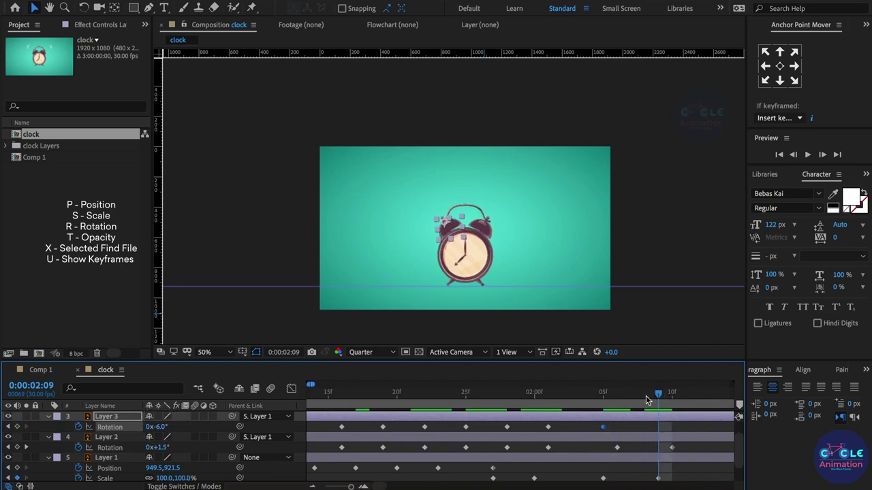
left_click_drag(161, 427, 171, 429)
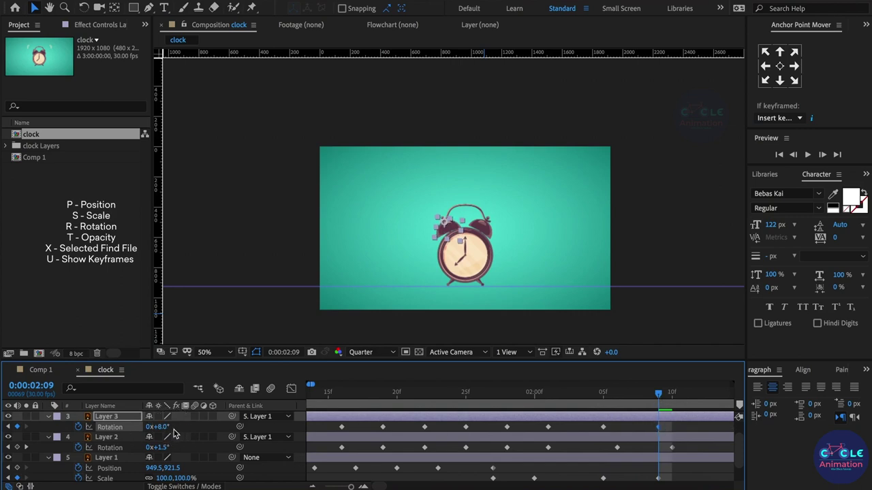
left_click_drag(163, 432, 160, 428)
key("Page_Down")
key("Page_Down")
key("Page_Down")
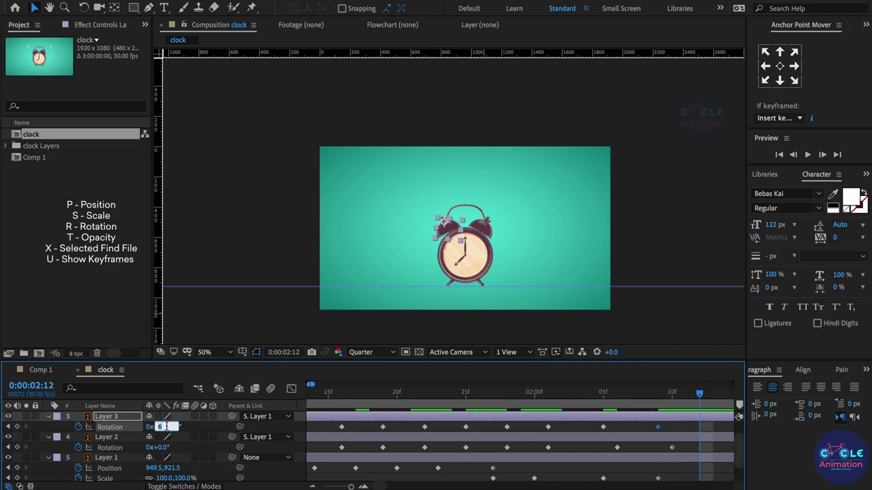
type("0")
key("Return")
key("minus")
key("minus")
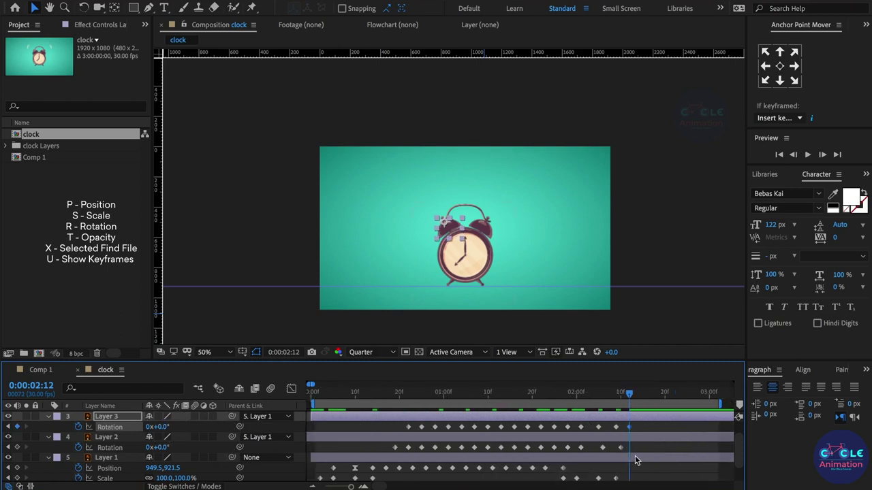
left_click(405, 394)
key("space")
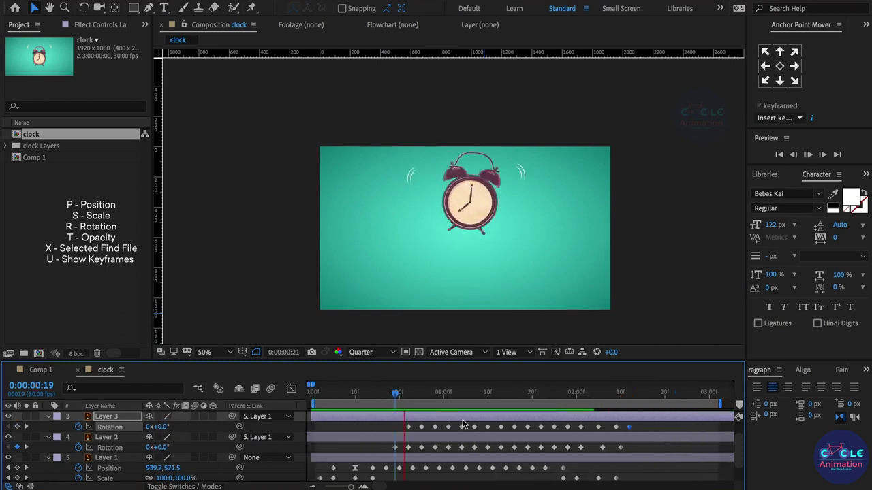